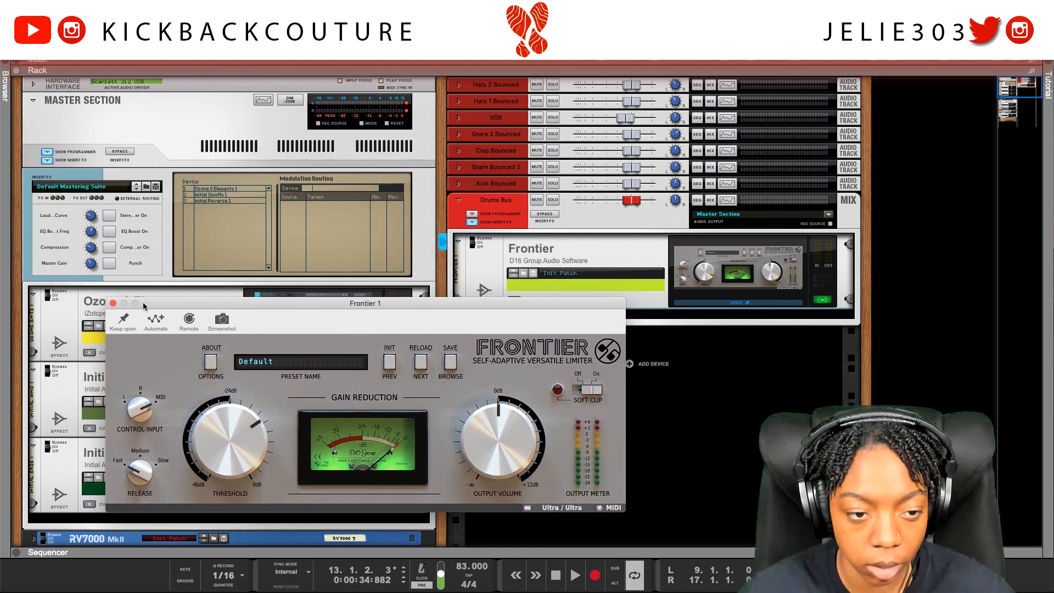
- Close the Frontier plugin window and unfold all bounced drum tracks in the rack with their insert FX sections shown
{"action": "left_click", "coordinate": [112, 303]}
{"action": "left_click", "coordinate": [464, 190]}
{"action": "left_click", "coordinate": [458, 185]}
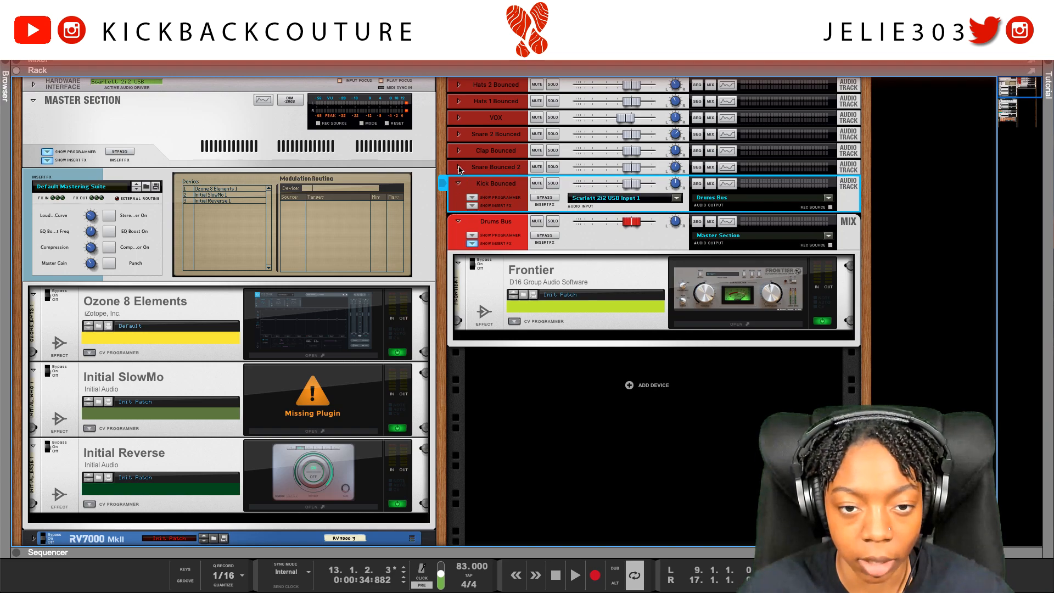
{"action": "left_click", "coordinate": [458, 167]}
{"action": "left_click", "coordinate": [459, 151]}
{"action": "left_click", "coordinate": [459, 135], "text": "alt"}
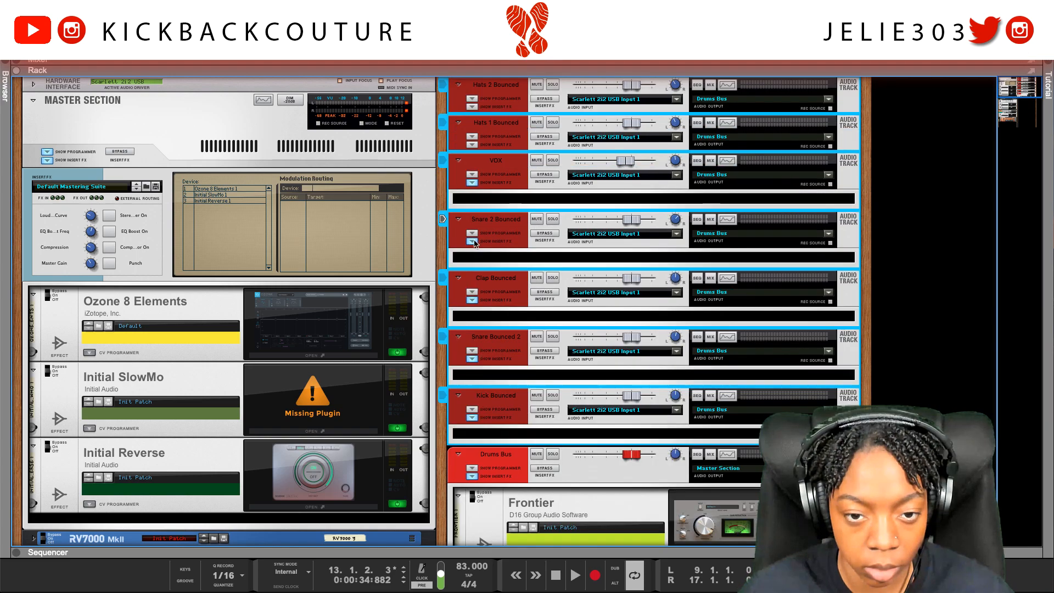
{"action": "left_click", "coordinate": [472, 145]}
{"action": "left_click", "coordinate": [472, 107]}
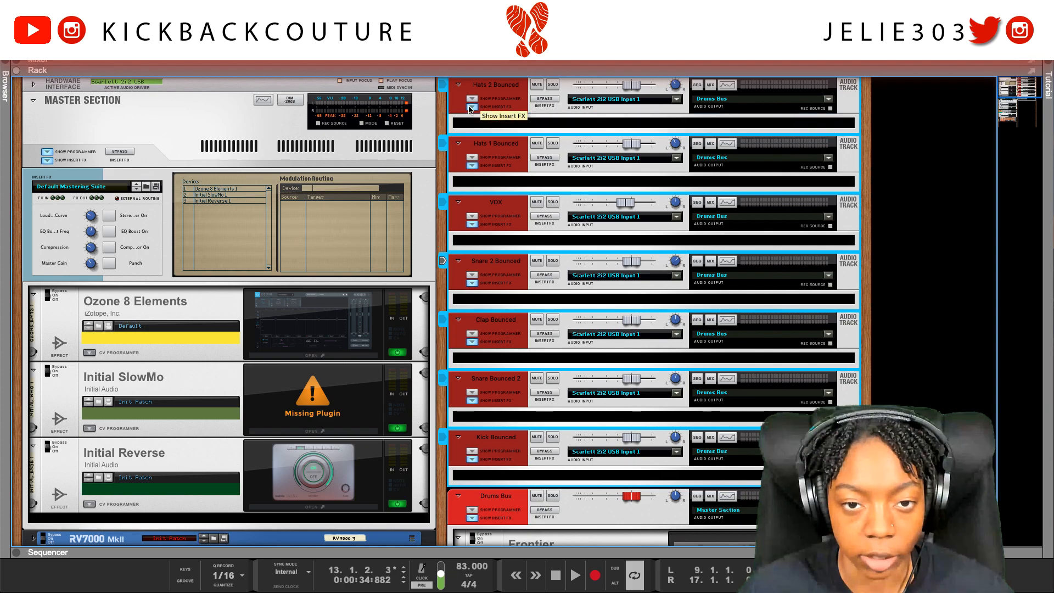
- Bypass the insert FX on the Drums Bus mix channel that holds Frontier
{"action": "scroll", "coordinate": [629, 414], "scroll_direction": "down", "scroll_amount": 5}
{"action": "scroll", "coordinate": [628, 415], "scroll_direction": "down", "scroll_amount": 1}
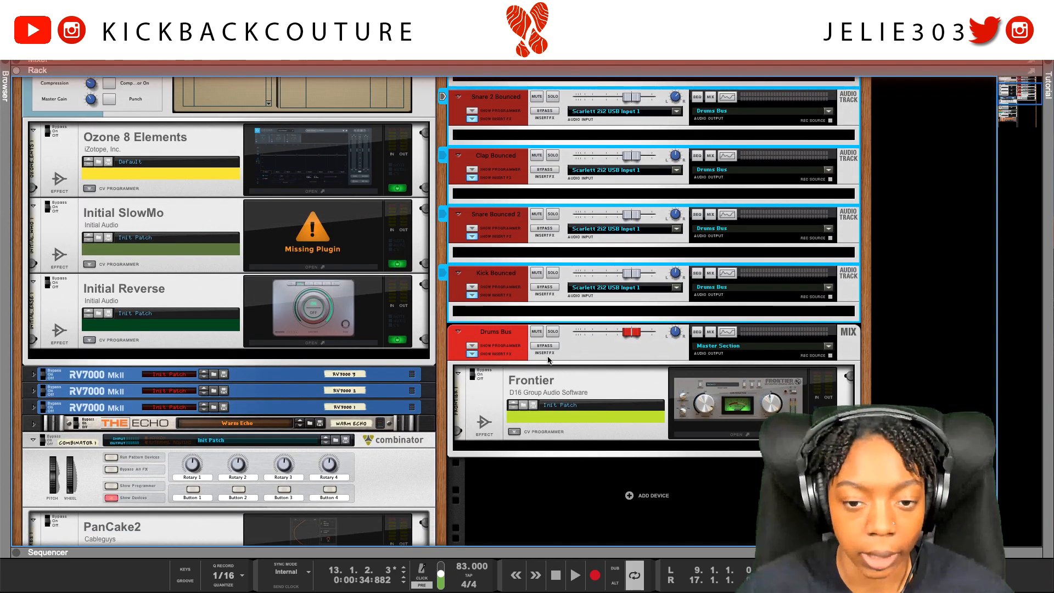
{"action": "left_click", "coordinate": [595, 381]}
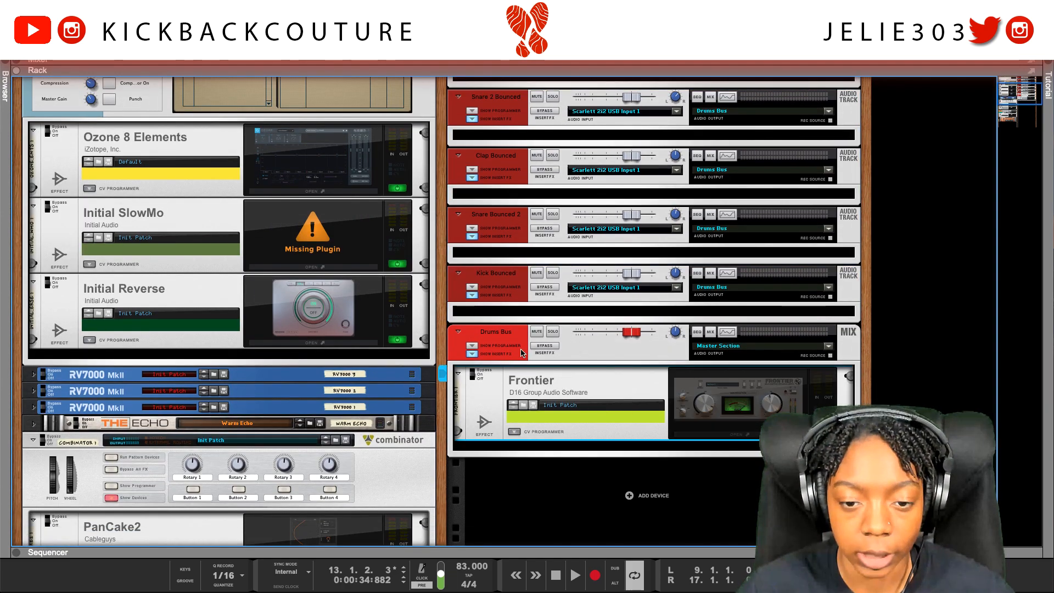
{"action": "left_click", "coordinate": [544, 346]}
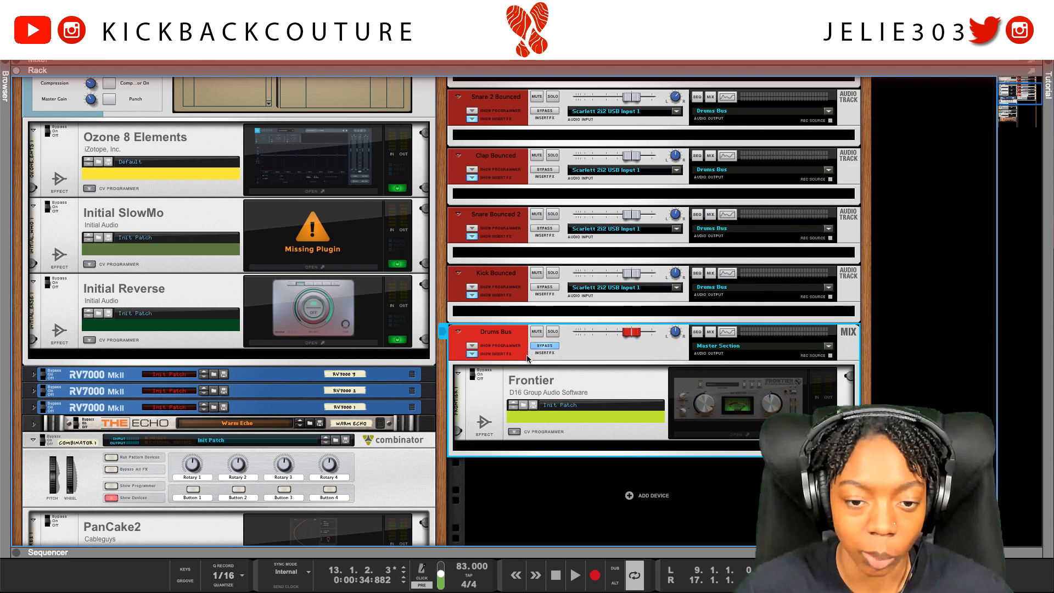
- Solo the Kick Bounced track and start playback from bar 9
{"action": "scroll", "coordinate": [517, 368], "scroll_direction": "up", "scroll_amount": 1}
{"action": "scroll", "coordinate": [517, 372], "scroll_direction": "up", "scroll_amount": 4}
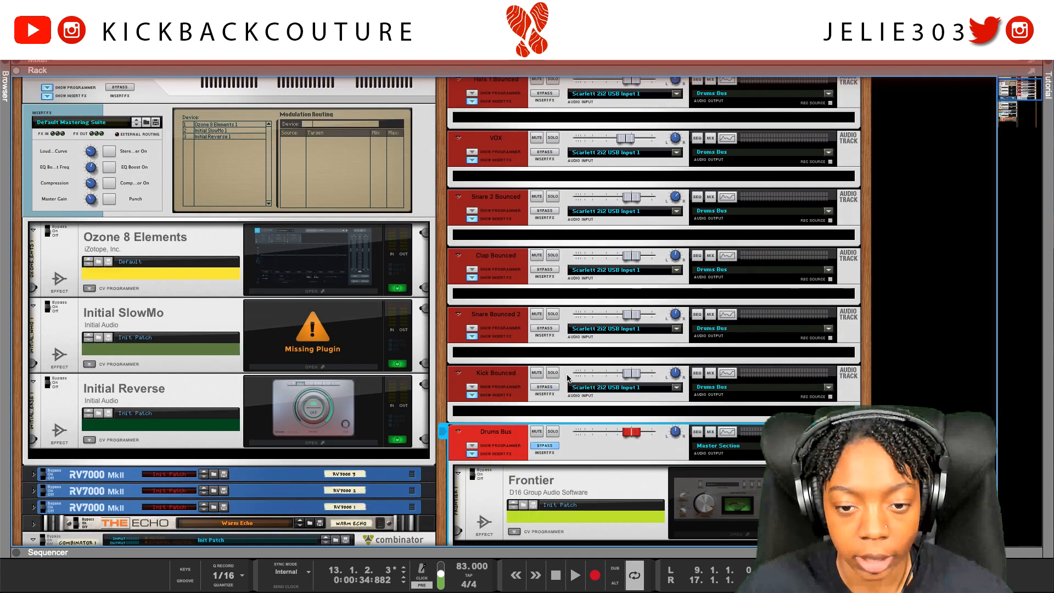
{"action": "left_click", "coordinate": [557, 373]}
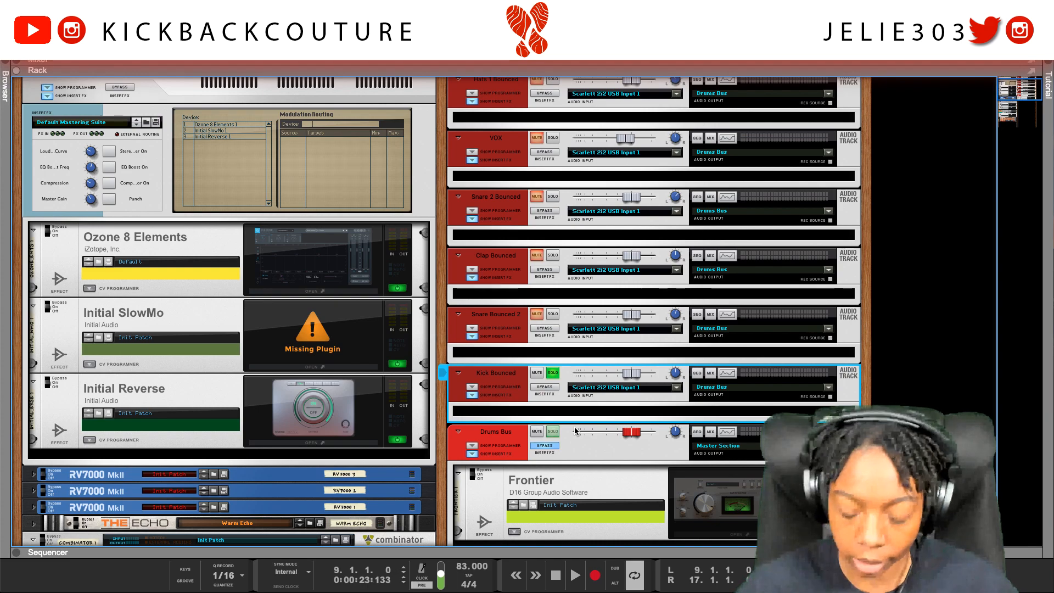
{"action": "key", "text": "space"}
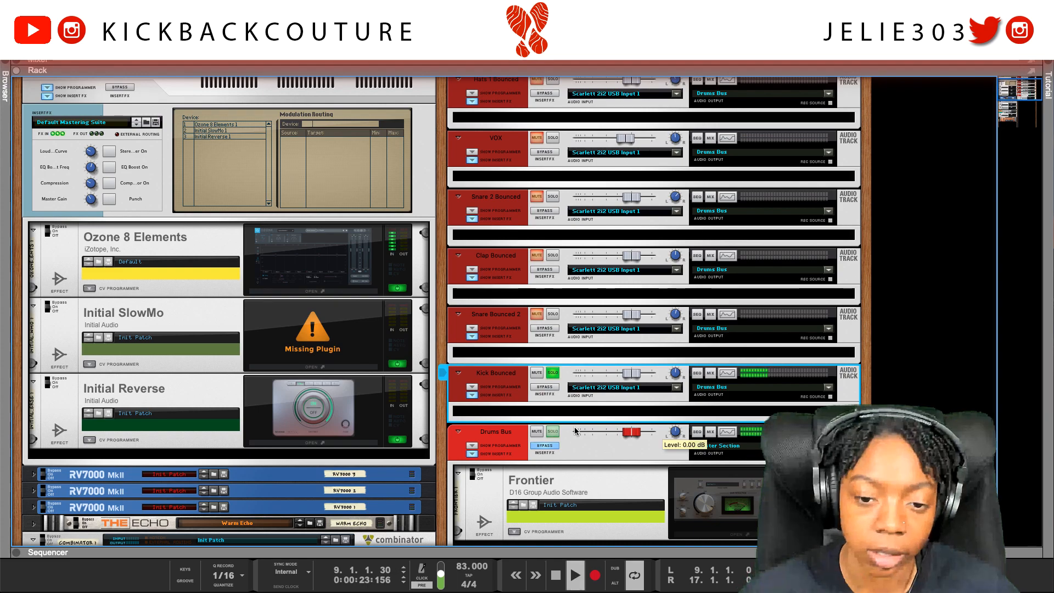
- Examine the Kick Bounced channel's EQ curve and compare the kick with the EQ off and on
{"action": "left_click", "coordinate": [727, 373]}
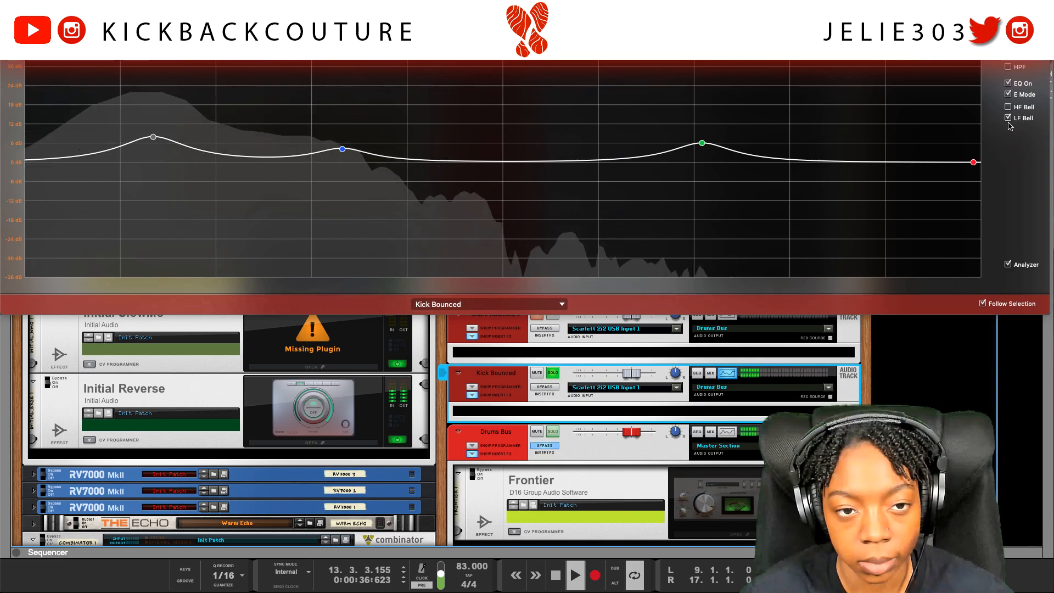
{"action": "left_click", "coordinate": [1009, 84]}
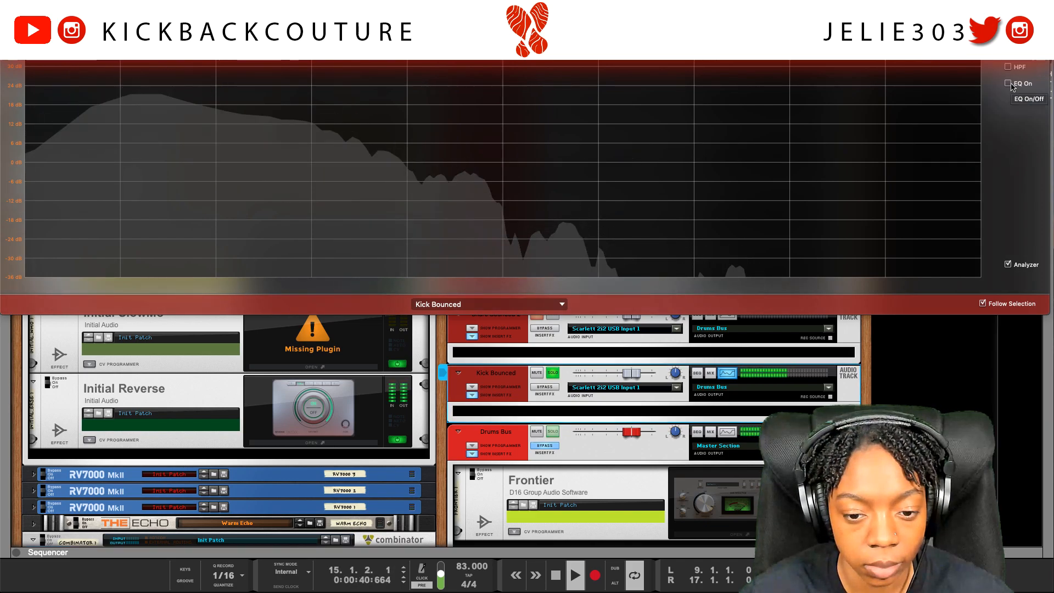
{"action": "left_click", "coordinate": [1009, 84]}
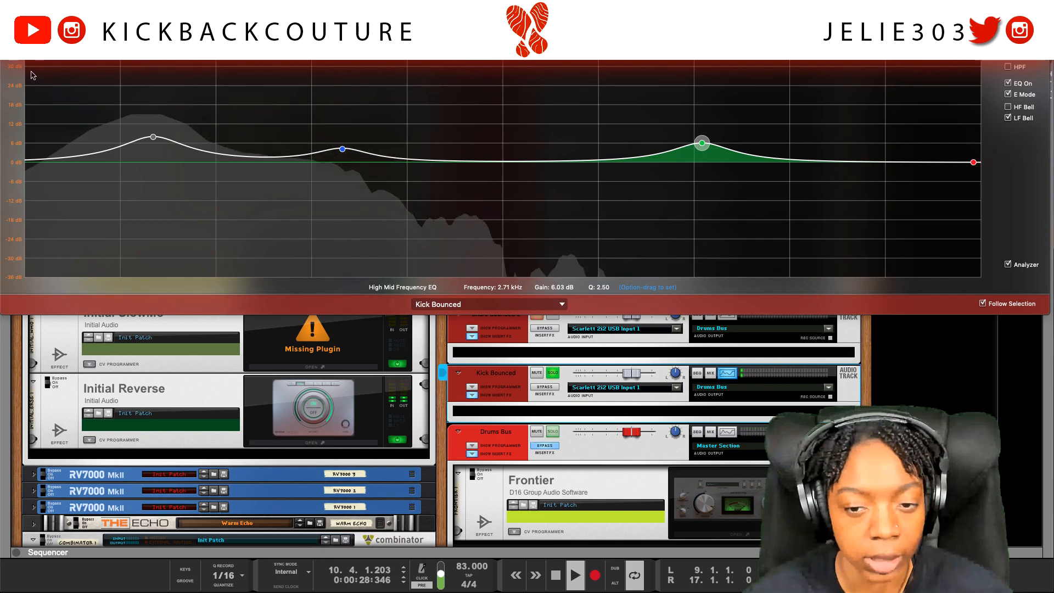
{"action": "key", "text": "F2"}
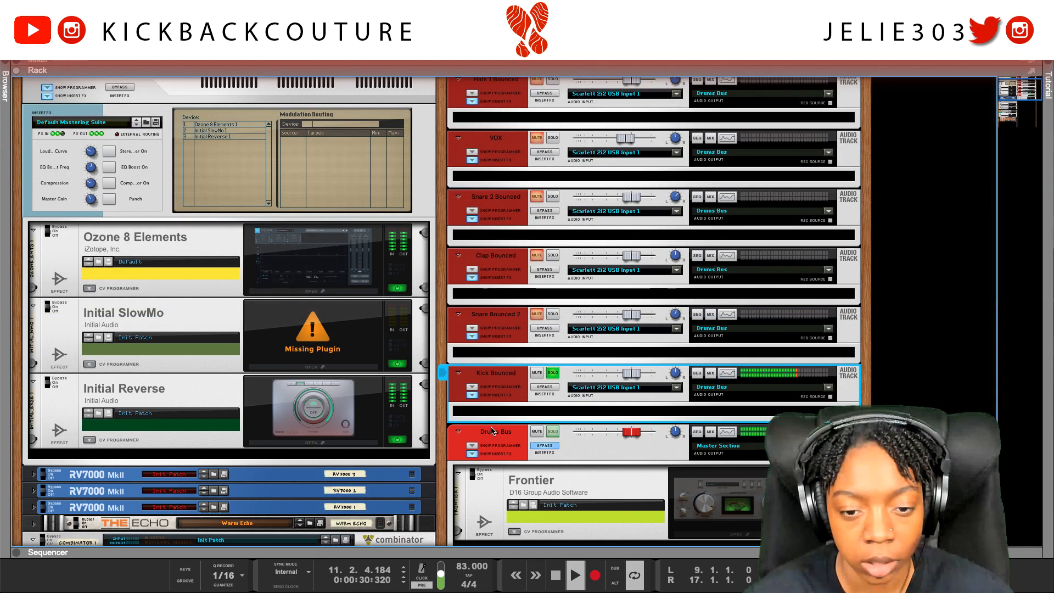
- Turn off the channel EQ on Kick Bounced and close the spectrum EQ window
{"action": "scroll", "coordinate": [713, 373], "scroll_direction": "down", "scroll_amount": 1}
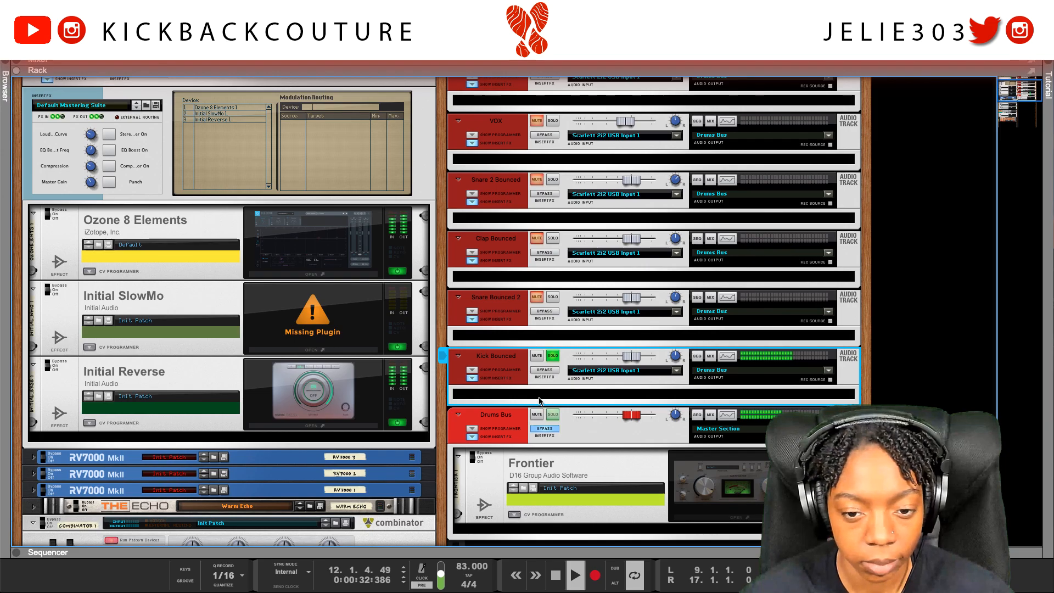
{"action": "left_click", "coordinate": [727, 357]}
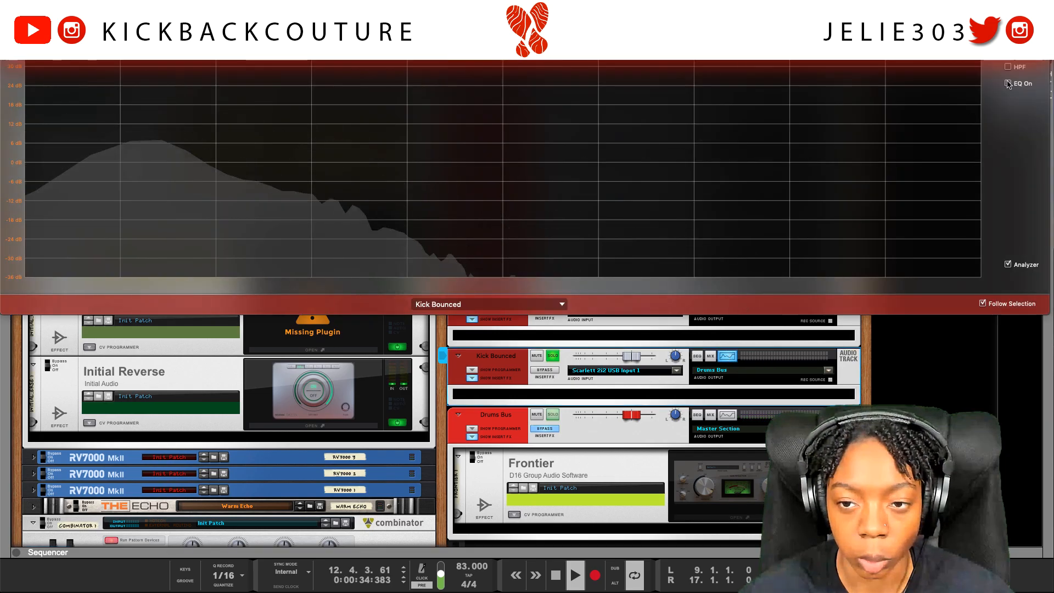
{"action": "key", "text": "F2"}
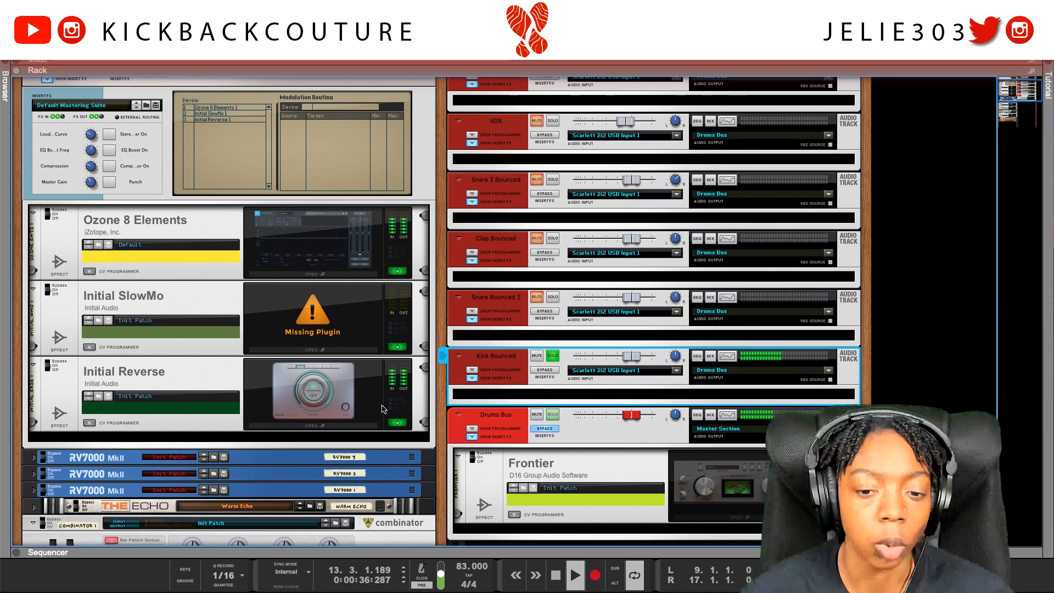
- Add the Soundspot Kickbox effect to Kick Bounced's insert FX and open its plugin window over the rack
{"action": "right_click", "coordinate": [492, 391]}
{"action": "mouse_move", "coordinate": [603, 361]}
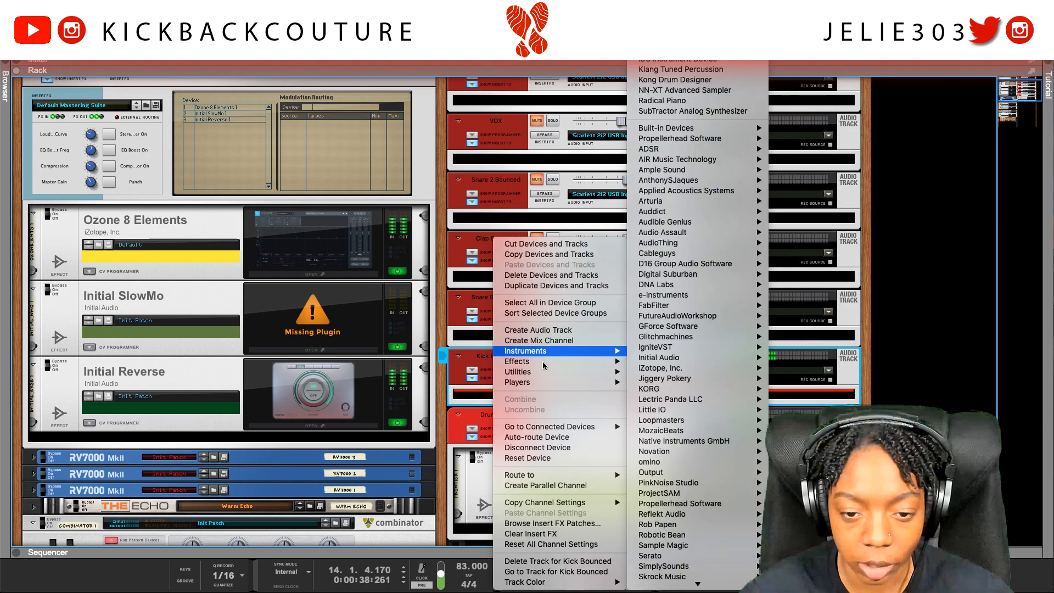
{"action": "scroll", "coordinate": [662, 474], "scroll_direction": "down", "scroll_amount": 5}
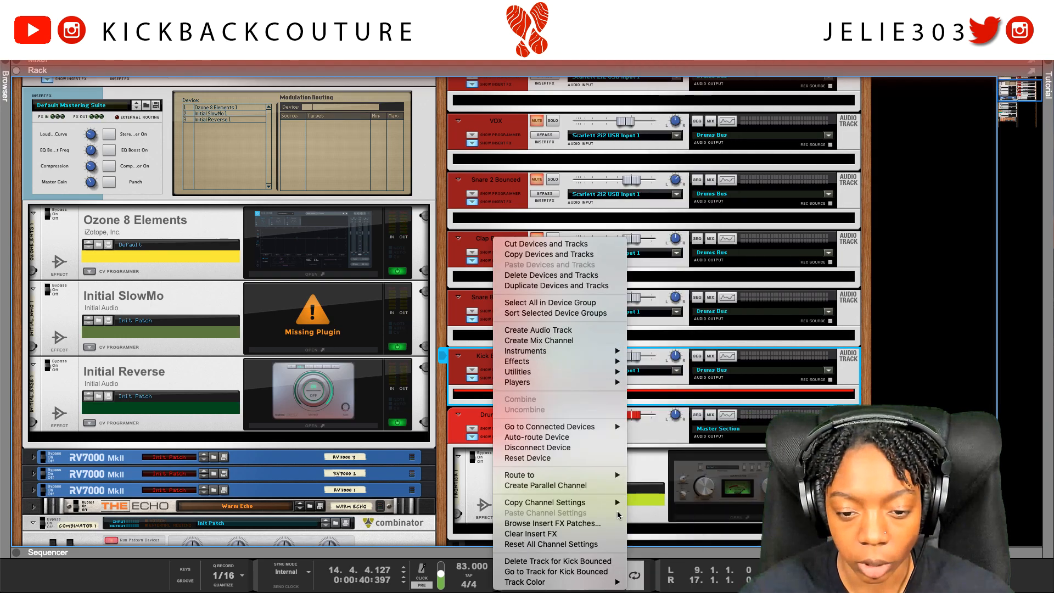
{"action": "mouse_move", "coordinate": [556, 366]}
{"action": "scroll", "coordinate": [681, 483], "scroll_direction": "down", "scroll_amount": 5}
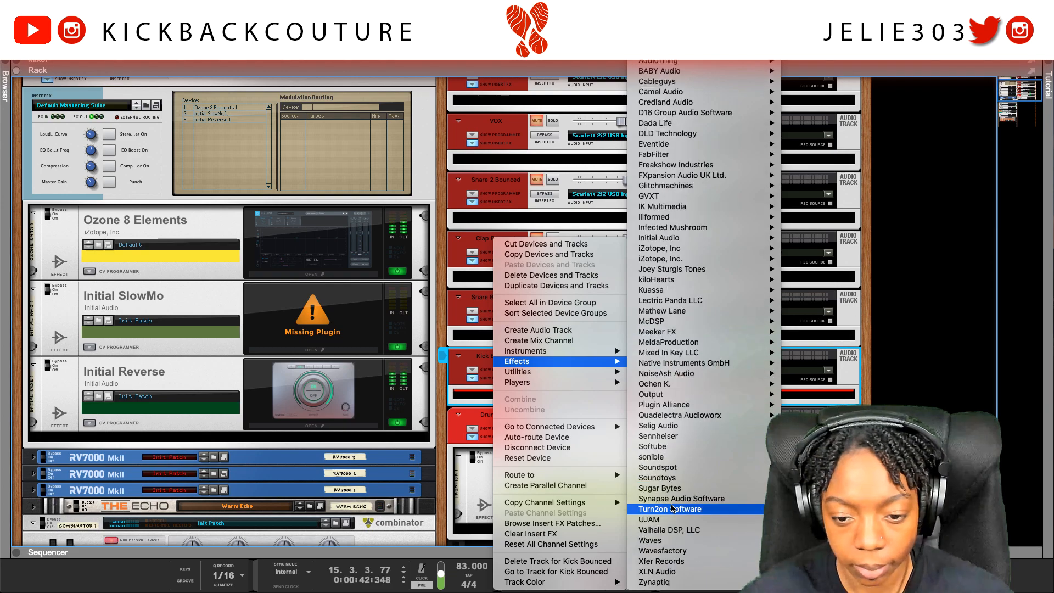
{"action": "mouse_move", "coordinate": [693, 479]}
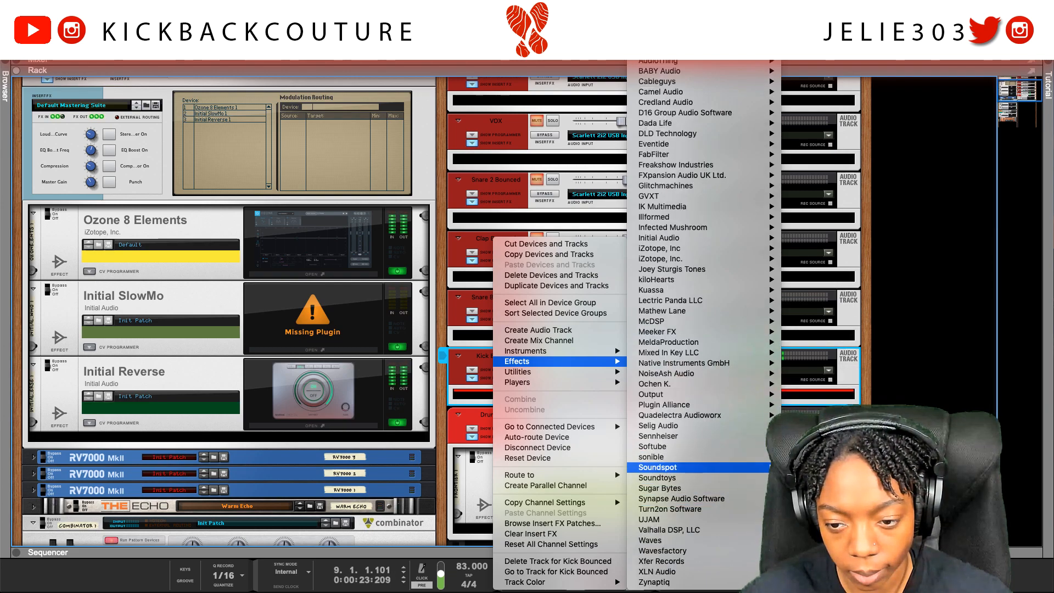
{"action": "left_click", "coordinate": [812, 467]}
{"action": "left_click_drag", "start_coordinate": [473, 432], "coordinate": [604, 462]}
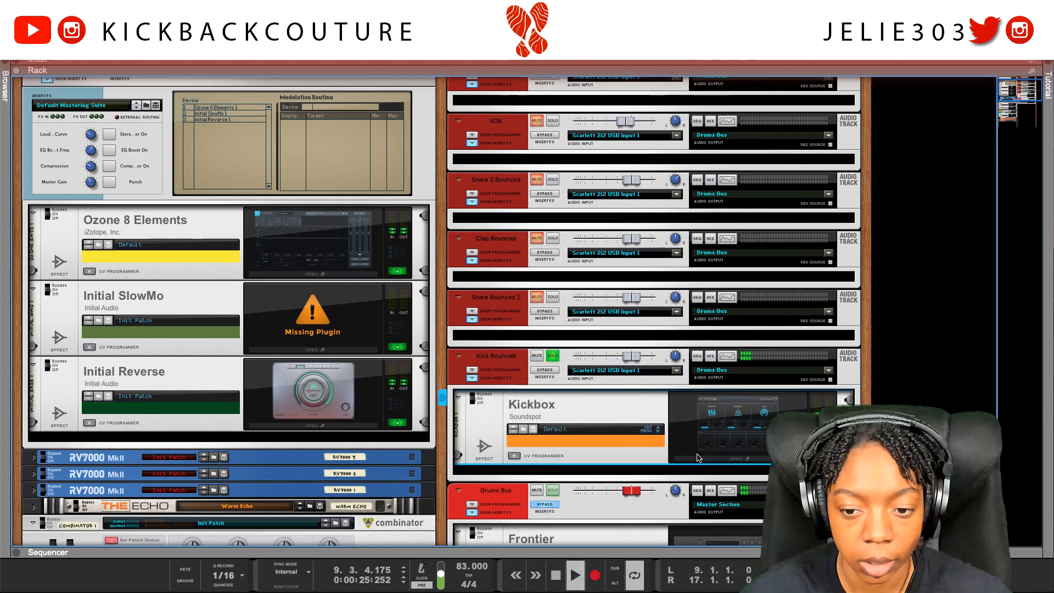
{"action": "left_click", "coordinate": [689, 459]}
{"action": "left_click_drag", "start_coordinate": [374, 34], "coordinate": [604, 160]}
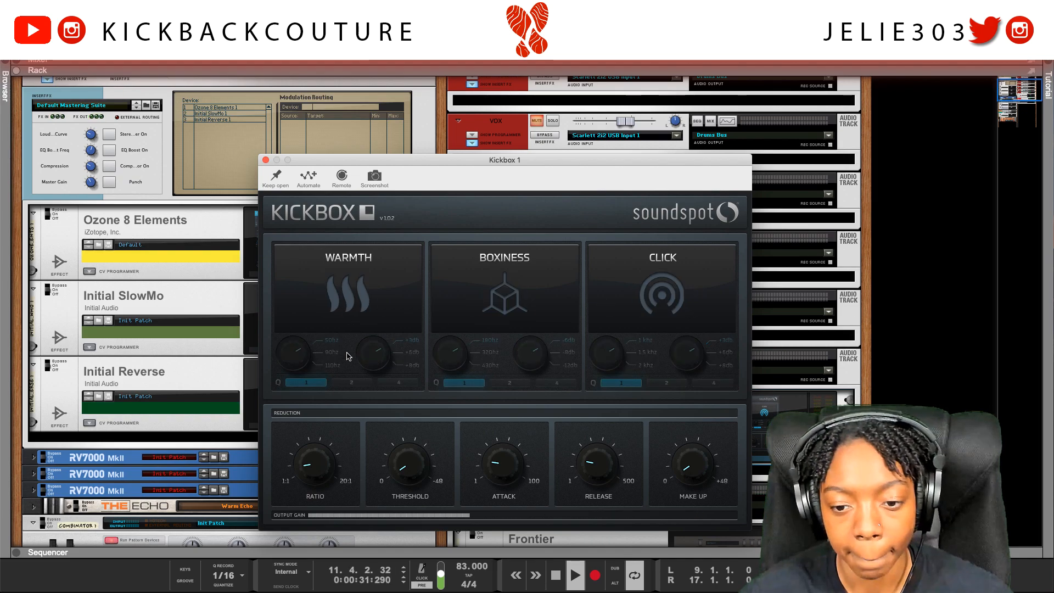
- Enable Warmth in Kickbox, audition its gain and Q options, and settle on +8 dB with Q 2
{"action": "left_click", "coordinate": [352, 304]}
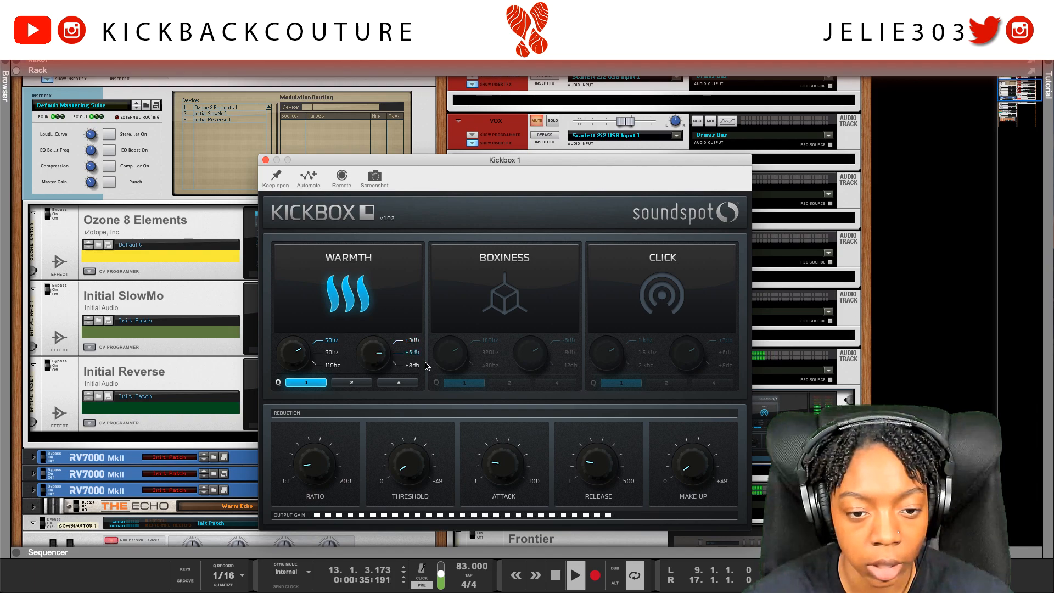
{"action": "left_click", "coordinate": [392, 372]}
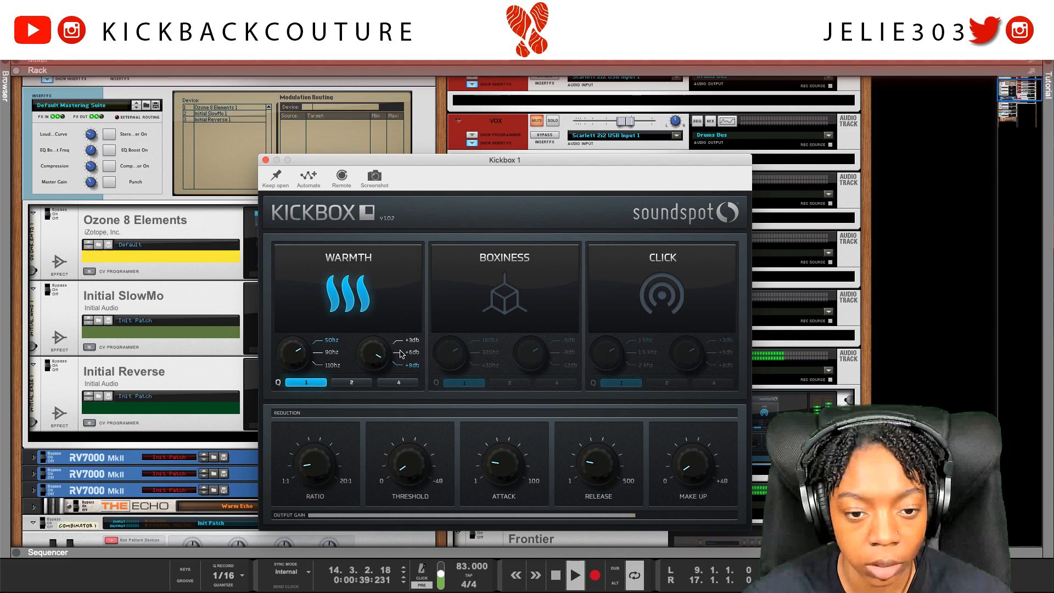
{"action": "left_click", "coordinate": [397, 354]}
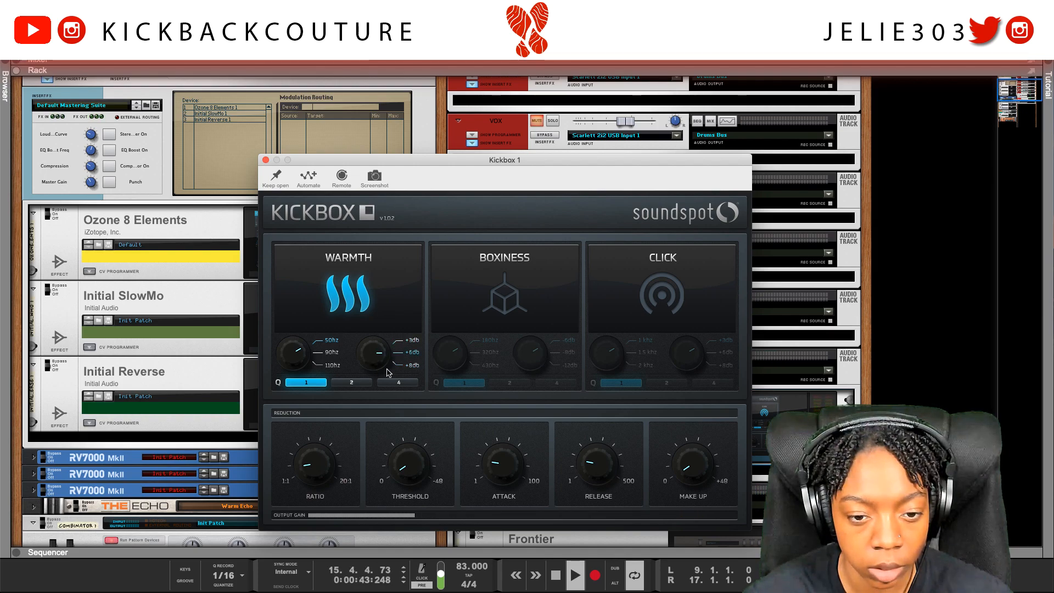
{"action": "left_click", "coordinate": [352, 384]}
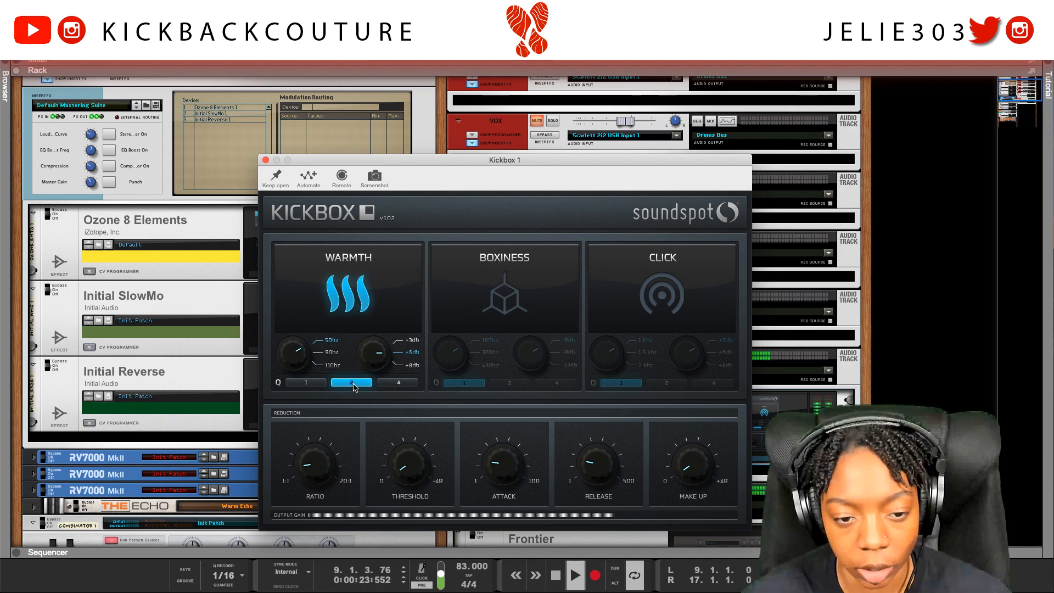
{"action": "left_click", "coordinate": [393, 385]}
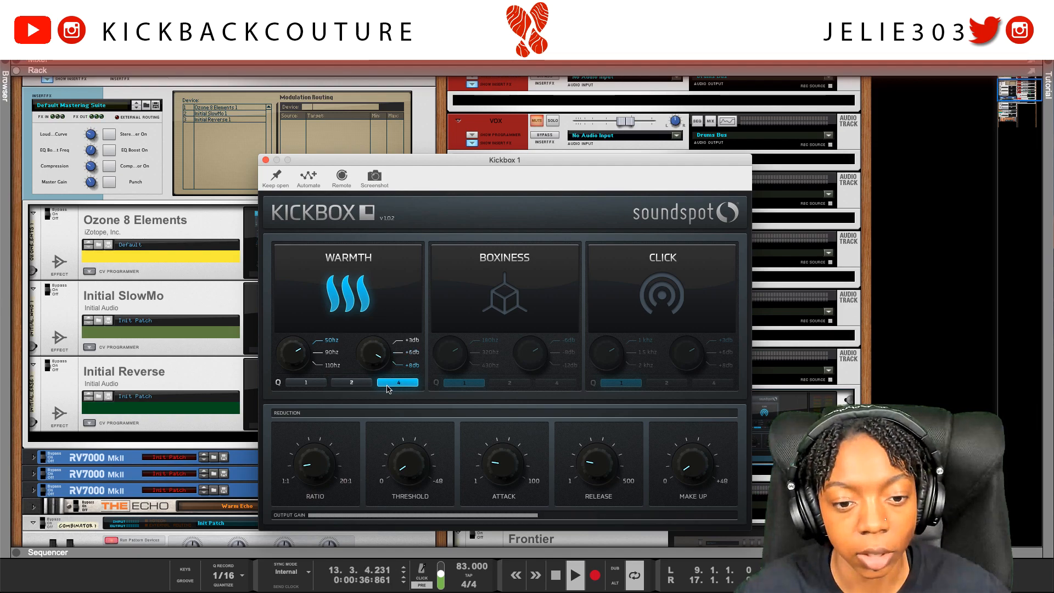
{"action": "left_click", "coordinate": [358, 384]}
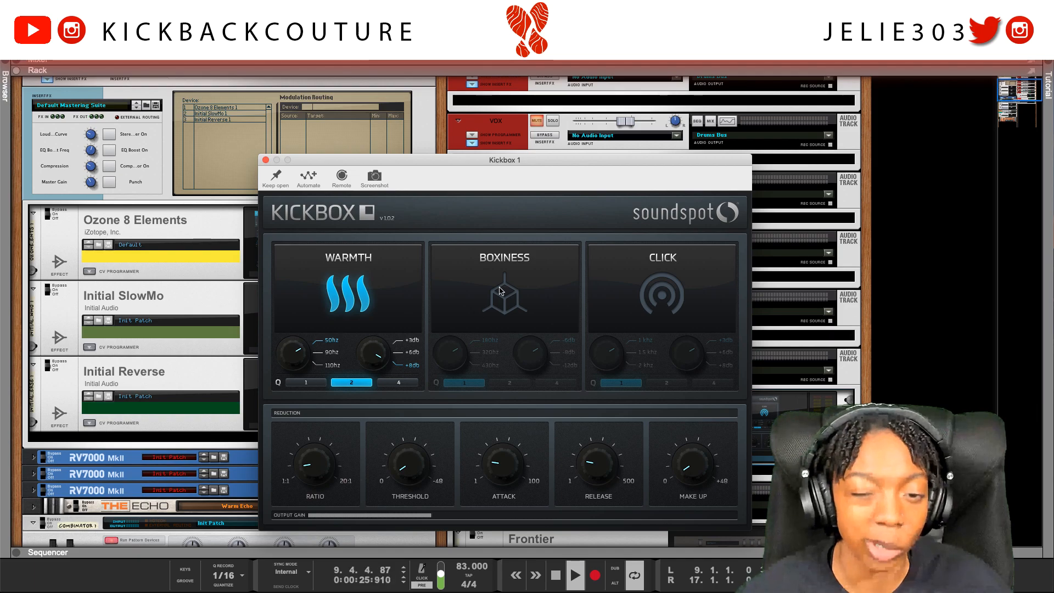
- Try Kickbox's Boxiness cut at 430 Hz, -12 dB and Q 2, and switch the section back off
{"action": "left_click", "coordinate": [494, 297]}
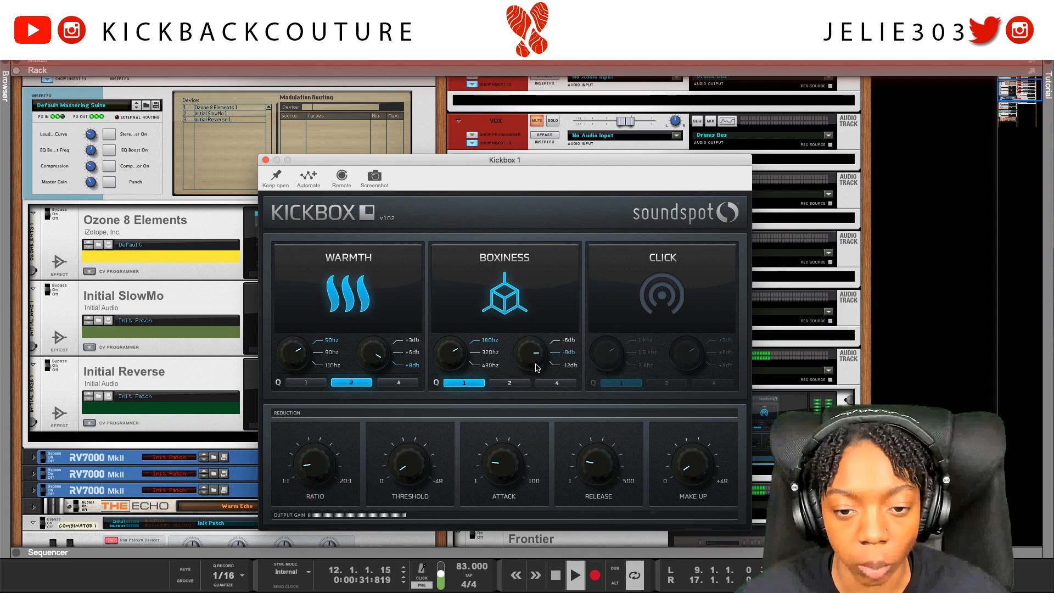
{"action": "left_click", "coordinate": [470, 355]}
{"action": "left_click", "coordinate": [510, 382]}
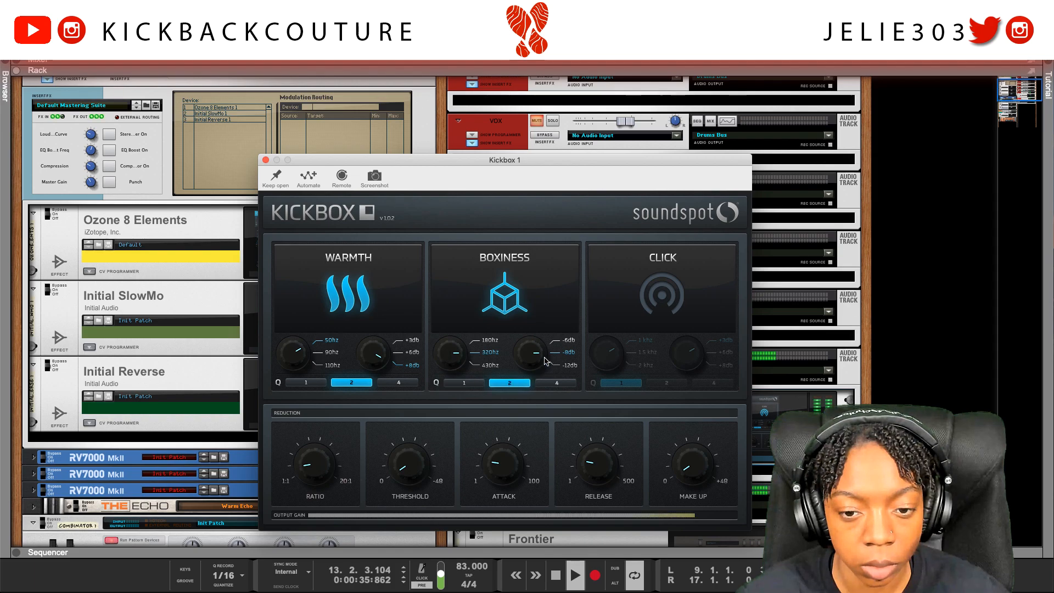
{"action": "left_click", "coordinate": [547, 368]}
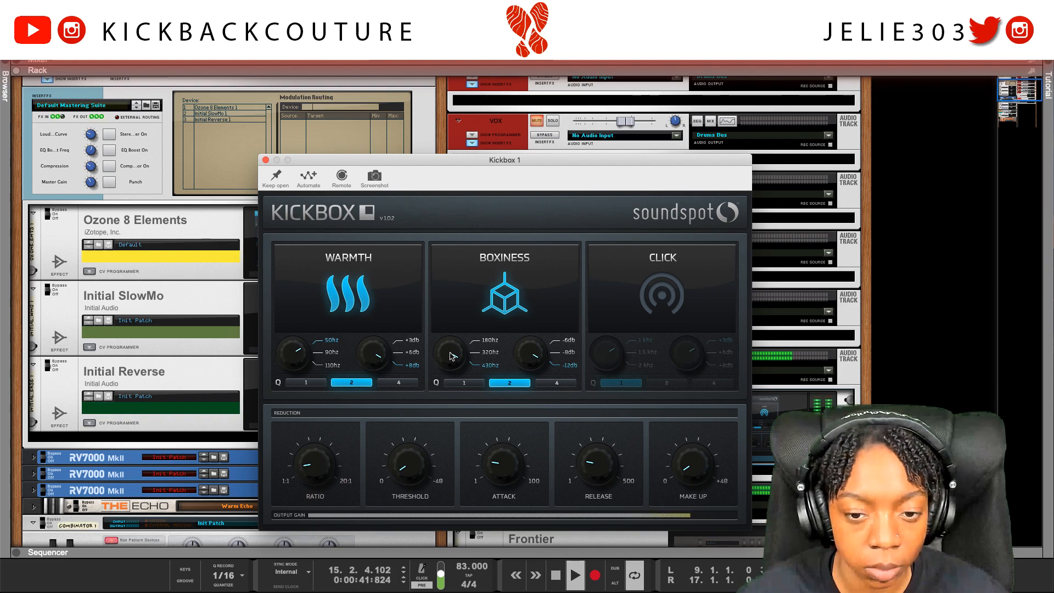
{"action": "left_click", "coordinate": [486, 324]}
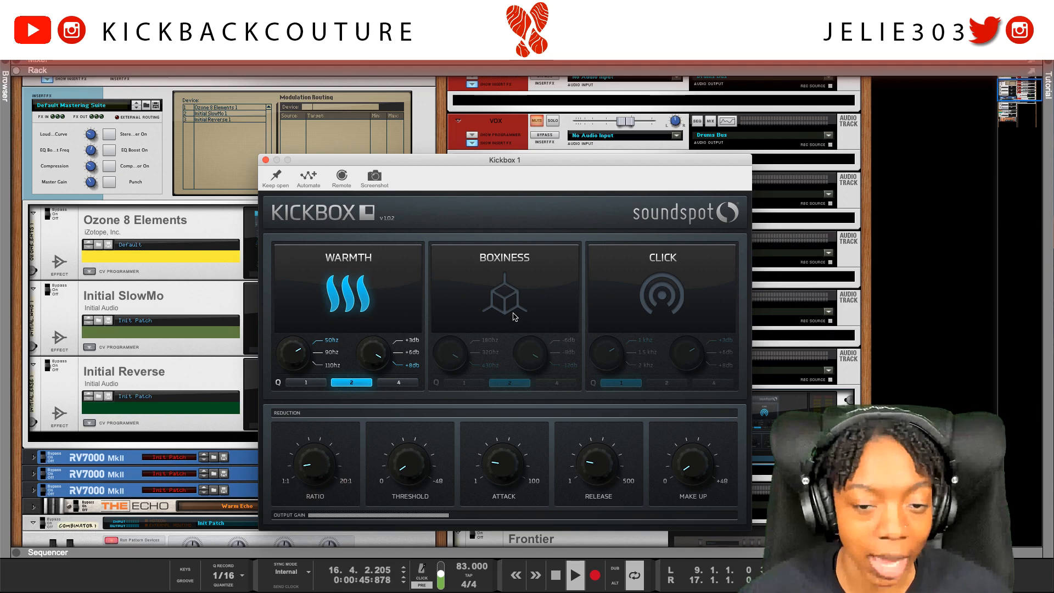
- Reposition the Kickbox window and raise the compression ratio in its Reduction section
{"action": "left_click_drag", "start_coordinate": [473, 163], "coordinate": [393, 134]}
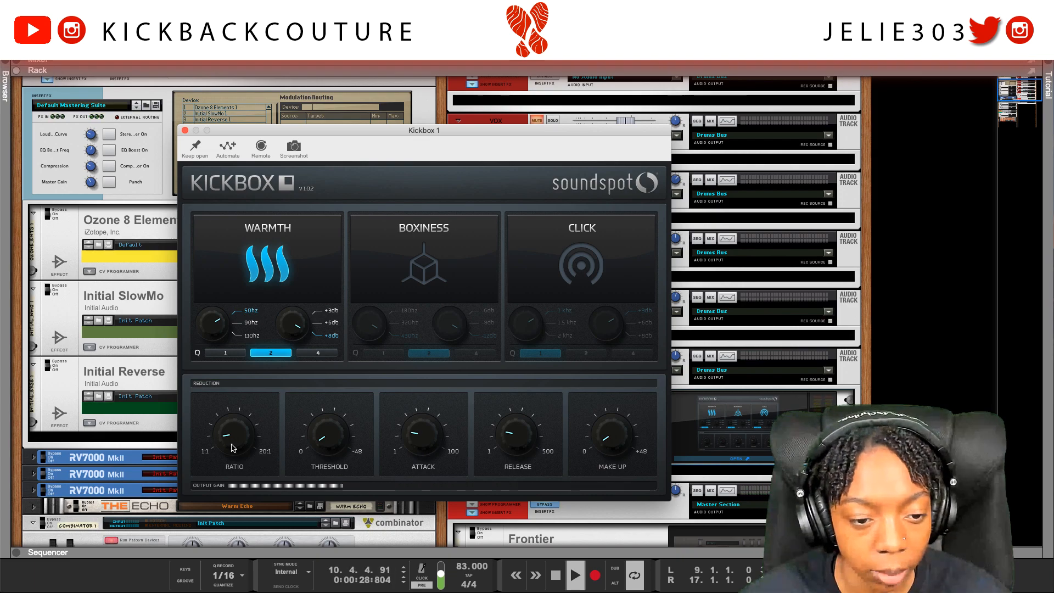
{"action": "left_click_drag", "start_coordinate": [231, 447], "coordinate": [249, 389]}
{"action": "left_click_drag", "start_coordinate": [248, 435], "coordinate": [258, 375]}
{"action": "mouse_move", "coordinate": [234, 455]}
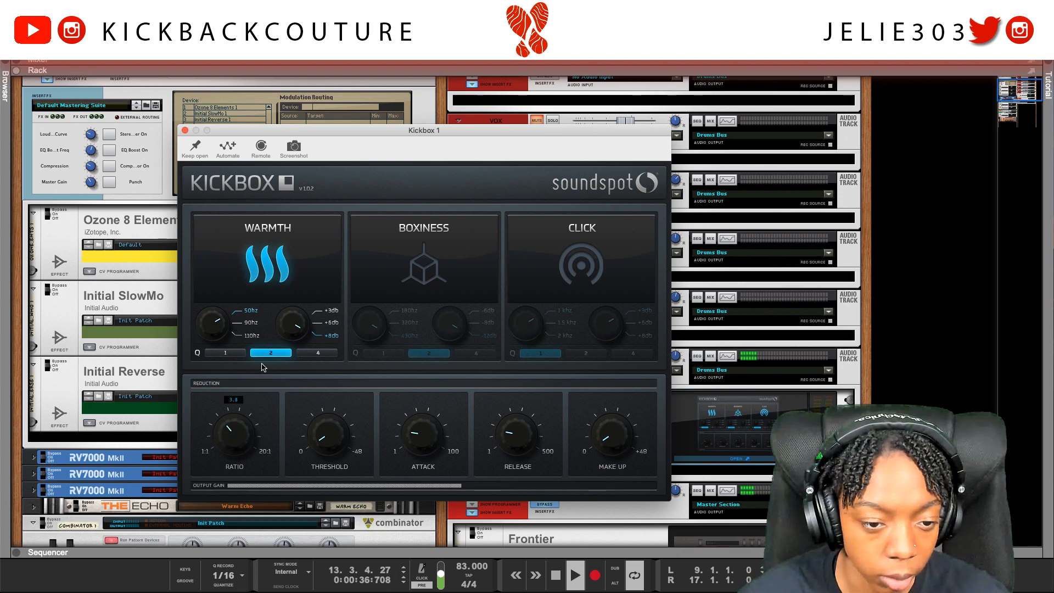
{"action": "mouse_move", "coordinate": [325, 446]}
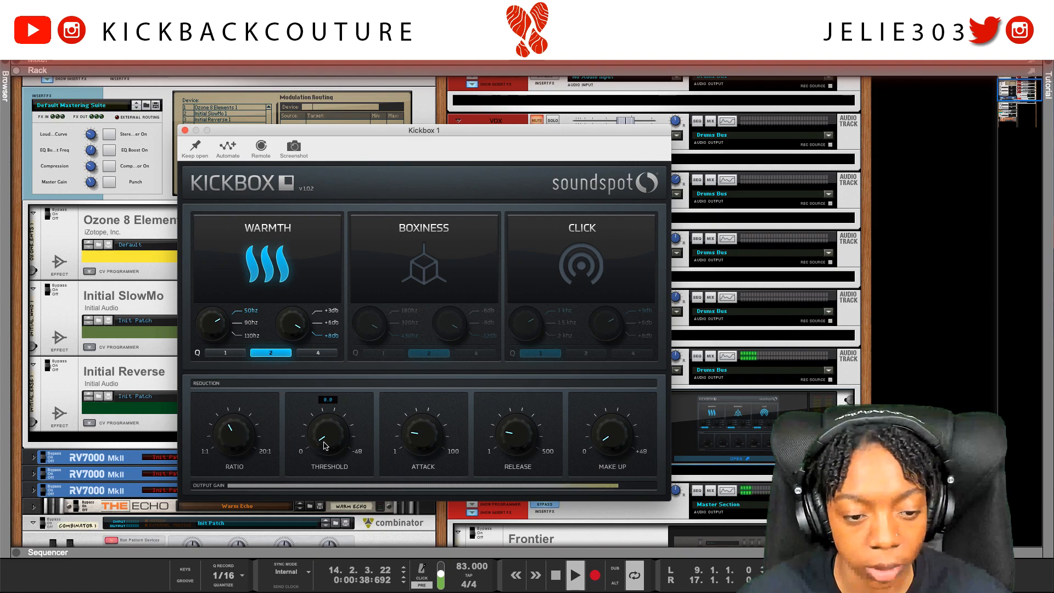
- Audition low and high threshold settings in Kickbox's Reduction section and settle on a moderate threshold
{"action": "mouse_move", "coordinate": [220, 430]}
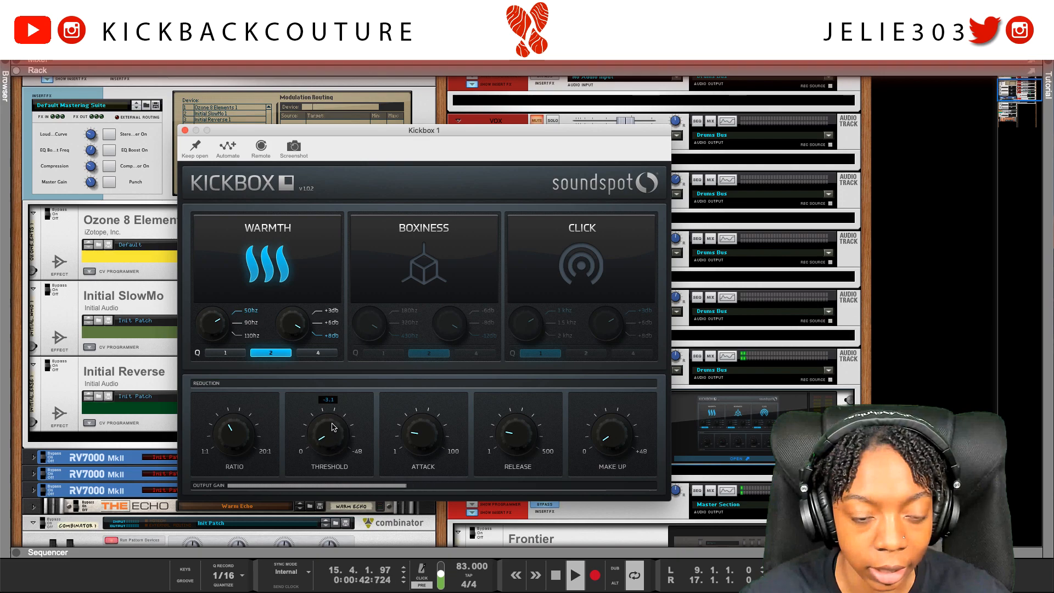
{"action": "left_click_drag", "start_coordinate": [342, 398], "coordinate": [371, 360]}
{"action": "left_click_drag", "start_coordinate": [406, 311], "coordinate": [419, 292]}
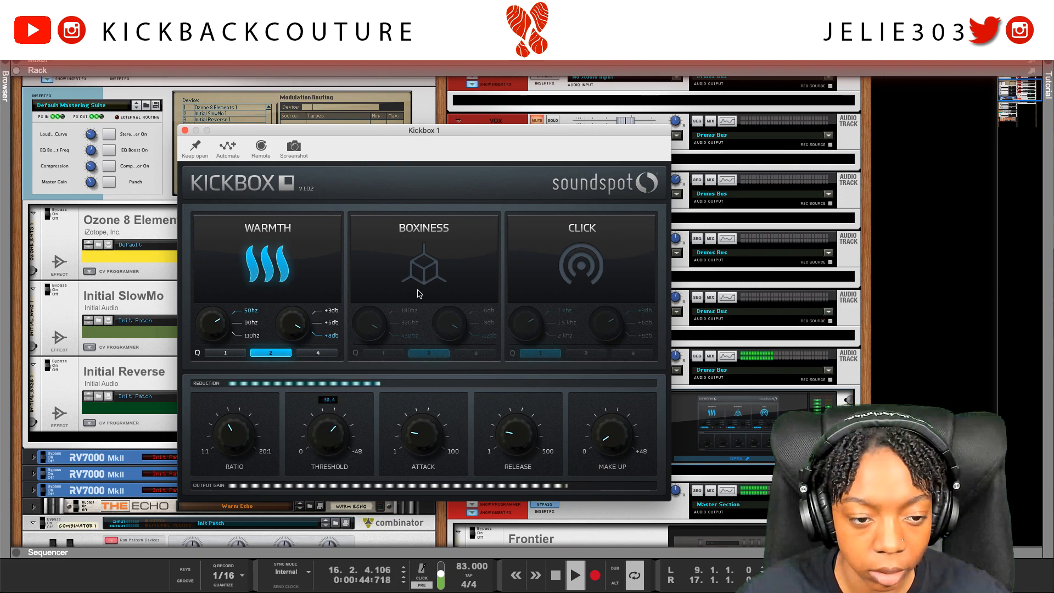
{"action": "left_click_drag", "start_coordinate": [341, 435], "coordinate": [330, 496]}
{"action": "left_click_drag", "start_coordinate": [323, 452], "coordinate": [326, 458]}
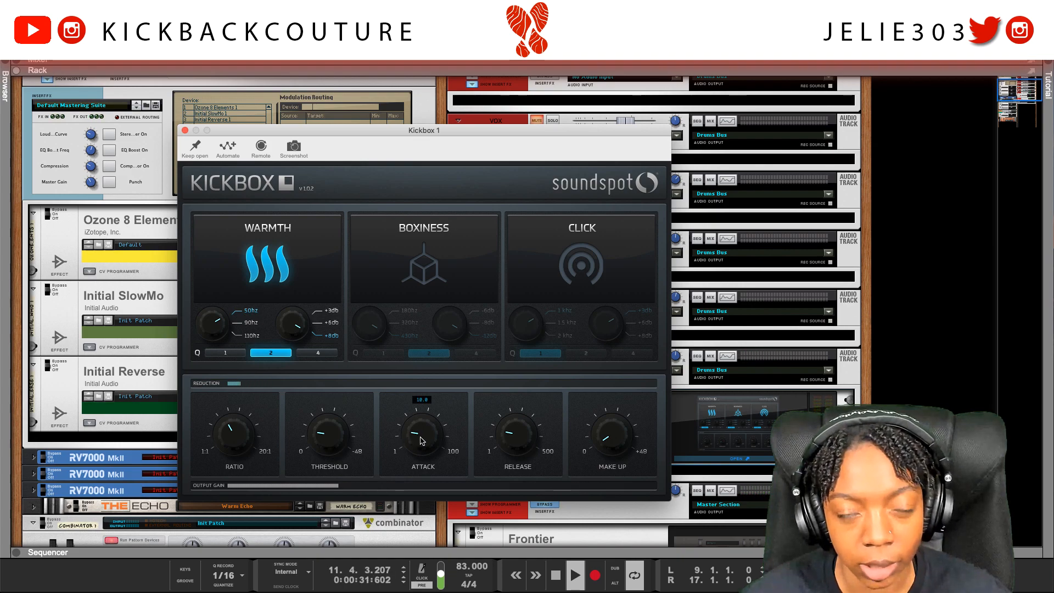
- Try both extremes of Kickbox's attack, settle on a mid-range attack, and shorten the release to about 1.3
{"action": "left_click_drag", "start_coordinate": [416, 464], "coordinate": [428, 499]}
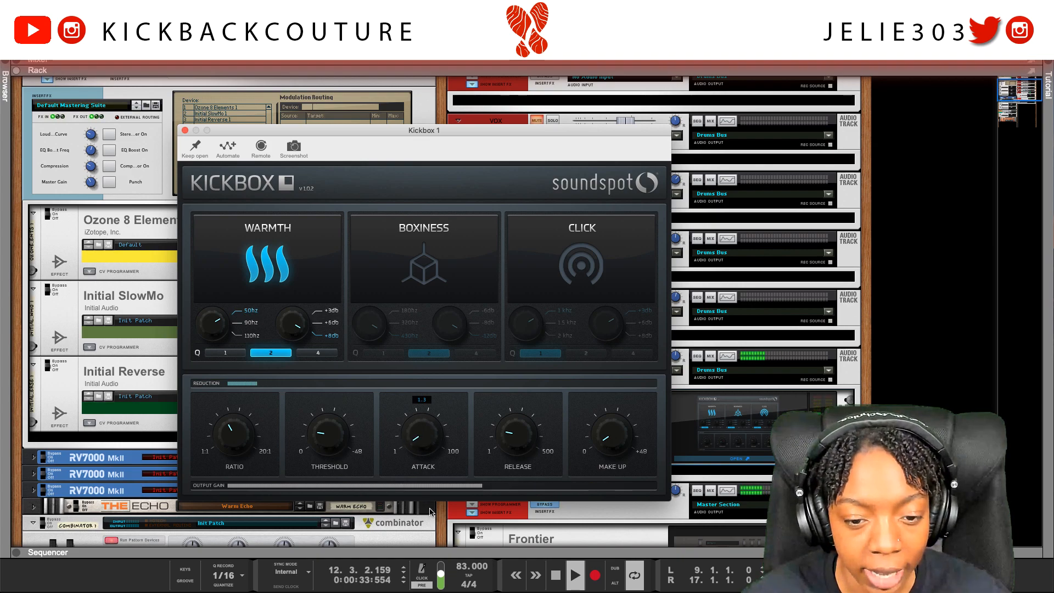
{"action": "left_click_drag", "start_coordinate": [472, 304], "coordinate": [475, 290]}
{"action": "mouse_move", "coordinate": [531, 440]}
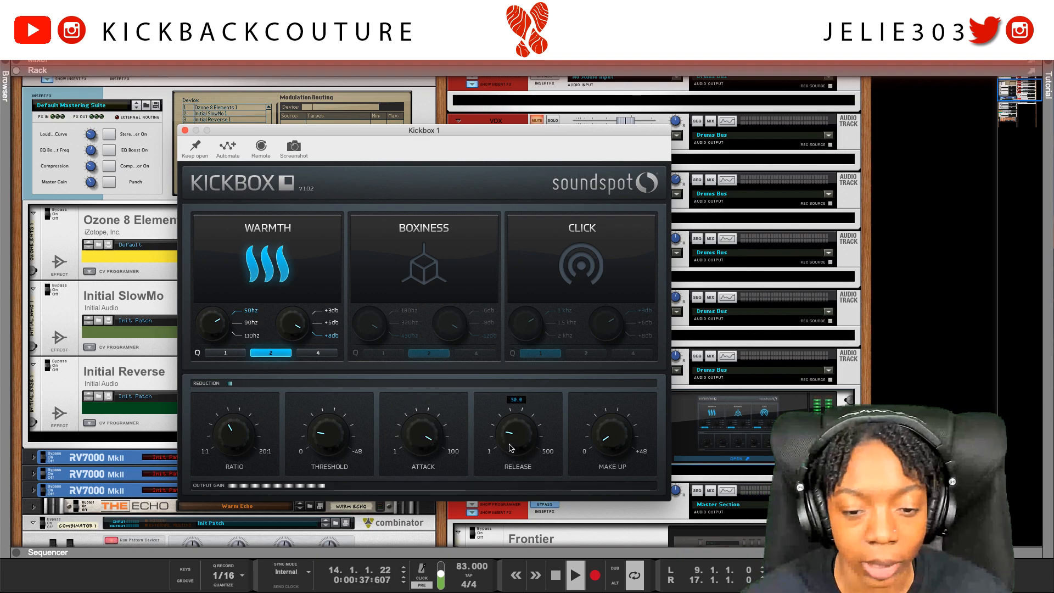
{"action": "left_click_drag", "start_coordinate": [514, 455], "coordinate": [516, 516]}
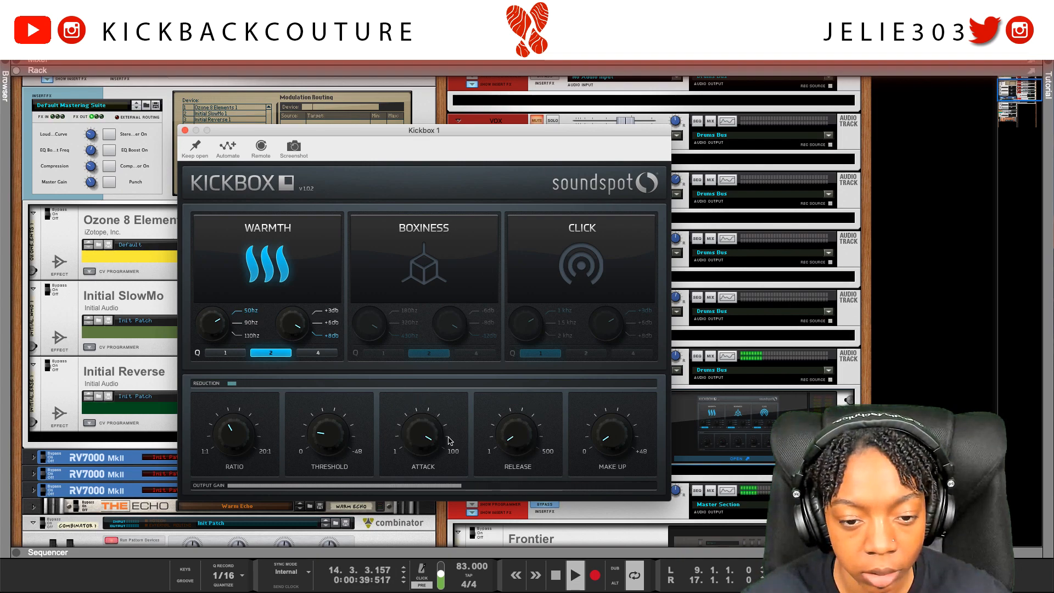
{"action": "left_click_drag", "start_coordinate": [415, 454], "coordinate": [415, 549]}
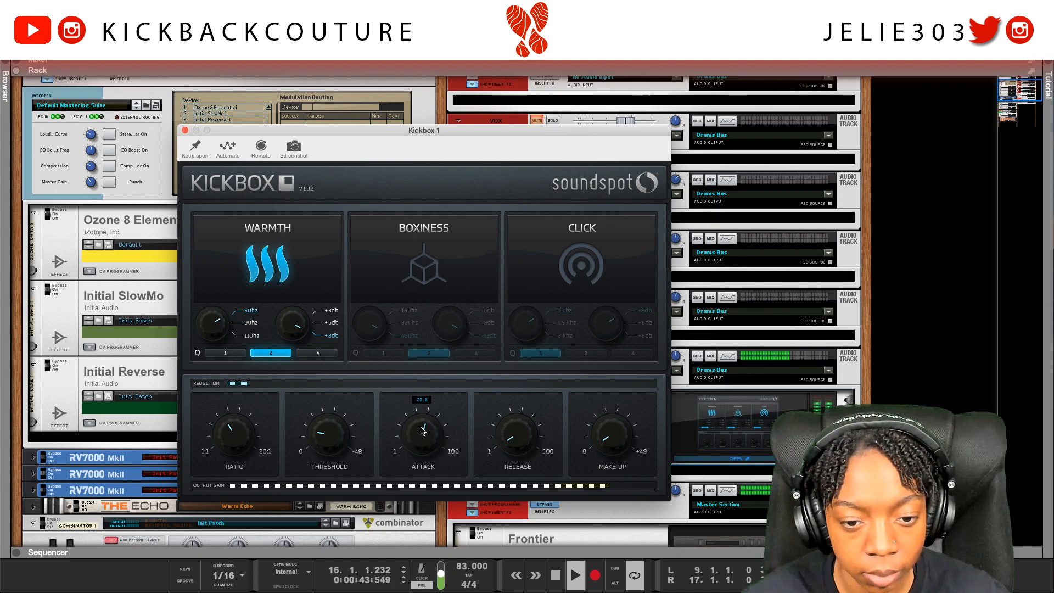
{"action": "mouse_move", "coordinate": [422, 430]}
{"action": "left_mouse_down"}
{"action": "mouse_move", "coordinate": [421, 483]}
{"action": "mouse_move", "coordinate": [415, 437]}
{"action": "left_mouse_up"}
{"action": "left_click_drag", "start_coordinate": [416, 428], "coordinate": [414, 378]}
{"action": "mouse_move", "coordinate": [513, 436]}
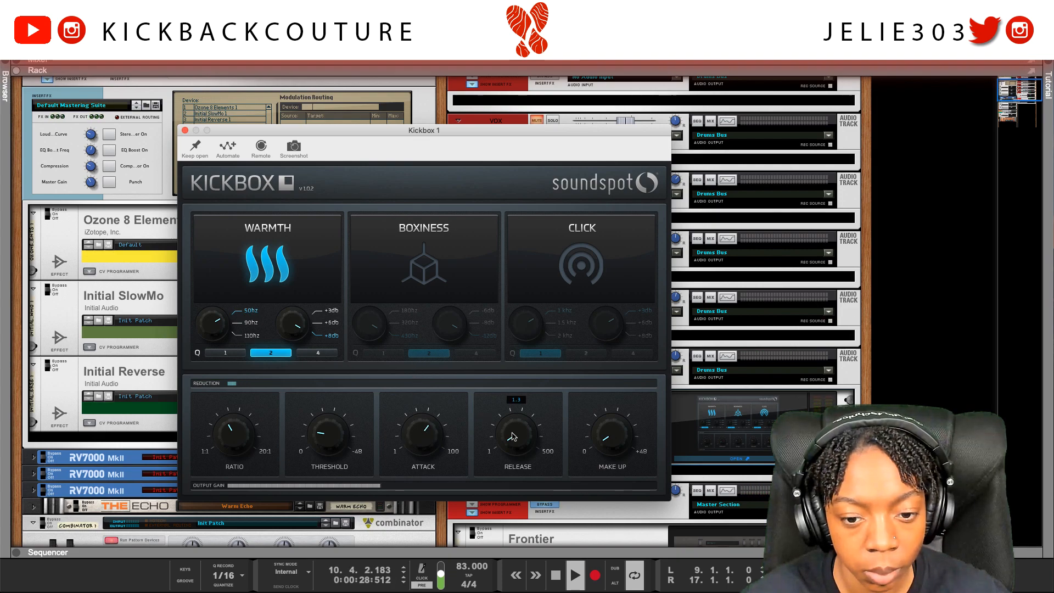
{"action": "mouse_move", "coordinate": [522, 453]}
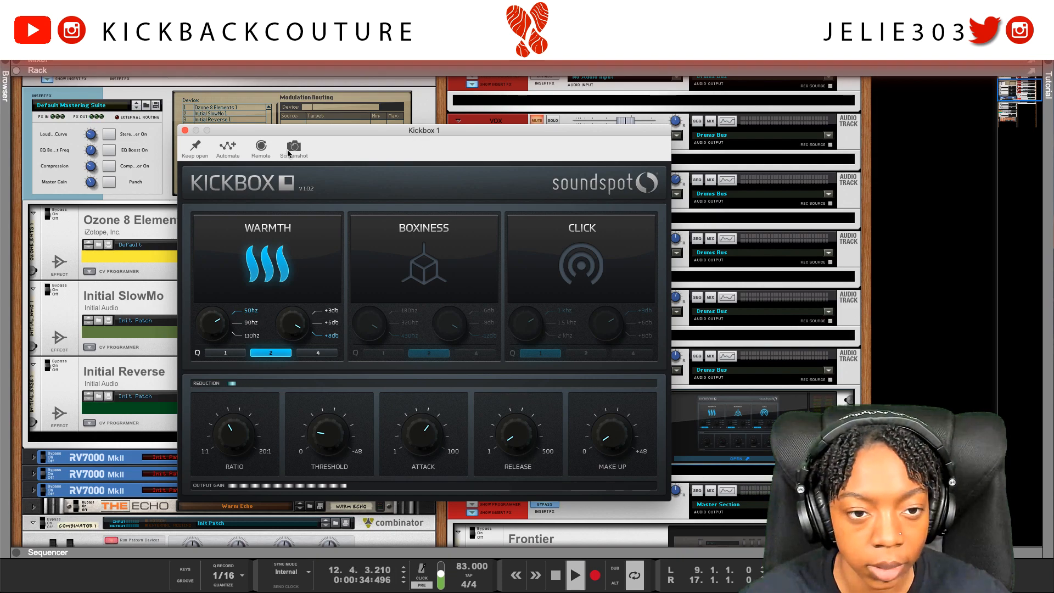
- Keep the Kickbox window open to compare Kick Bounced with its insert effects bypassed and active, and close the window
{"action": "left_click_drag", "start_coordinate": [342, 133], "coordinate": [177, 75]}
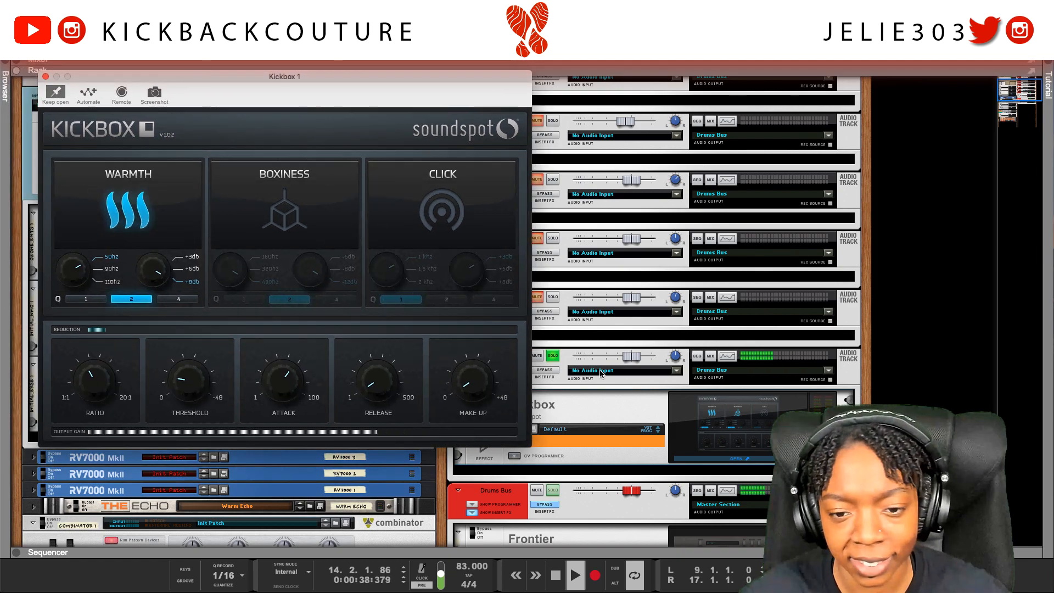
{"action": "left_click", "coordinate": [545, 370]}
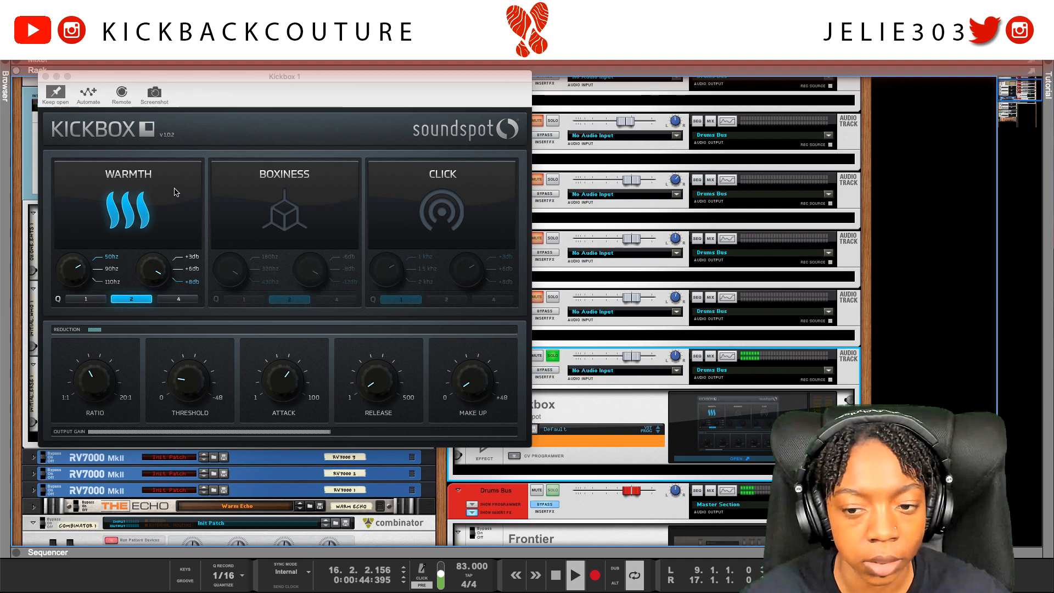
{"action": "left_click", "coordinate": [45, 77]}
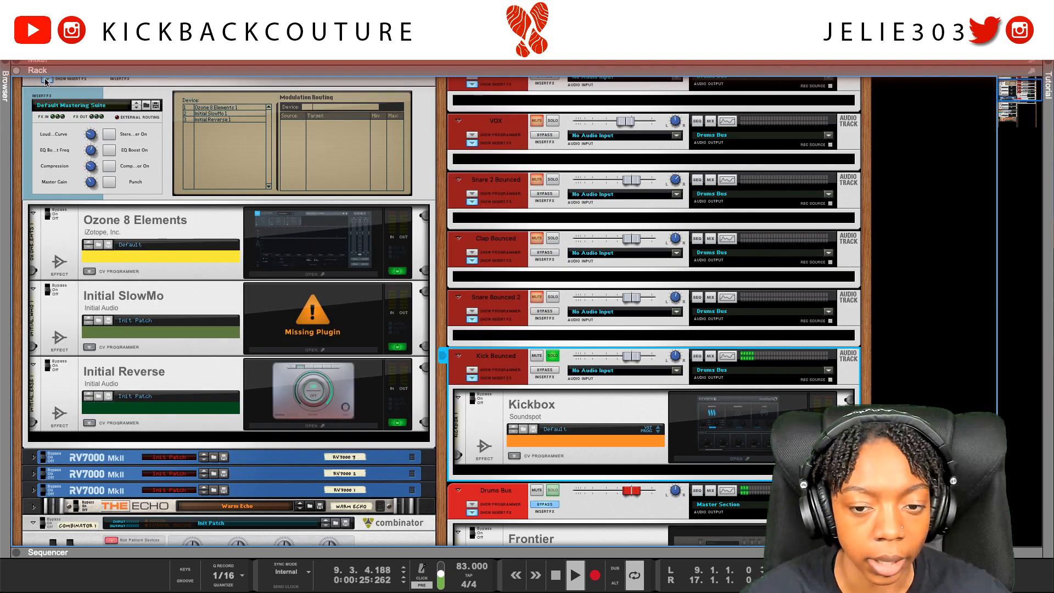
- Solo Snare Bounced 2 alongside the kick and enable its channel high-pass filter at 187.1 Hz
{"action": "left_click", "coordinate": [553, 297]}
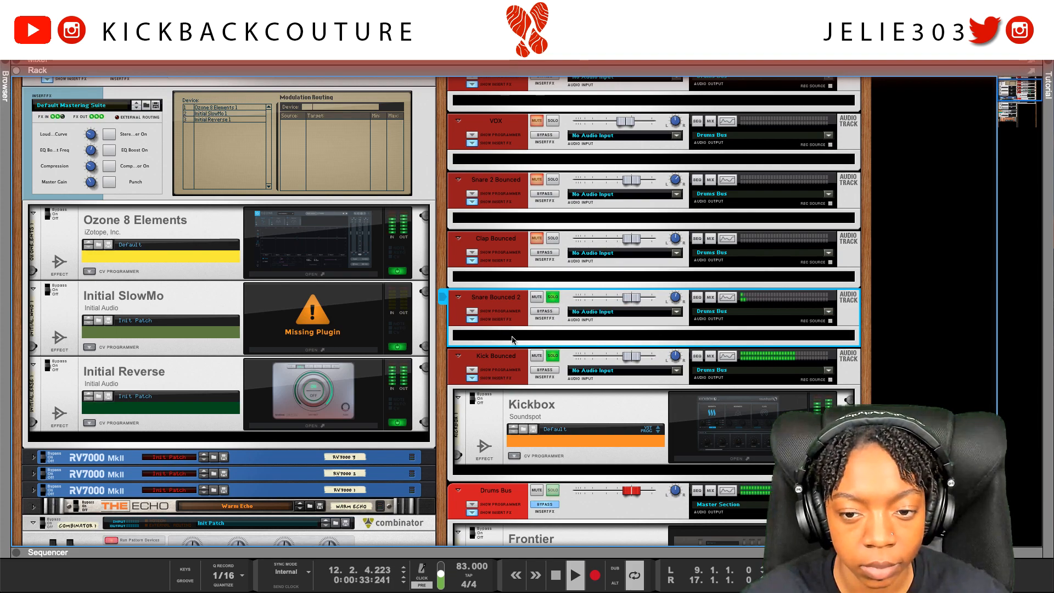
{"action": "left_click", "coordinate": [727, 297]}
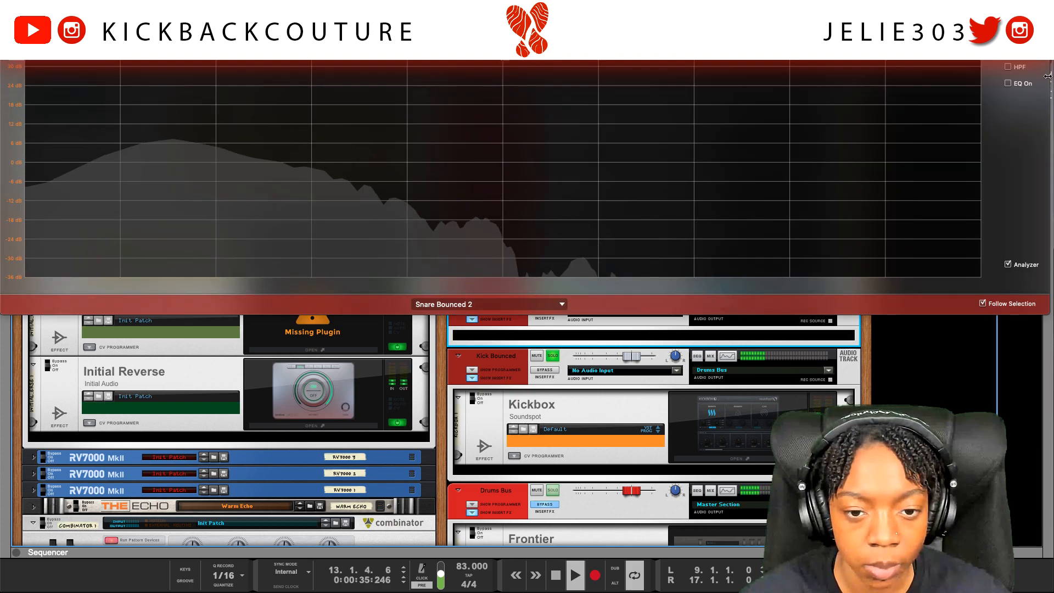
{"action": "left_click", "coordinate": [1021, 68]}
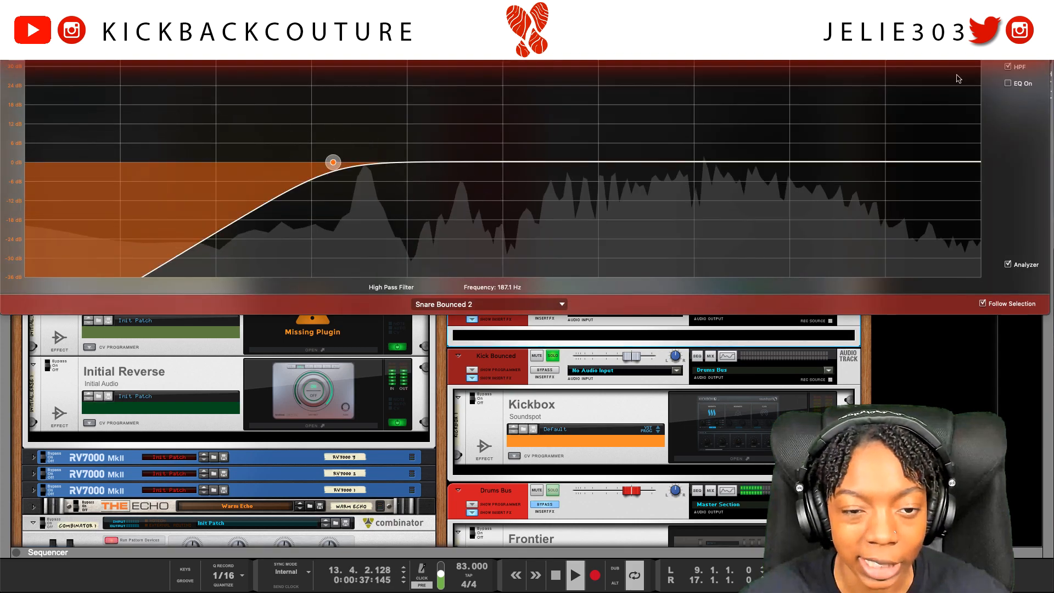
- Enable Snare Bounced 2's low-pass filter, set its cutoff to 9.38 kHz, and close the spectrum EQ view
{"action": "left_click", "coordinate": [1010, 51]}
{"action": "left_click_drag", "start_coordinate": [743, 168], "coordinate": [915, 188]}
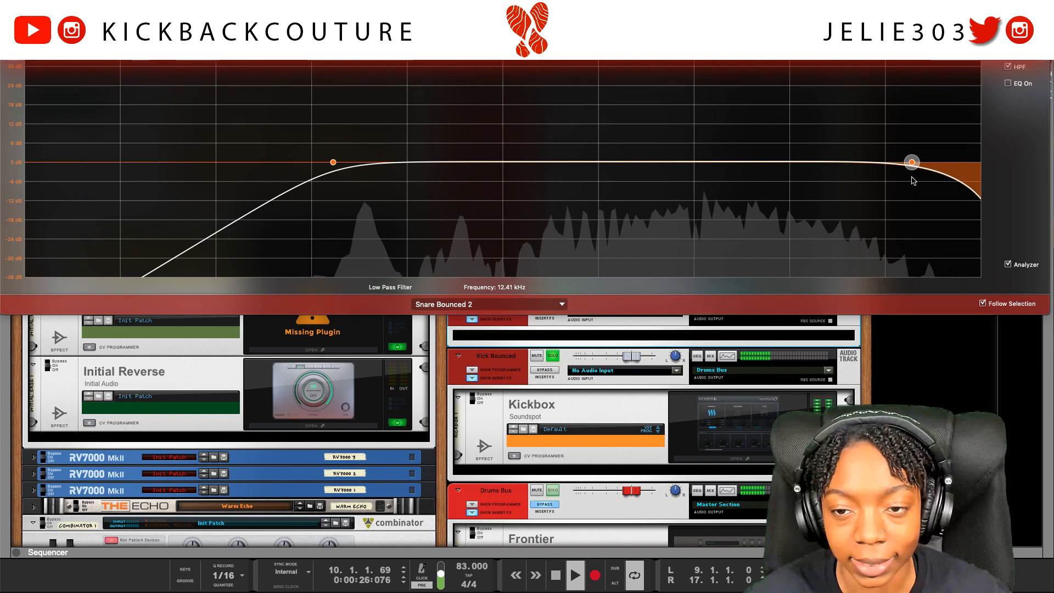
{"action": "left_click_drag", "start_coordinate": [912, 163], "coordinate": [873, 163]}
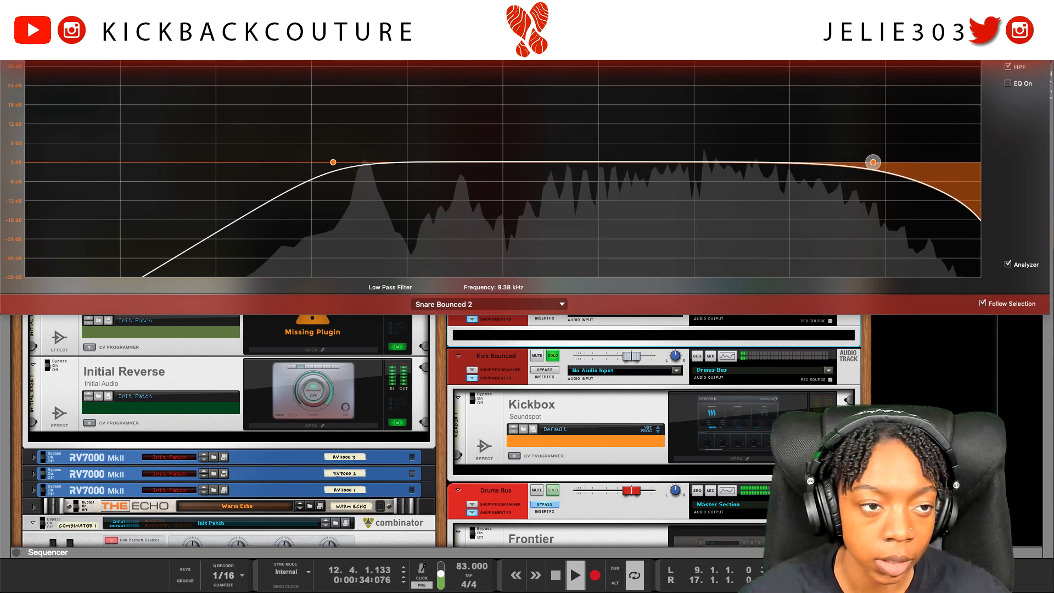
{"action": "left_click", "coordinate": [9, 24]}
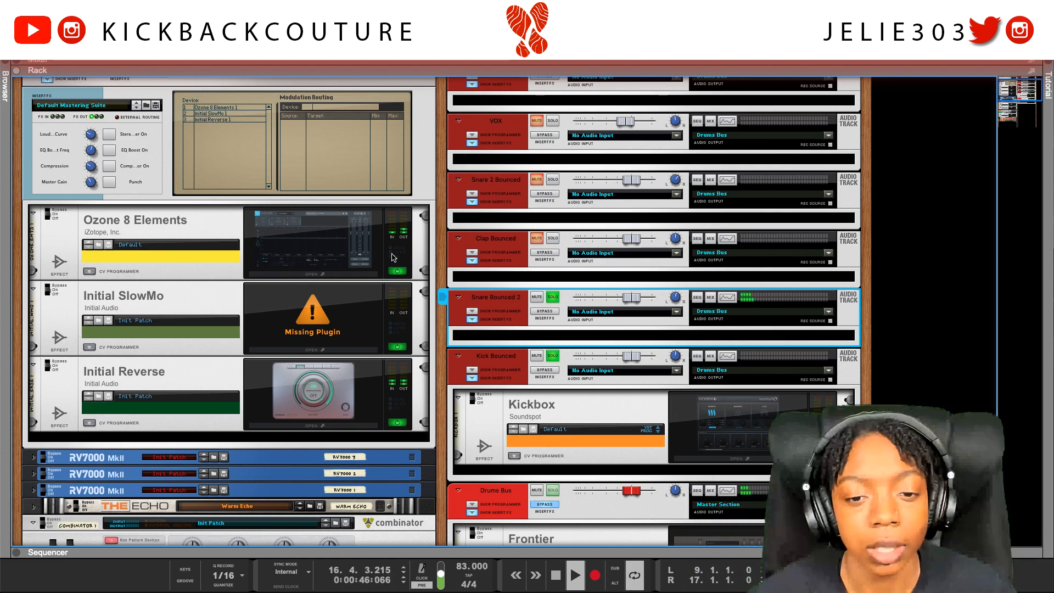
- Add the Soundspot Percolate effect to Snare Bounced 2's insert FX
{"action": "right_click", "coordinate": [505, 340]}
{"action": "mouse_move", "coordinate": [530, 362]}
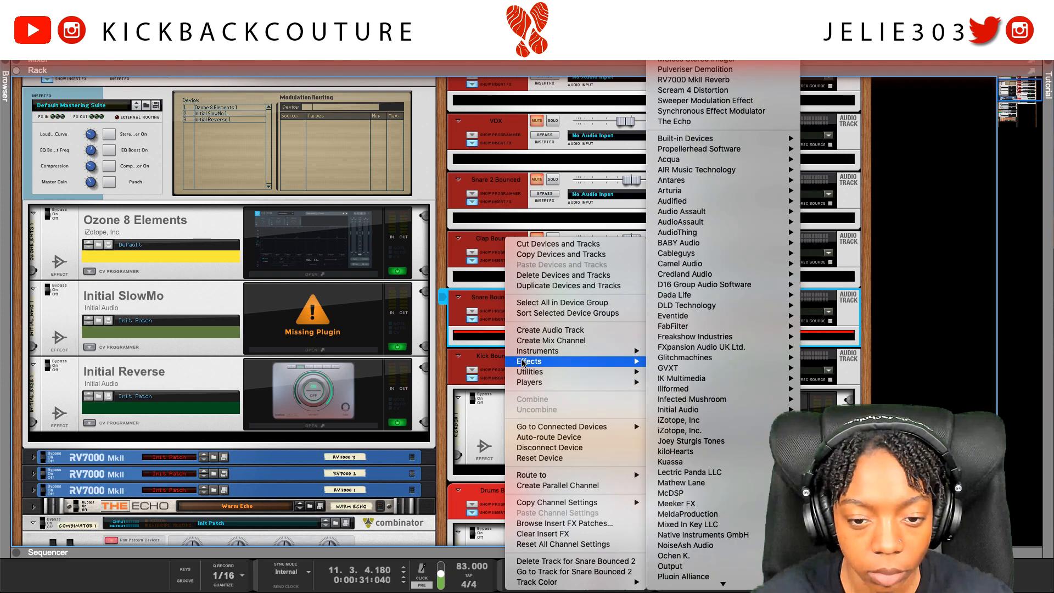
{"action": "scroll", "coordinate": [694, 450], "scroll_direction": "down", "scroll_amount": 3}
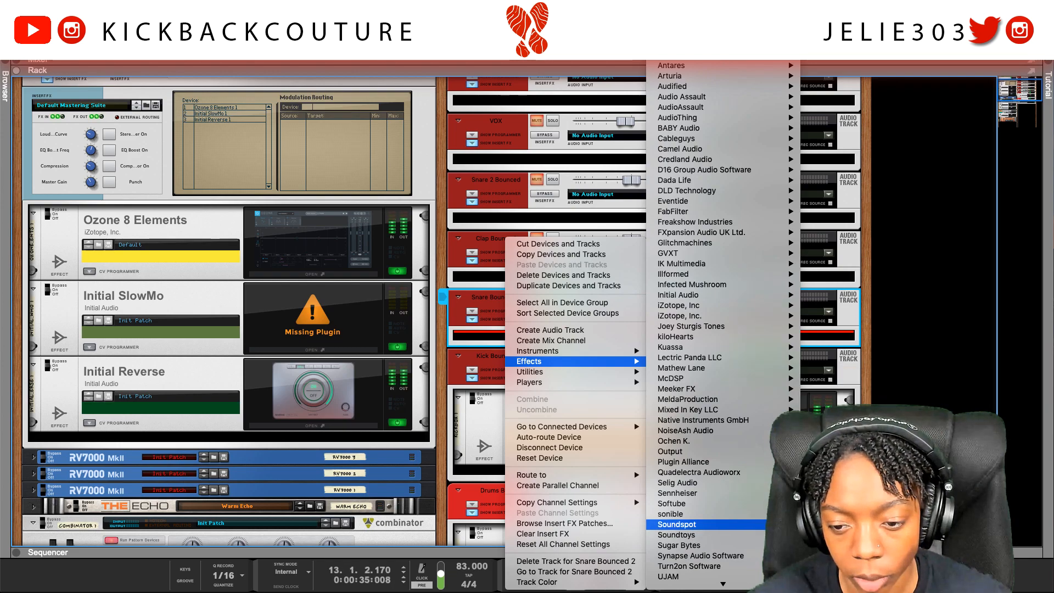
{"action": "left_click", "coordinate": [829, 535]}
{"action": "left_click", "coordinate": [739, 399]}
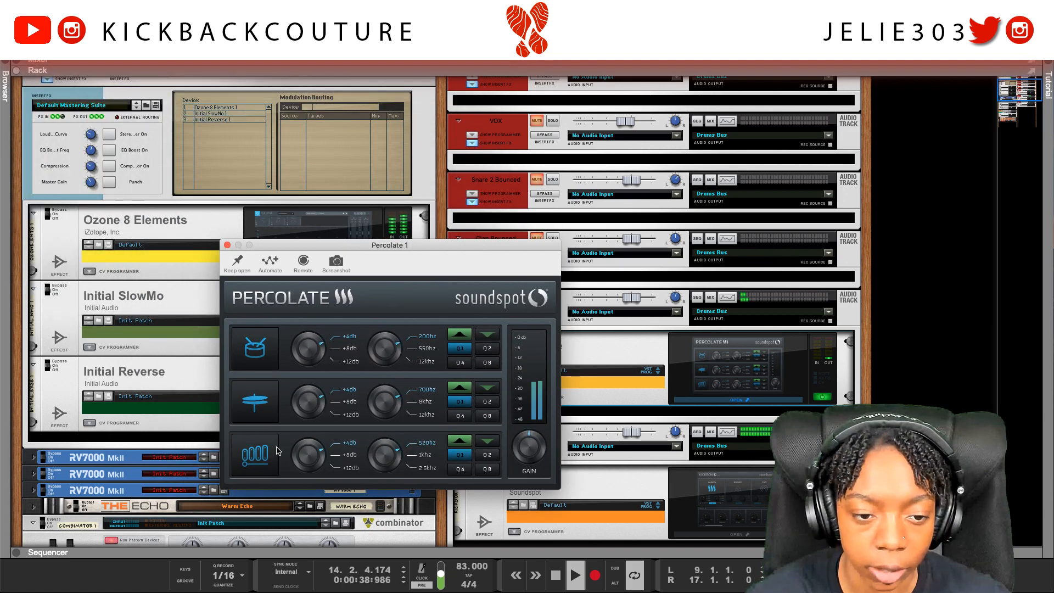
- Switch off Percolate's cymbal and percussion-bar bands and set the drum band's gain to +8 dB
{"action": "left_click", "coordinate": [256, 460]}
{"action": "left_click", "coordinate": [253, 387]}
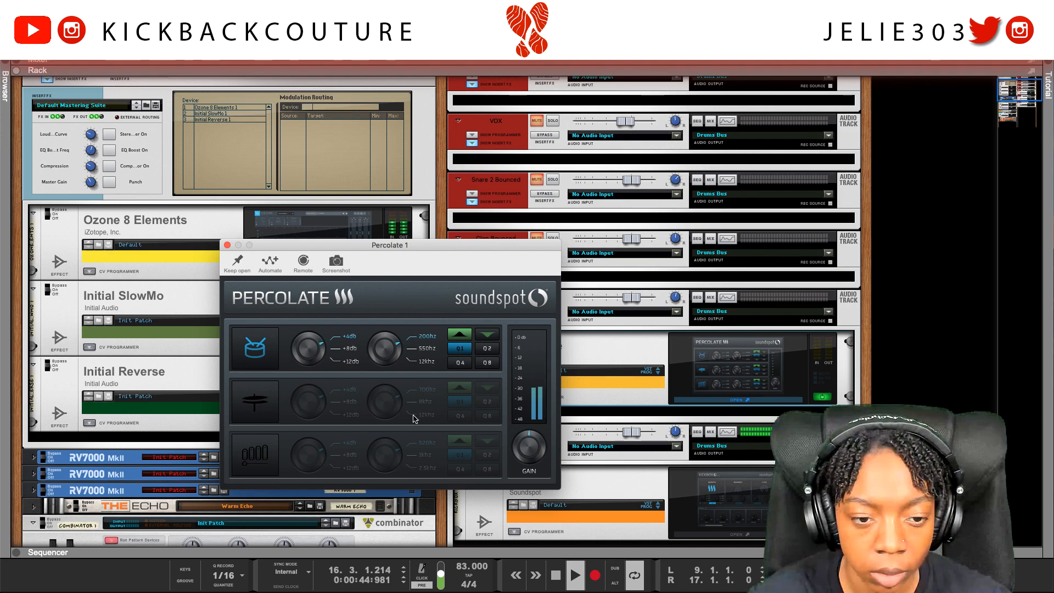
{"action": "left_click", "coordinate": [300, 359]}
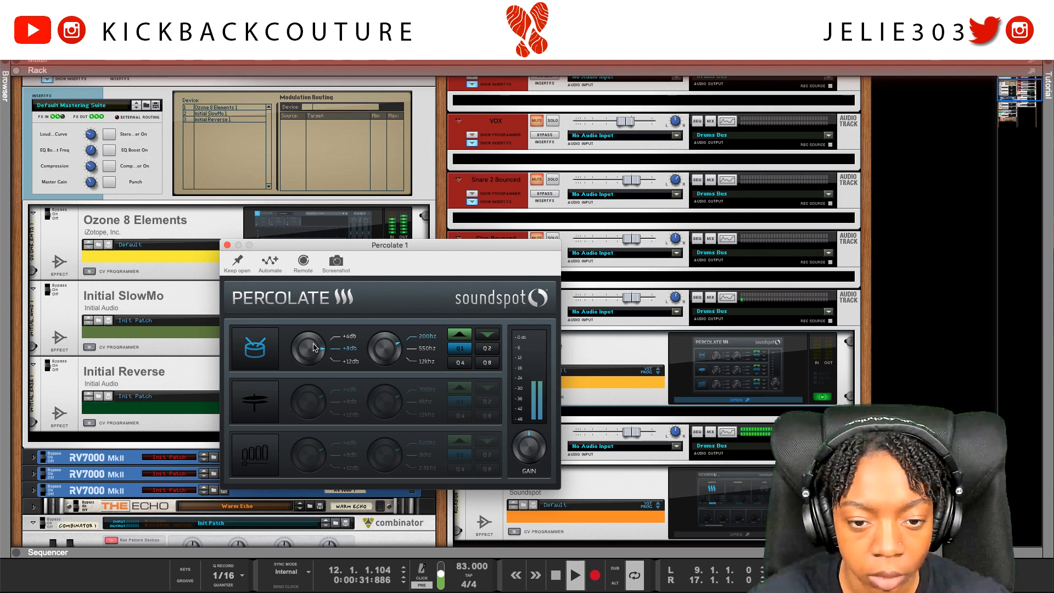
- Try Q 2, Q 4 and a +4 dB gain on Percolate's 200 Hz drum band, and return to Q 1
{"action": "left_click", "coordinate": [486, 351]}
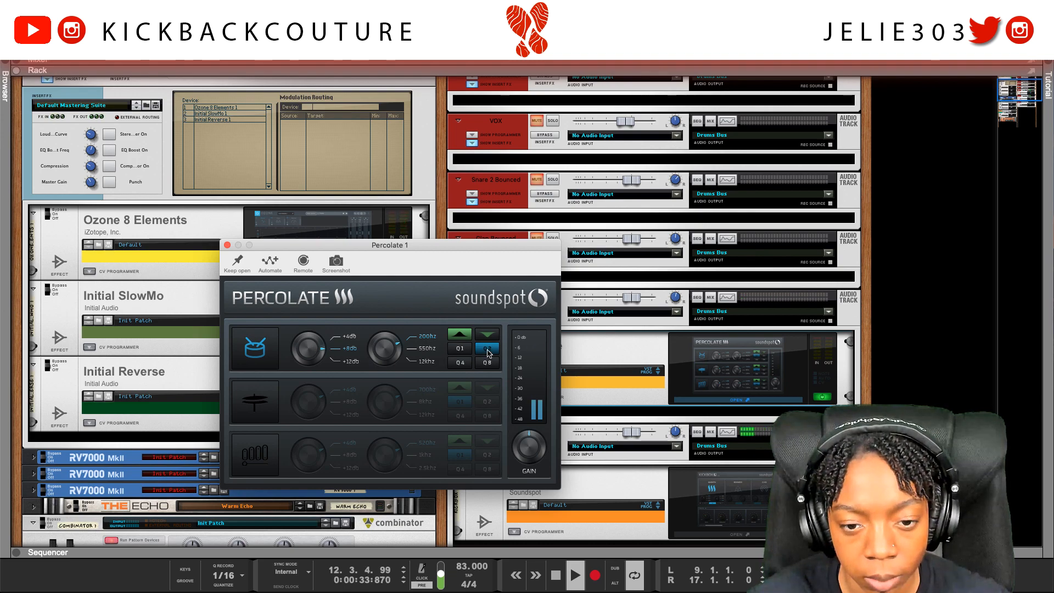
{"action": "left_click", "coordinate": [461, 364]}
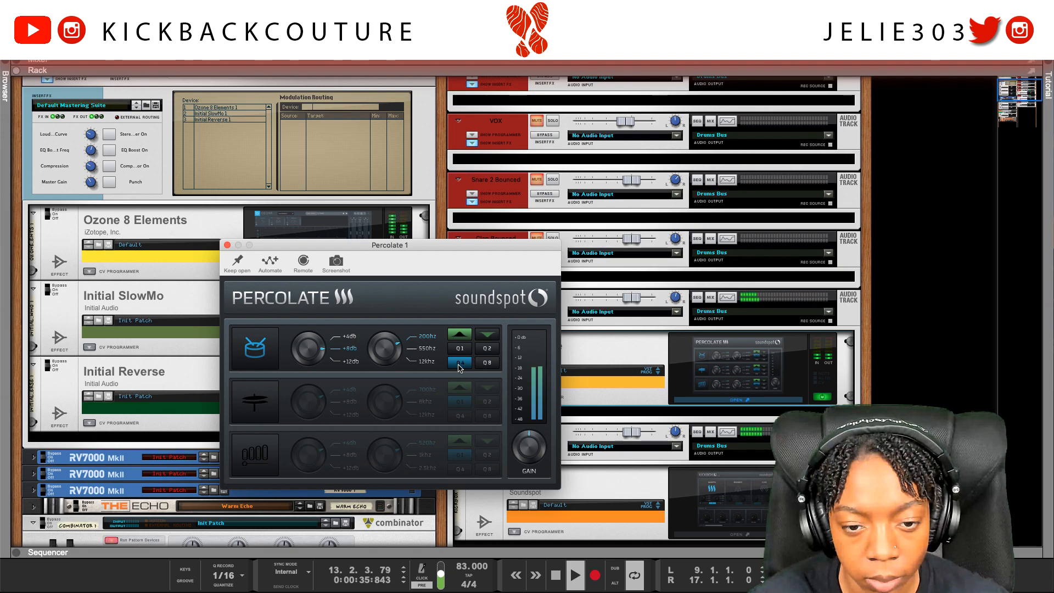
{"action": "left_click", "coordinate": [461, 350]}
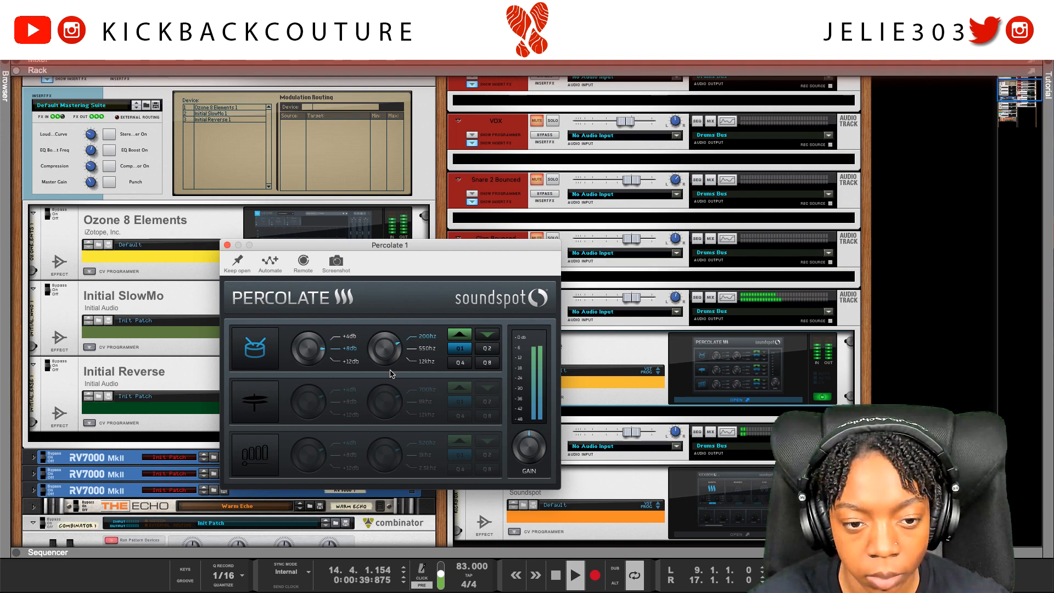
{"action": "left_click", "coordinate": [306, 351]}
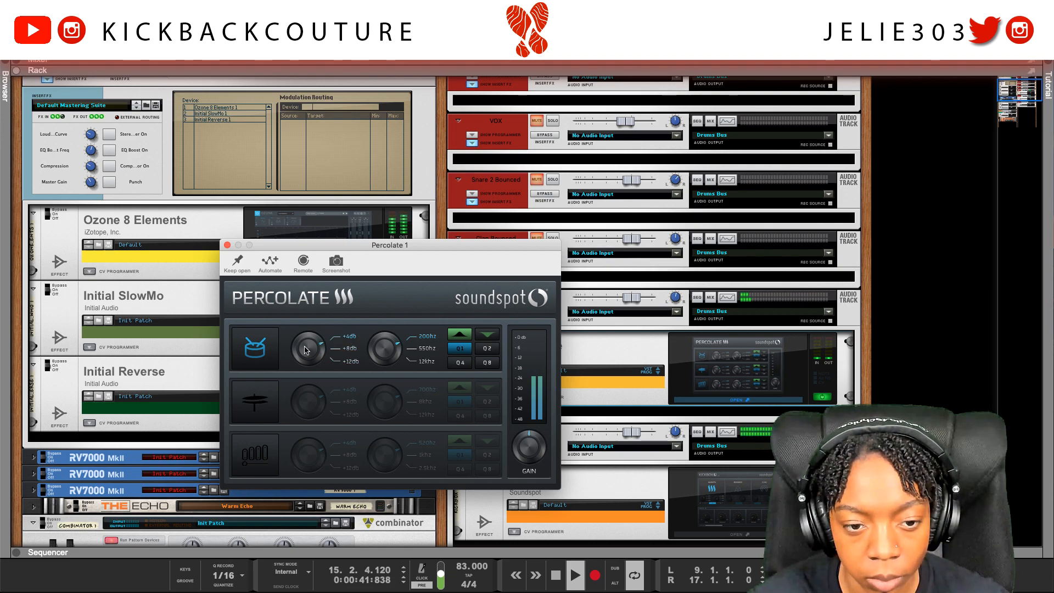
{"action": "left_click", "coordinate": [465, 364]}
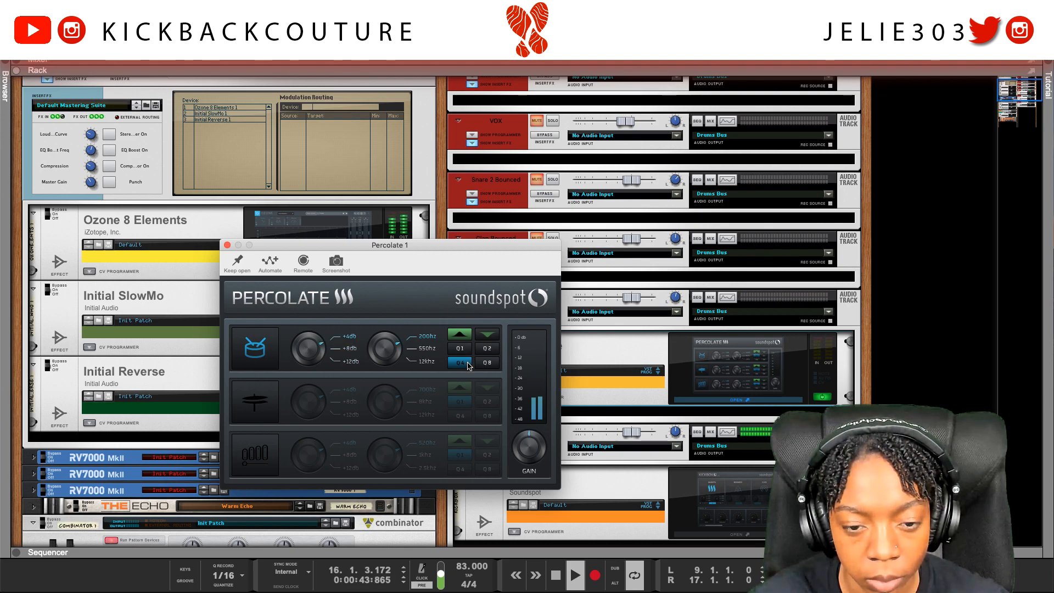
{"action": "left_click", "coordinate": [459, 349]}
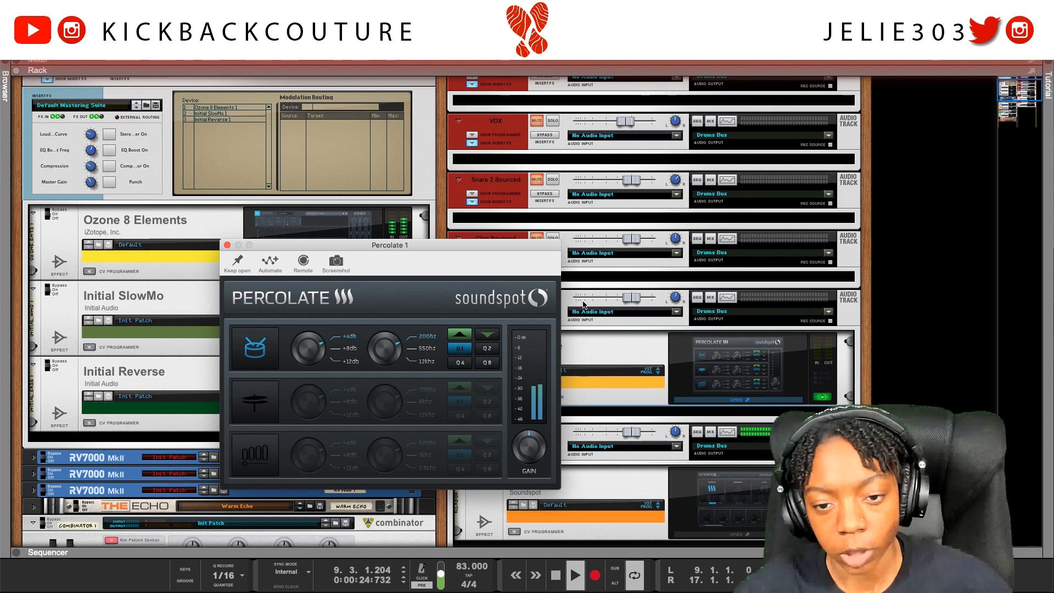
- Unsolo Kick Bounced and compare Snare Bounced 2 with its insert effects bypassed and active
{"action": "left_click_drag", "start_coordinate": [450, 249], "coordinate": [348, 238]}
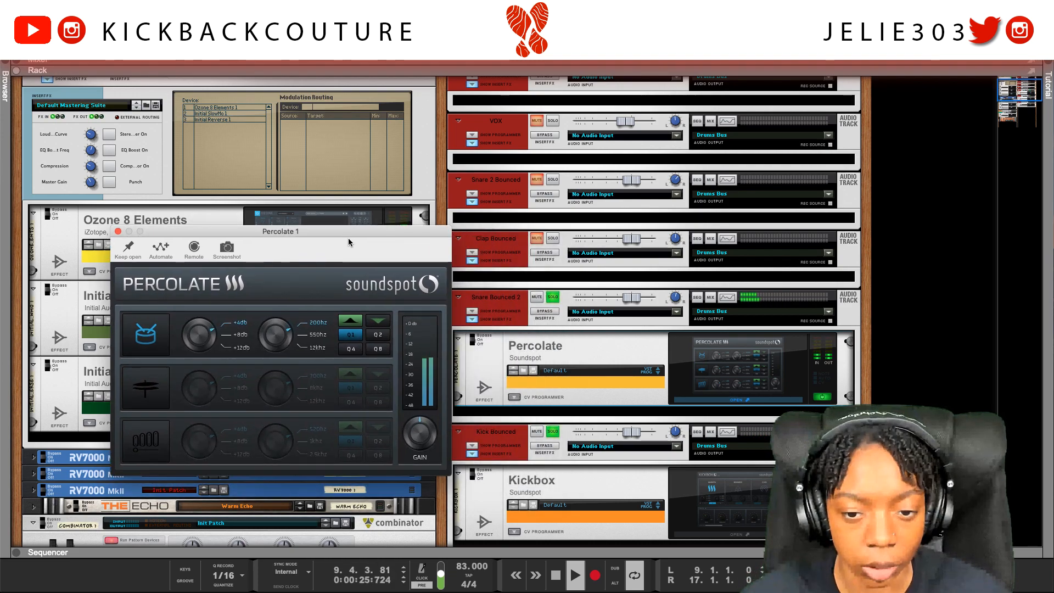
{"action": "left_click", "coordinate": [539, 313]}
{"action": "left_click", "coordinate": [552, 431]}
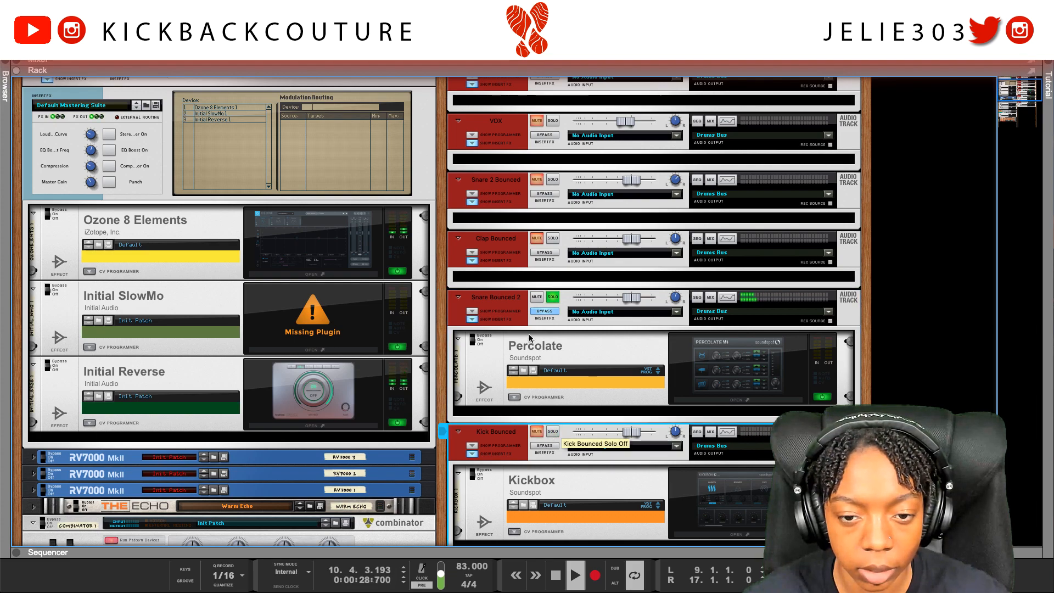
{"action": "left_click", "coordinate": [552, 312]}
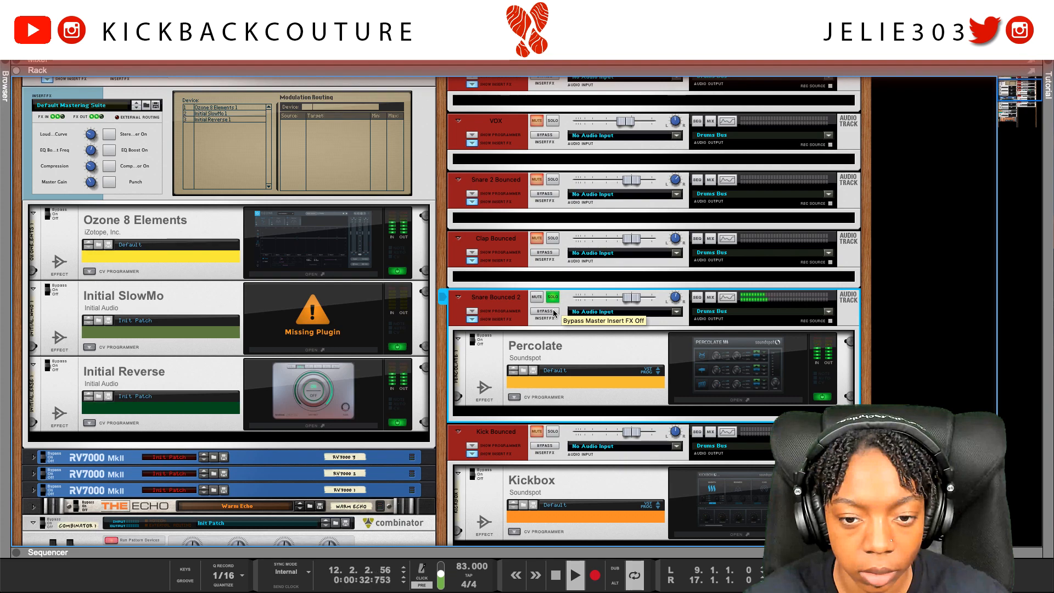
- Set Percolate's drum band gain to +8 dB and reopen Snare Bounced 2's spectrum EQ to check its curve
{"action": "left_click", "coordinate": [695, 399]}
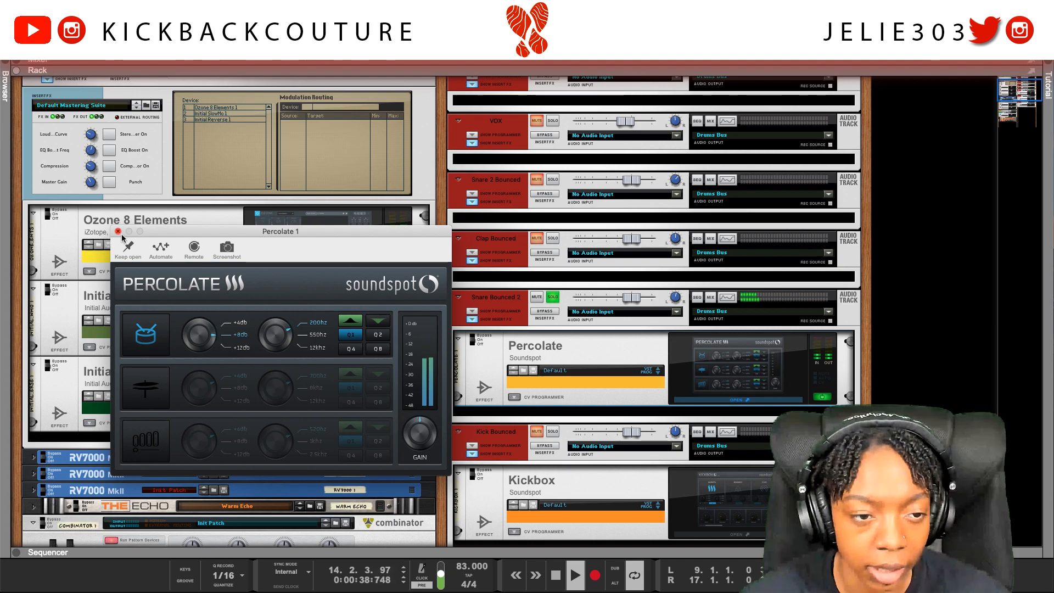
{"action": "left_click", "coordinate": [731, 300]}
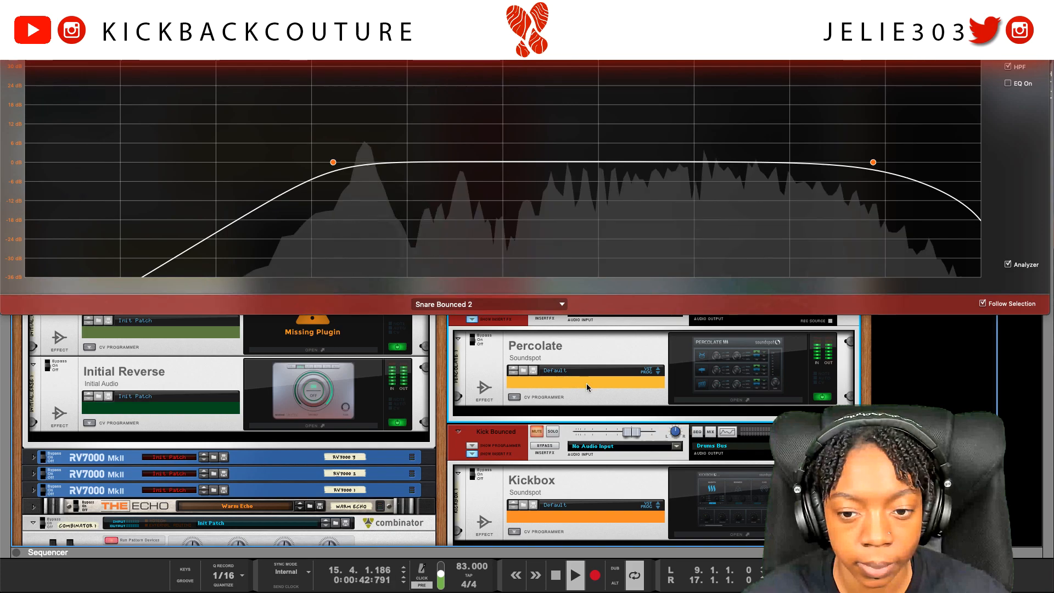
{"action": "scroll", "coordinate": [604, 389], "scroll_direction": "up", "scroll_amount": 2}
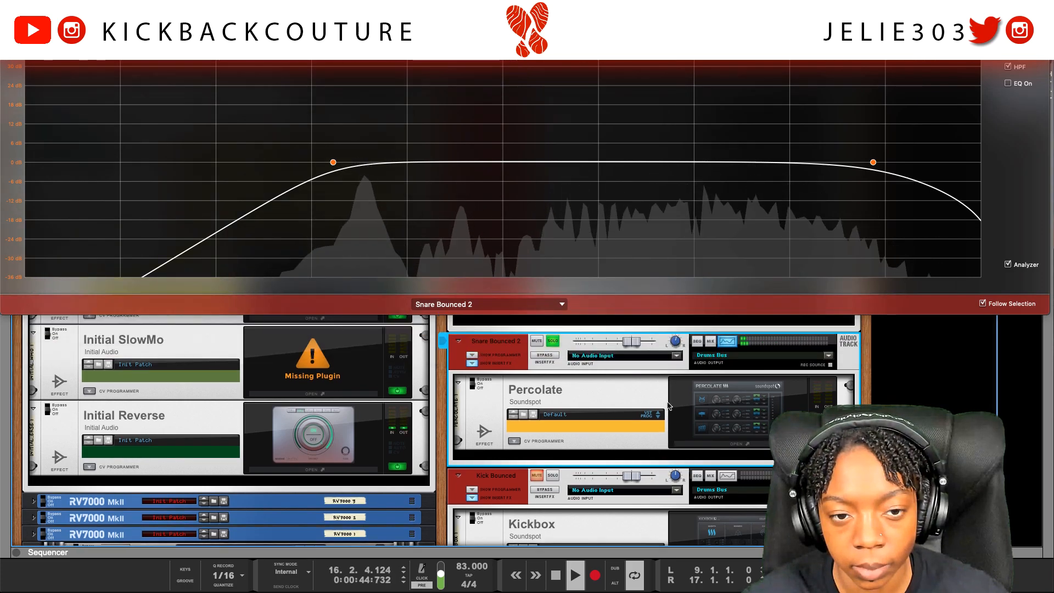
- Bypass and re-enable Snare Bounced 2's insert effects to hear the track with and without Percolate
{"action": "scroll", "coordinate": [578, 371], "scroll_direction": "up", "scroll_amount": 1}
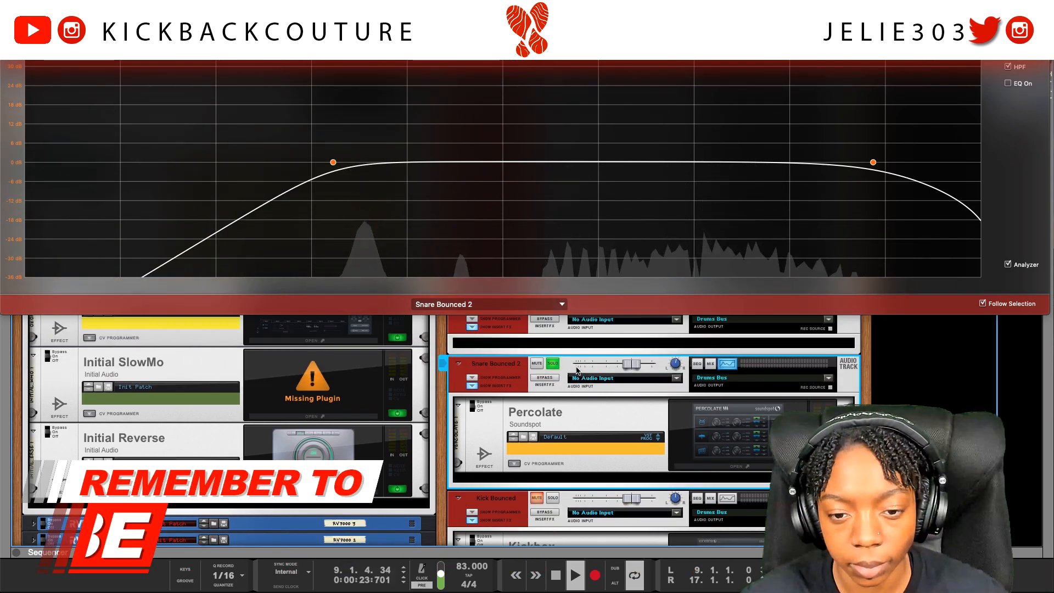
{"action": "left_click", "coordinate": [544, 378]}
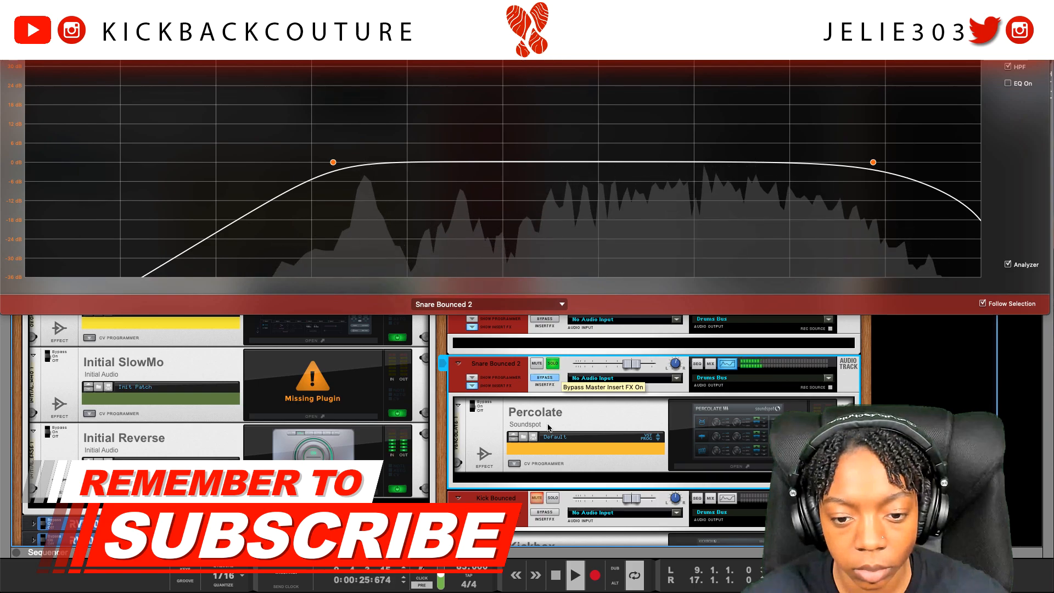
{"action": "scroll", "coordinate": [560, 412], "scroll_direction": "up", "scroll_amount": 1}
{"action": "left_click", "coordinate": [546, 378]}
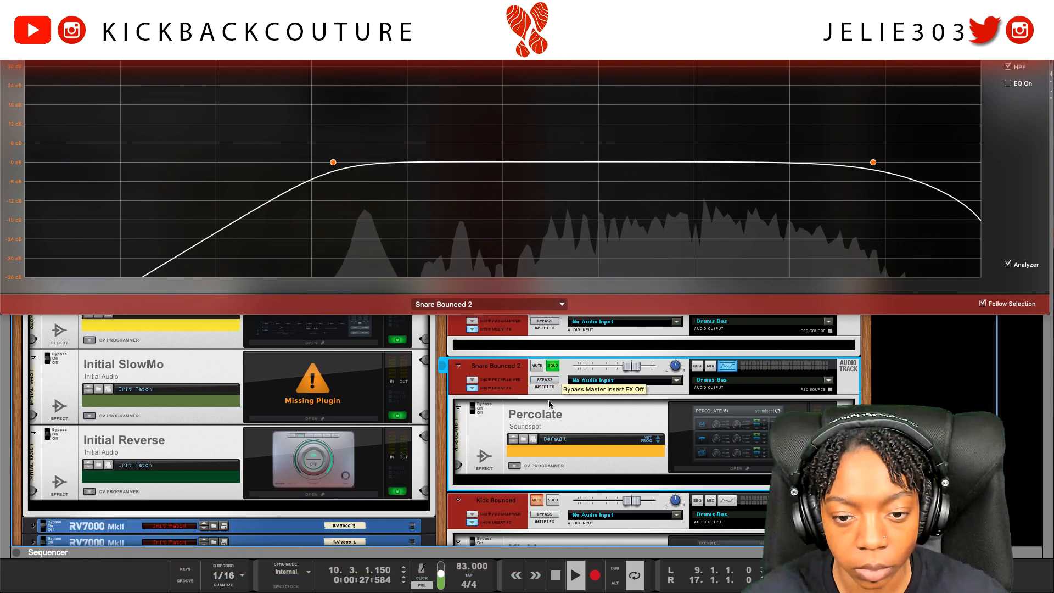
{"action": "scroll", "coordinate": [554, 470], "scroll_direction": "up", "scroll_amount": 1}
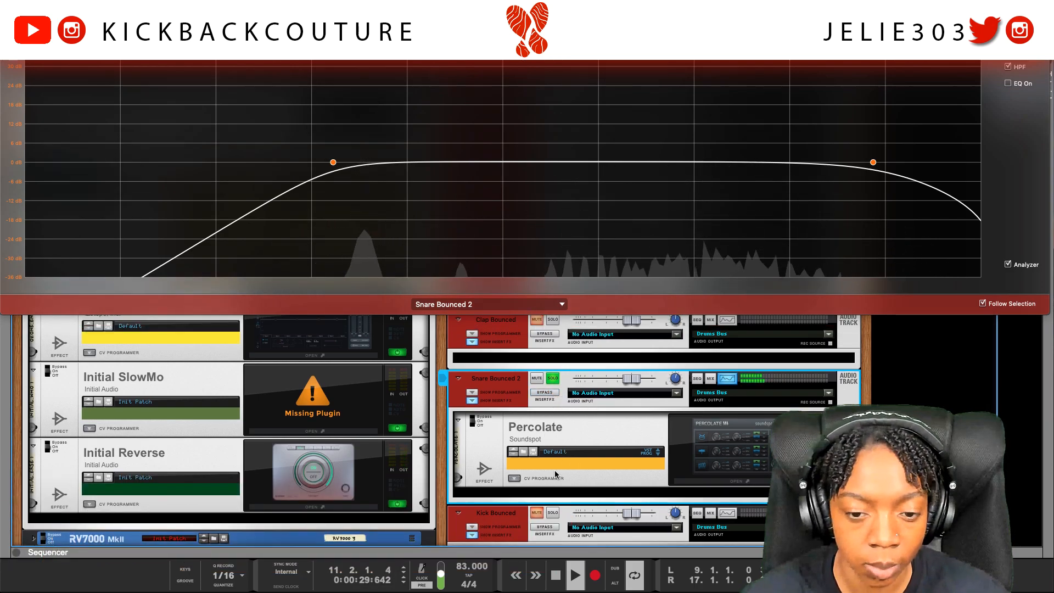
- Solo Kick Bounced, open Snare Bounced 2's Percolate, and try the snare's level at -1.57 dB before resetting it
{"action": "left_click", "coordinate": [552, 512]}
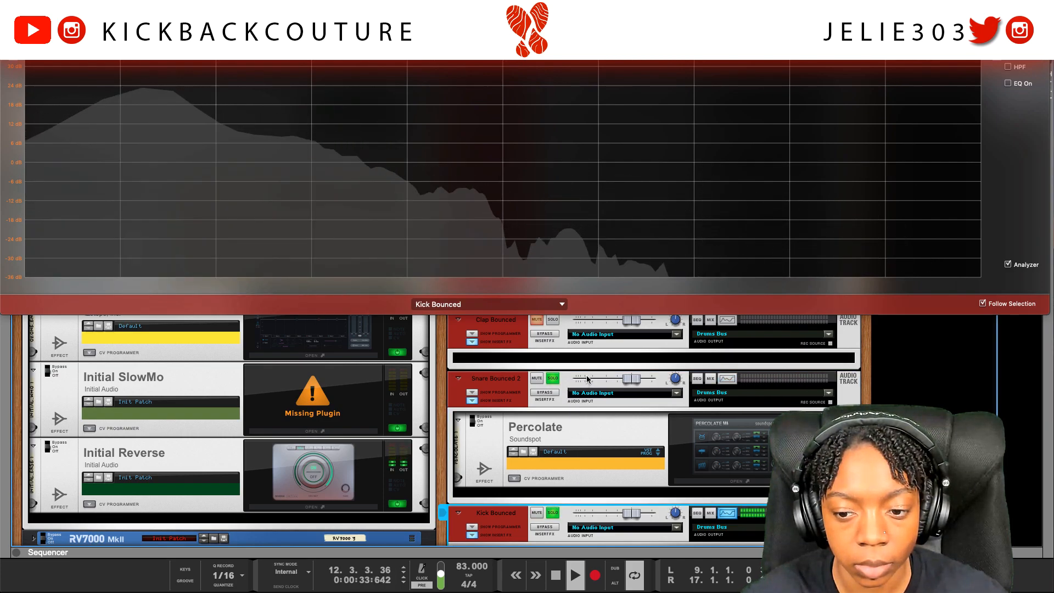
{"action": "left_click_drag", "start_coordinate": [631, 379], "coordinate": [625, 380]}
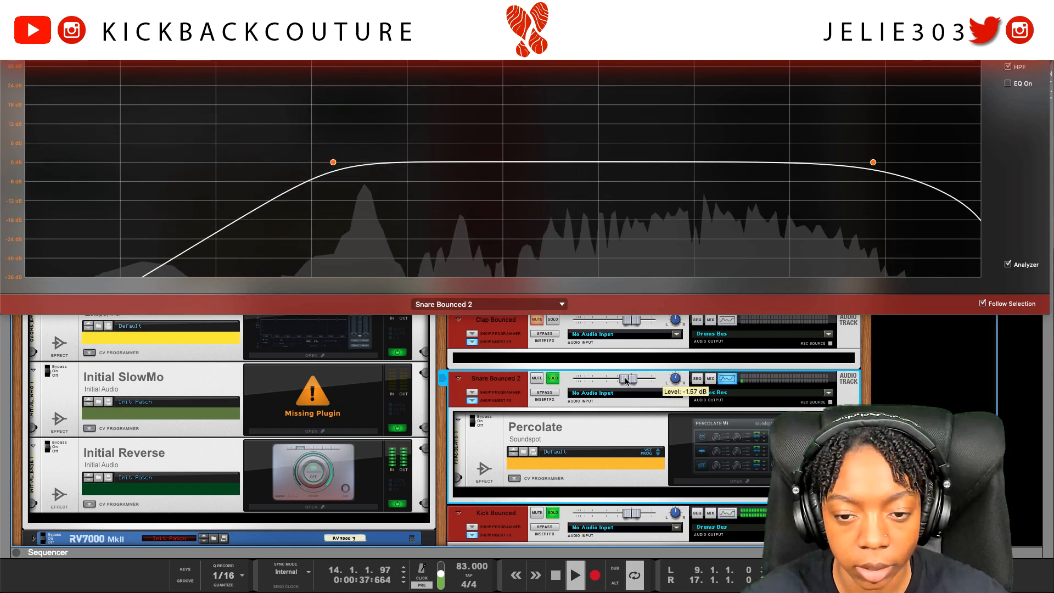
{"action": "left_click", "coordinate": [733, 481]}
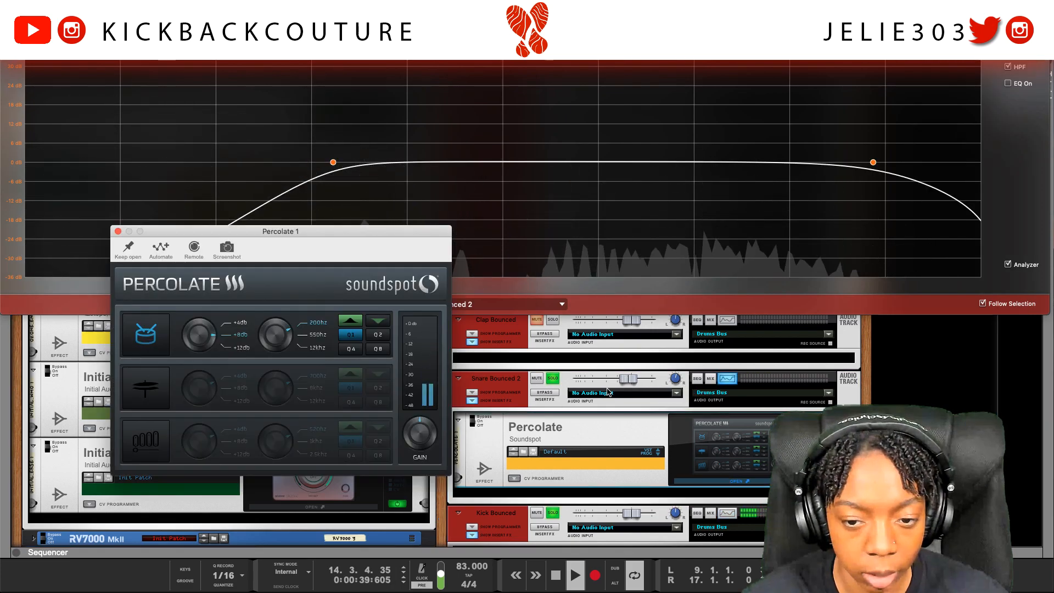
{"action": "left_click", "coordinate": [629, 379], "text": "super"}
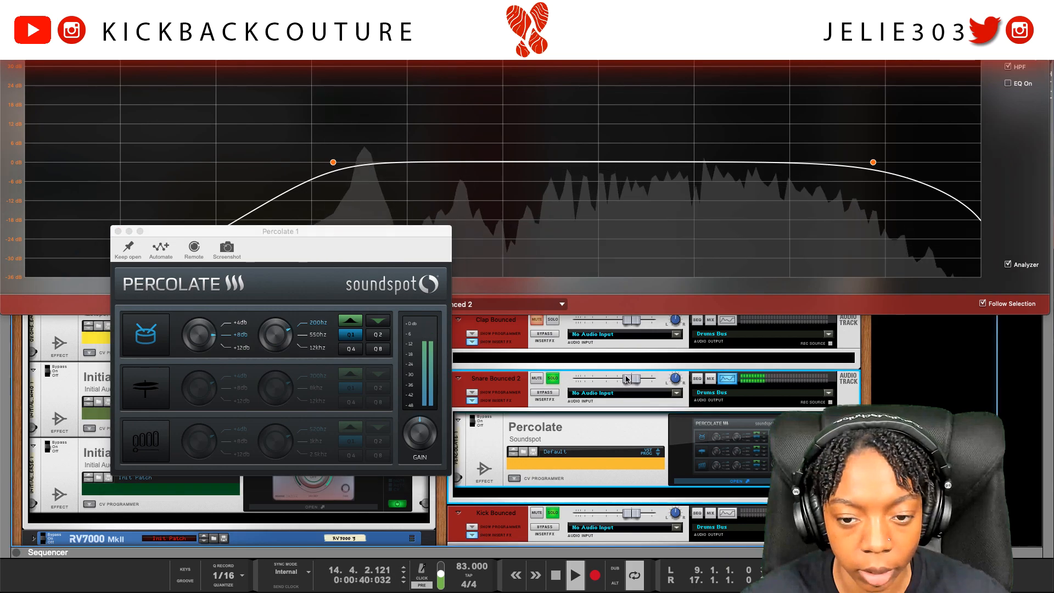
- Adjust the output gain of Snare Bounced 2's Percolate and close the plug-in and spectrum EQ windows
{"action": "left_click", "coordinate": [422, 433]}
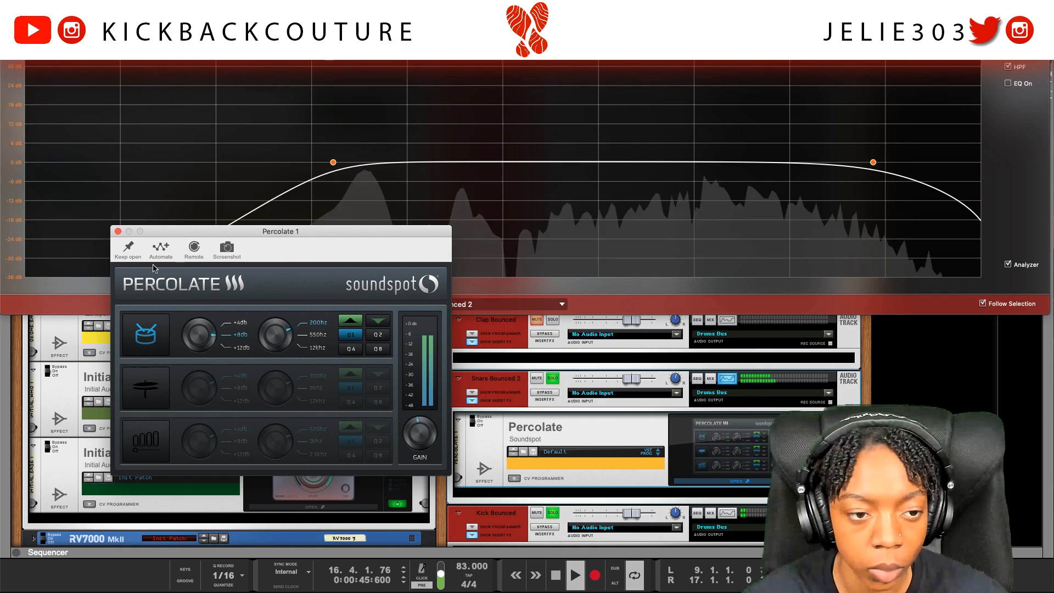
{"action": "left_click", "coordinate": [616, 473]}
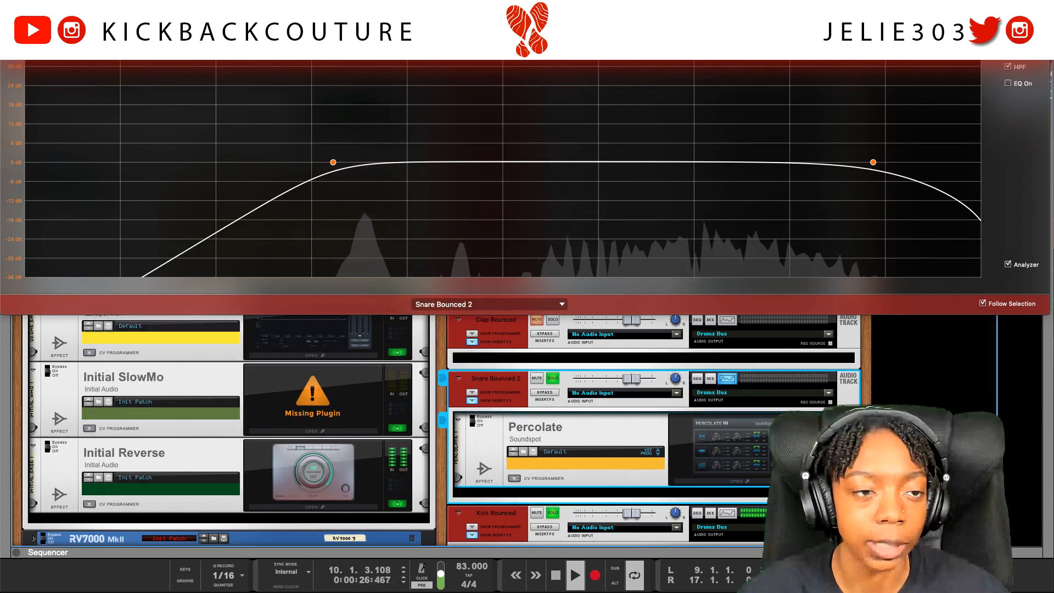
{"action": "left_click", "coordinate": [728, 378]}
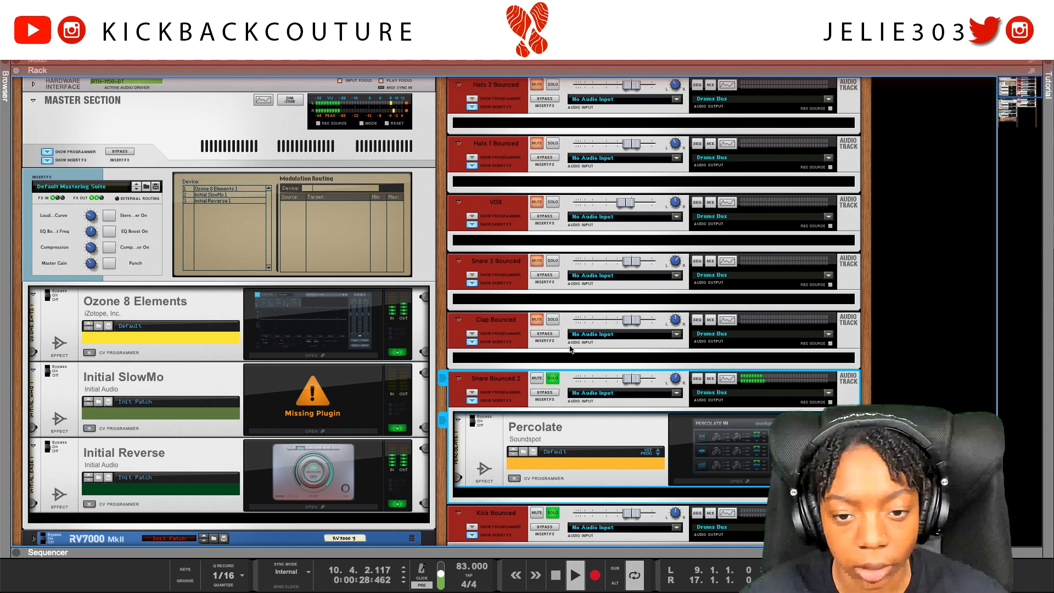
- Solo Clap Bounced alongside the kick and snare, check its panning, and lower its level slightly
{"action": "left_click", "coordinate": [553, 320]}
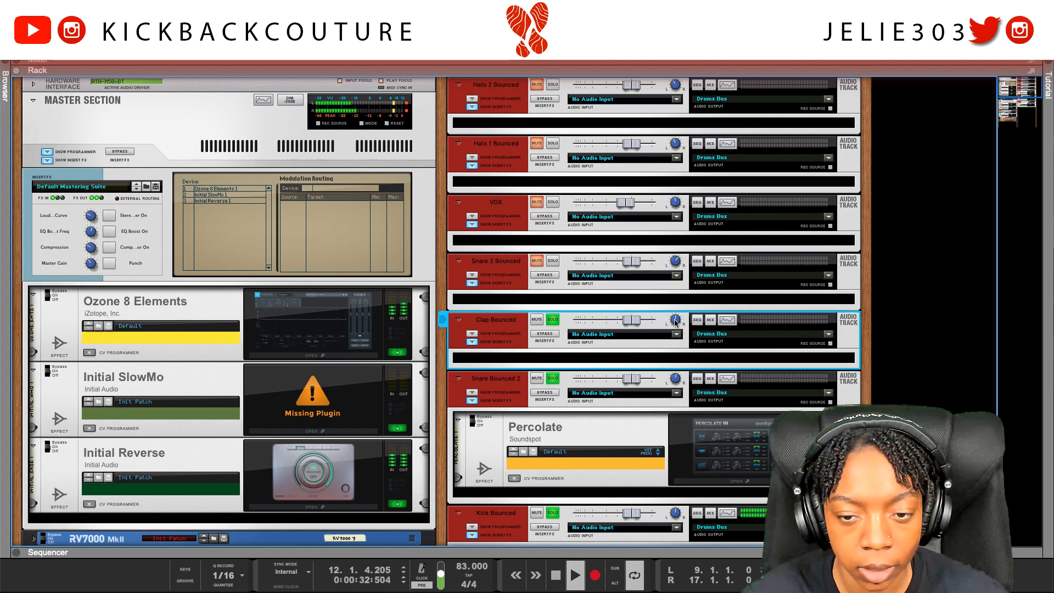
{"action": "mouse_move", "coordinate": [675, 323]}
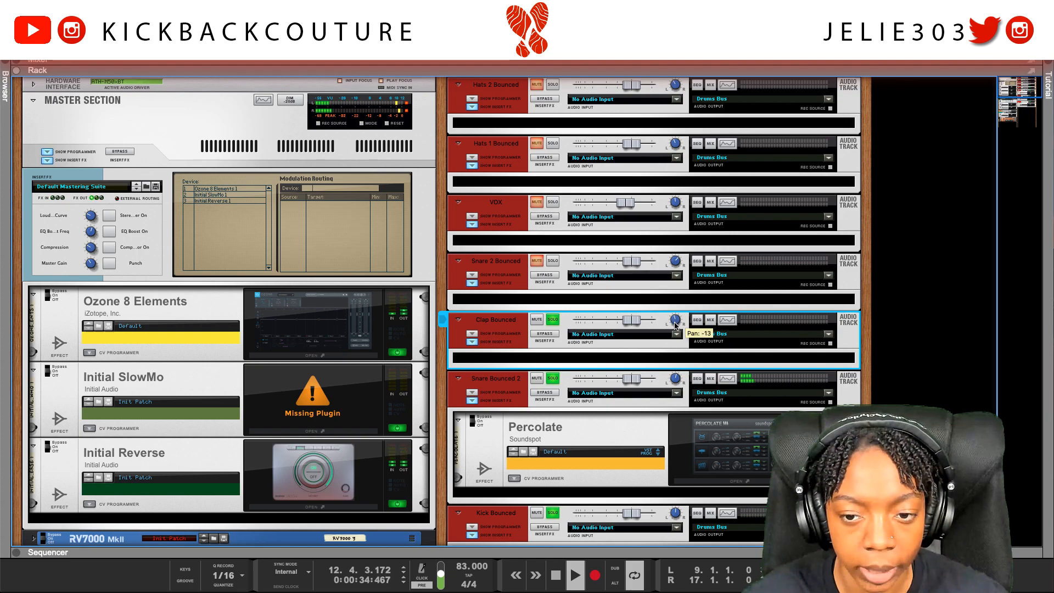
{"action": "mouse_move", "coordinate": [675, 384]}
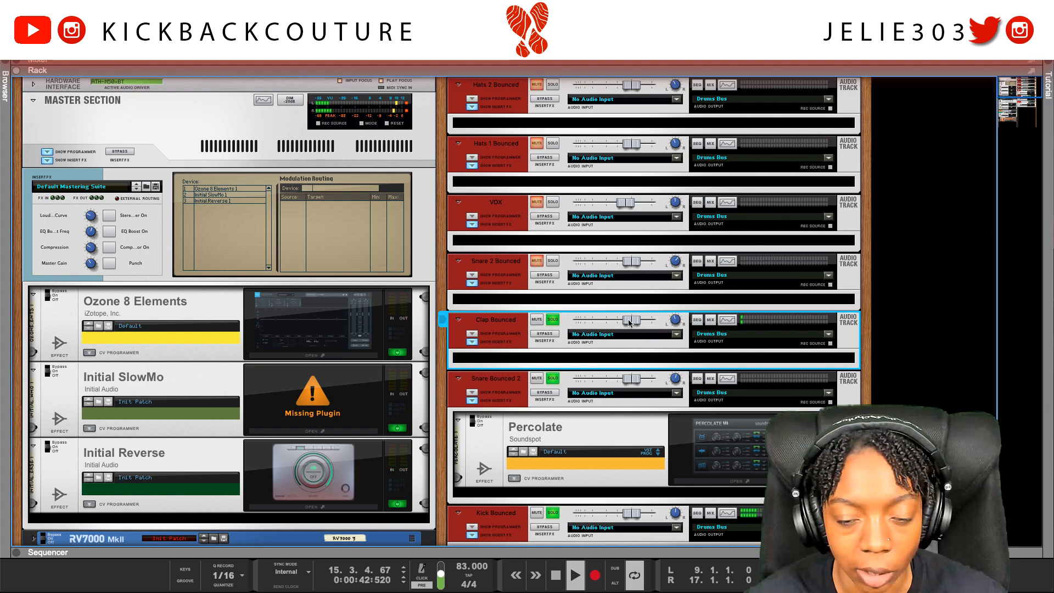
{"action": "left_click_drag", "start_coordinate": [632, 324], "coordinate": [624, 321]}
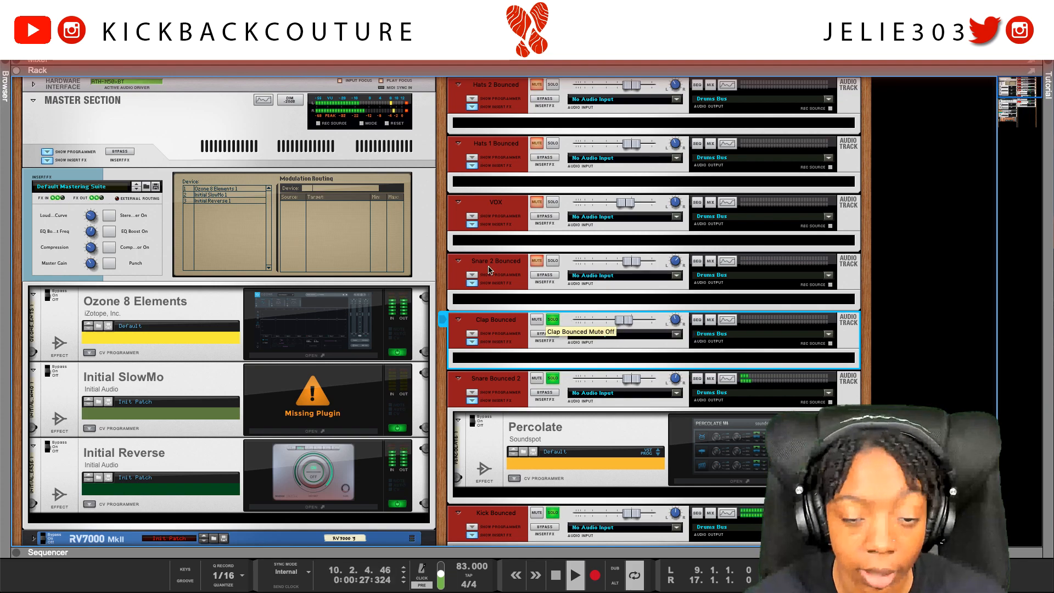
- Solo Snare 2 Bounced and turn on the high-pass filter for Clap Bounced
{"action": "left_click", "coordinate": [552, 261]}
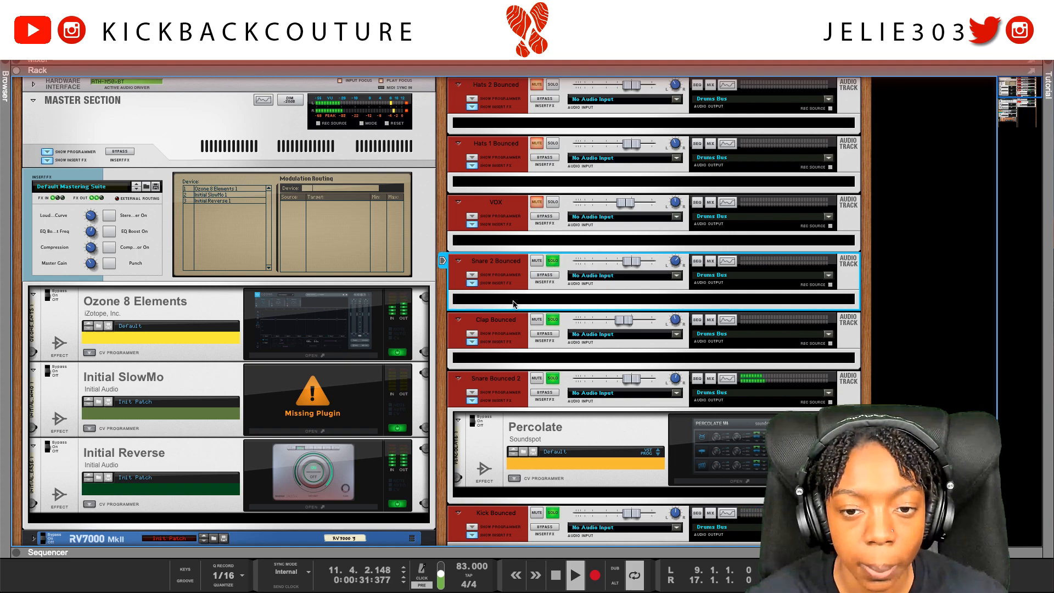
{"action": "left_click", "coordinate": [734, 321]}
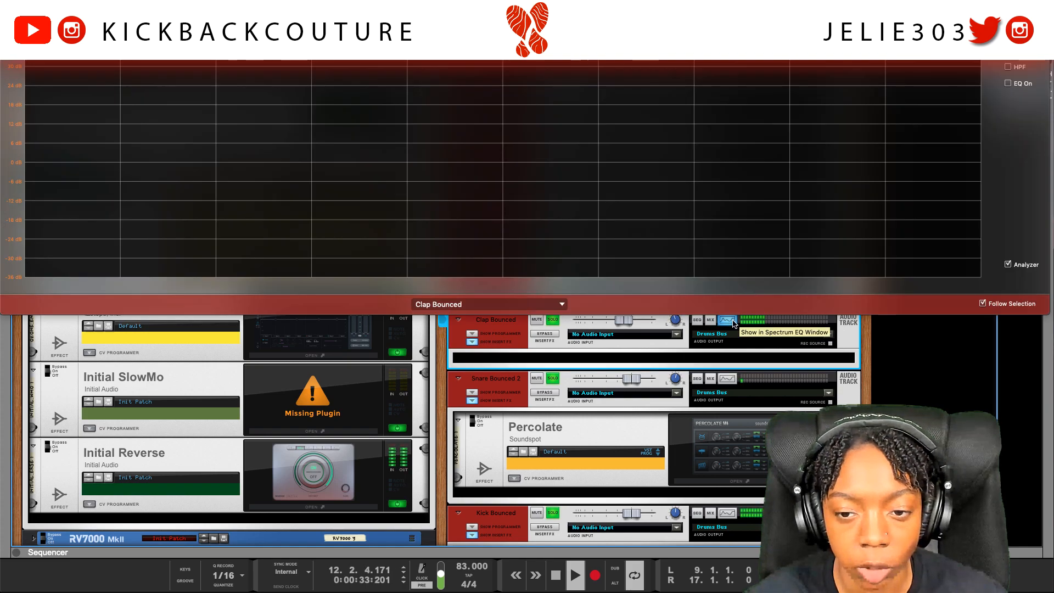
{"action": "left_click", "coordinate": [1008, 68]}
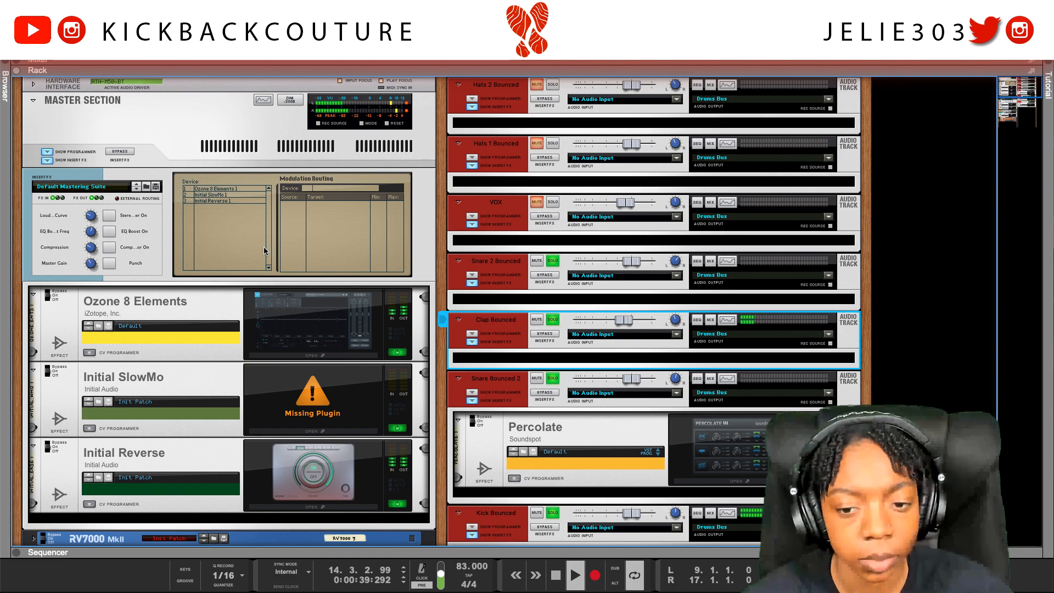
- Turn on the high-pass filter for Snare 2 Bounced at 187.1 Hz and close the spectrum EQ
{"action": "left_click", "coordinate": [727, 271]}
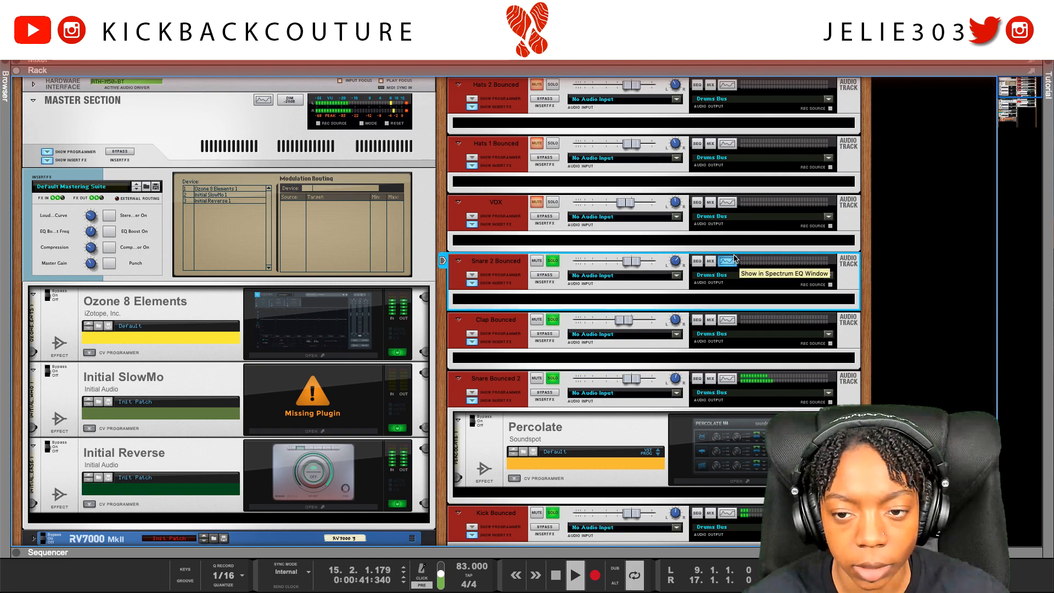
{"action": "left_click", "coordinate": [728, 261]}
{"action": "left_click", "coordinate": [1008, 67]}
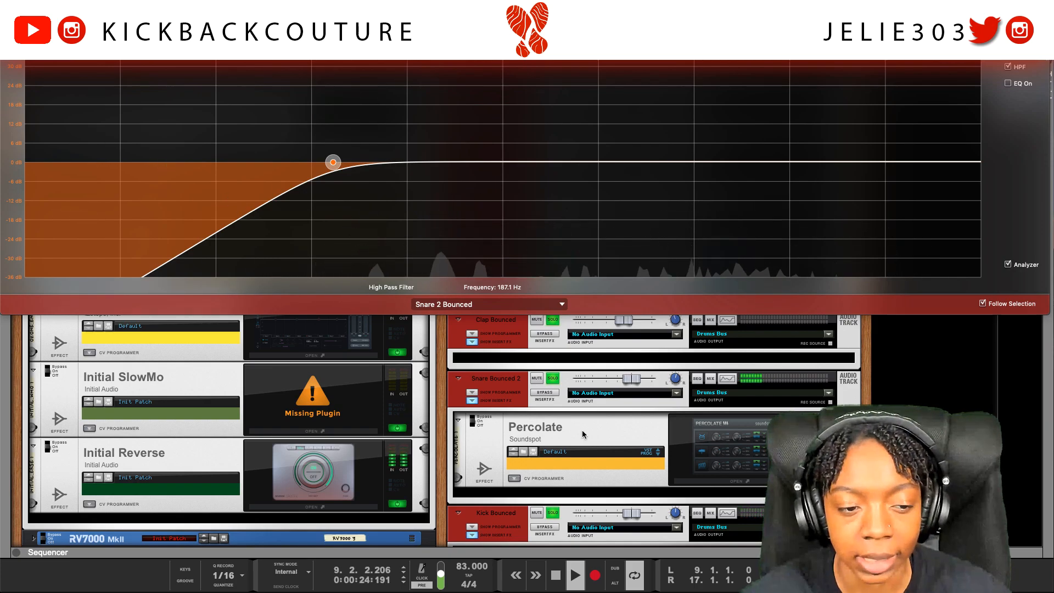
{"action": "left_click", "coordinate": [480, 346]}
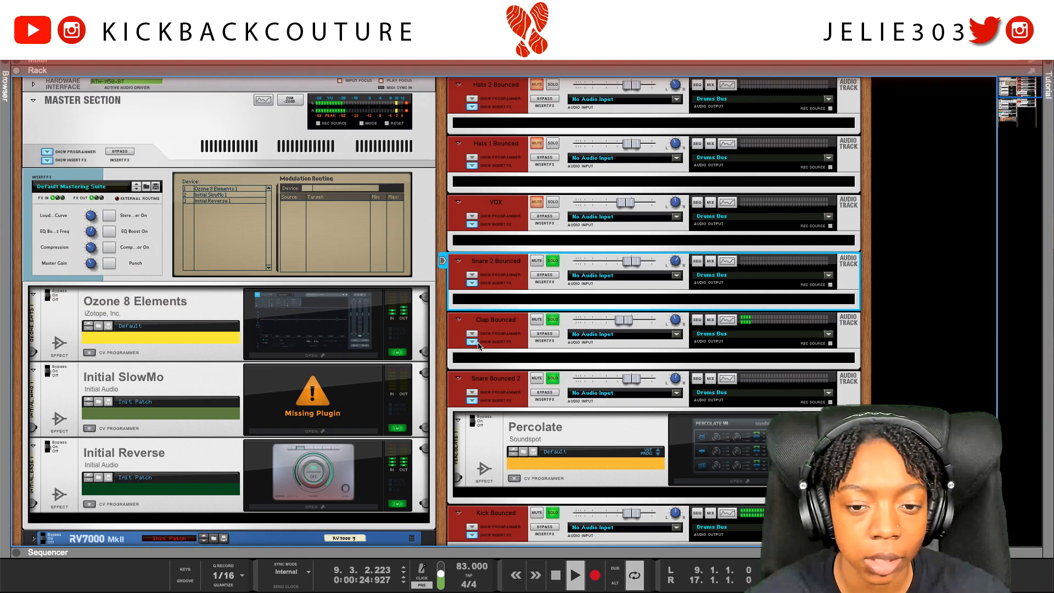
- Insert Soundspot's Percolate effect on the Snare 2 Bounced track
{"action": "right_click", "coordinate": [561, 301]}
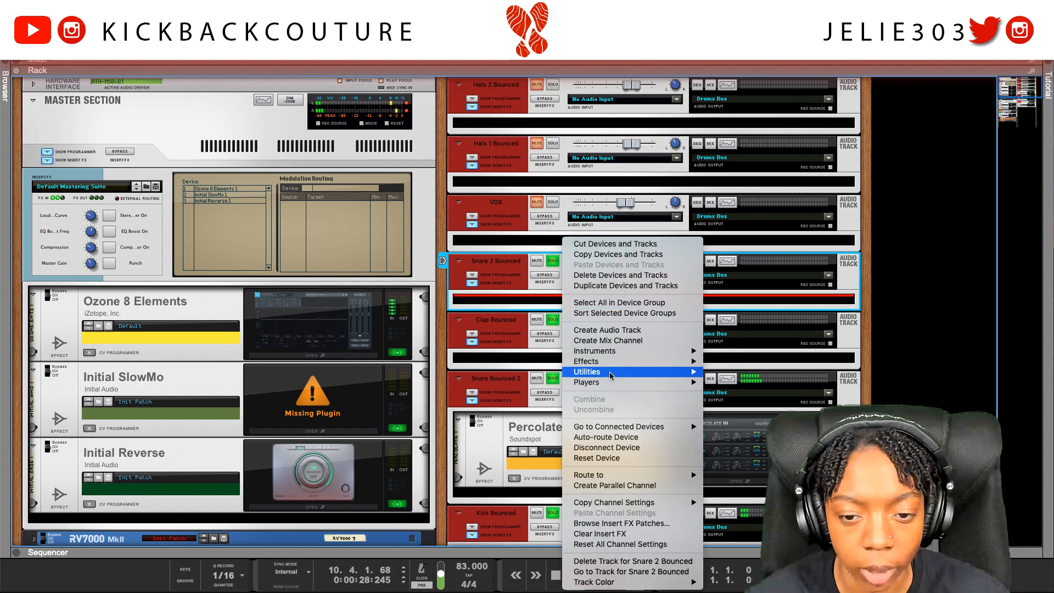
{"action": "mouse_move", "coordinate": [680, 362]}
{"action": "scroll", "coordinate": [736, 560], "scroll_direction": "down", "scroll_amount": 10}
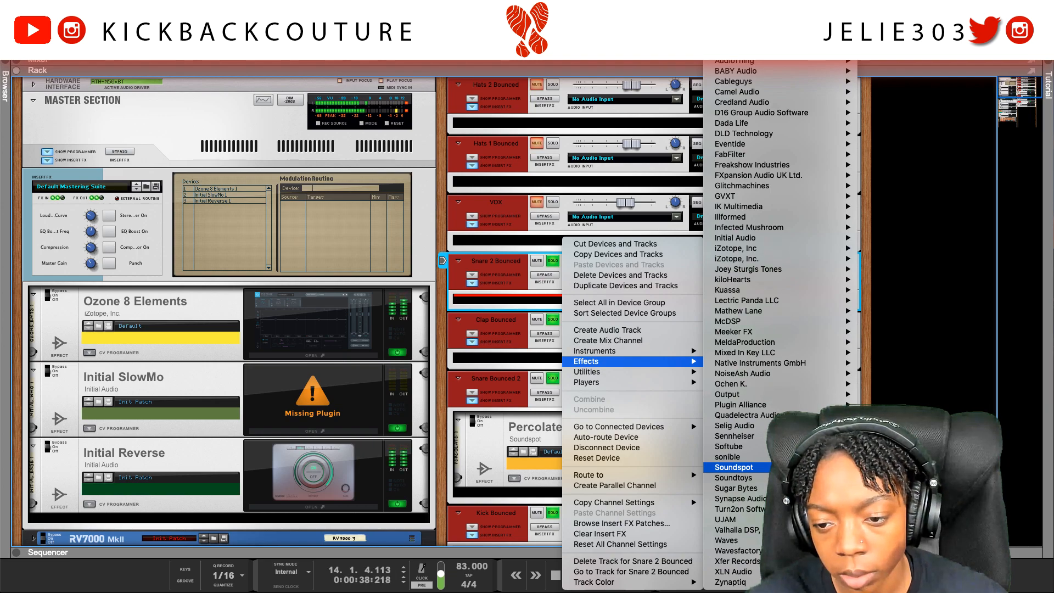
{"action": "left_click", "coordinate": [889, 467]}
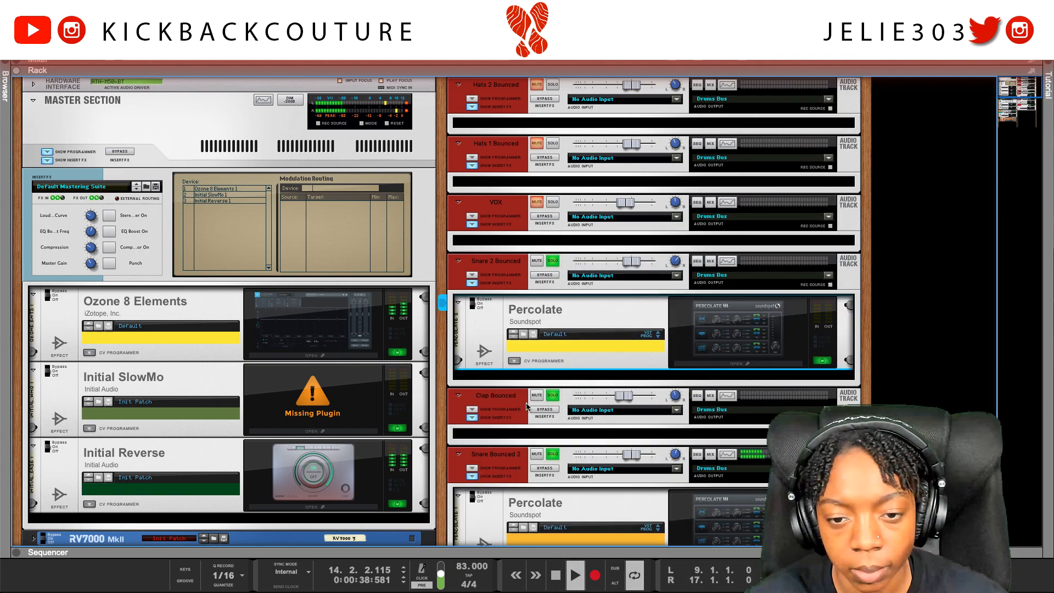
- In Snare 2 Bounced's Percolate, switch off the cymbal and percussion-bar bands and set the drum band's gain to +12 dB
{"action": "left_click", "coordinate": [728, 366]}
{"action": "left_click_drag", "start_coordinate": [167, 41], "coordinate": [267, 256]}
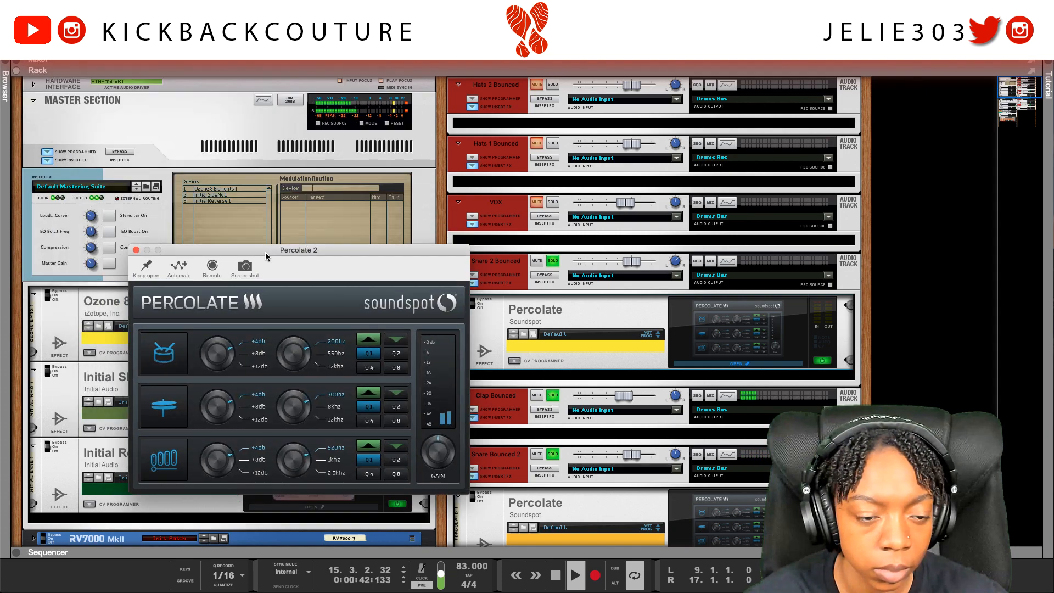
{"action": "left_click", "coordinate": [167, 443]}
{"action": "left_click", "coordinate": [165, 407]}
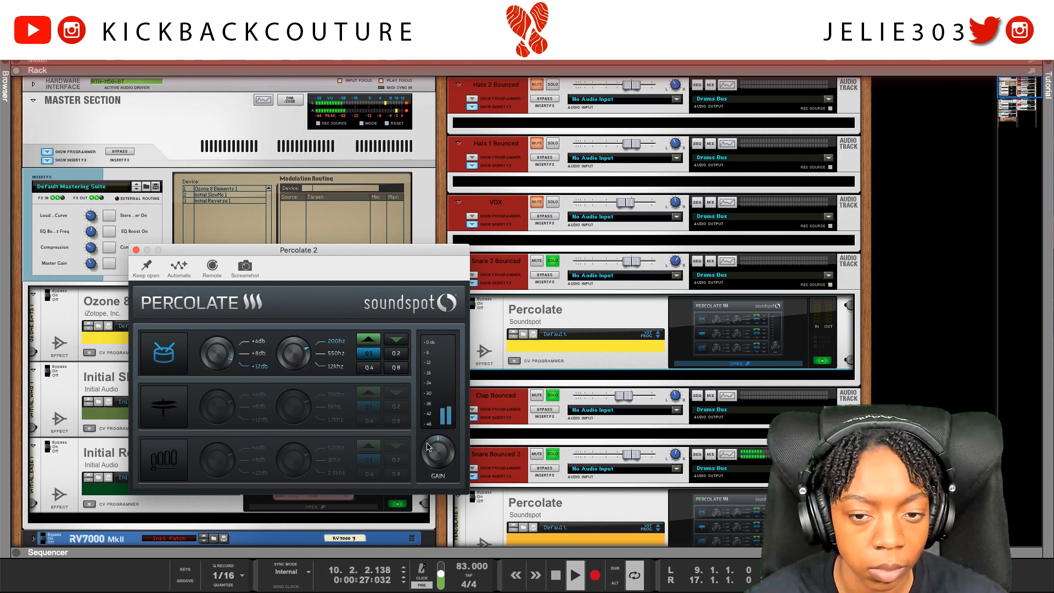
- Try other frequencies on Percolate's drum band, return it to 200 Hz, and close the plug-in window
{"action": "left_click", "coordinate": [302, 345]}
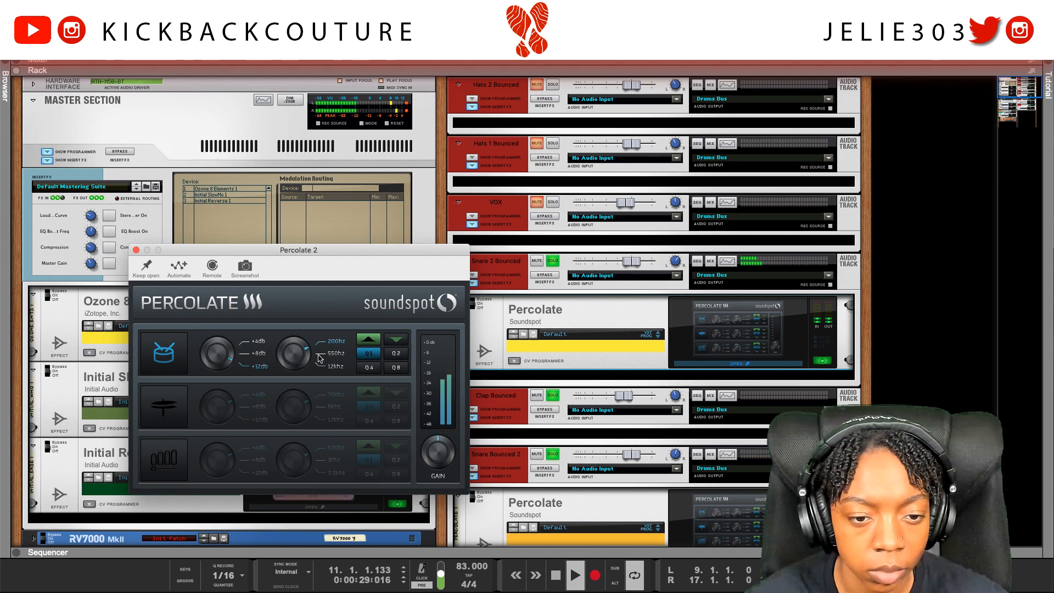
{"action": "left_click", "coordinate": [305, 355]}
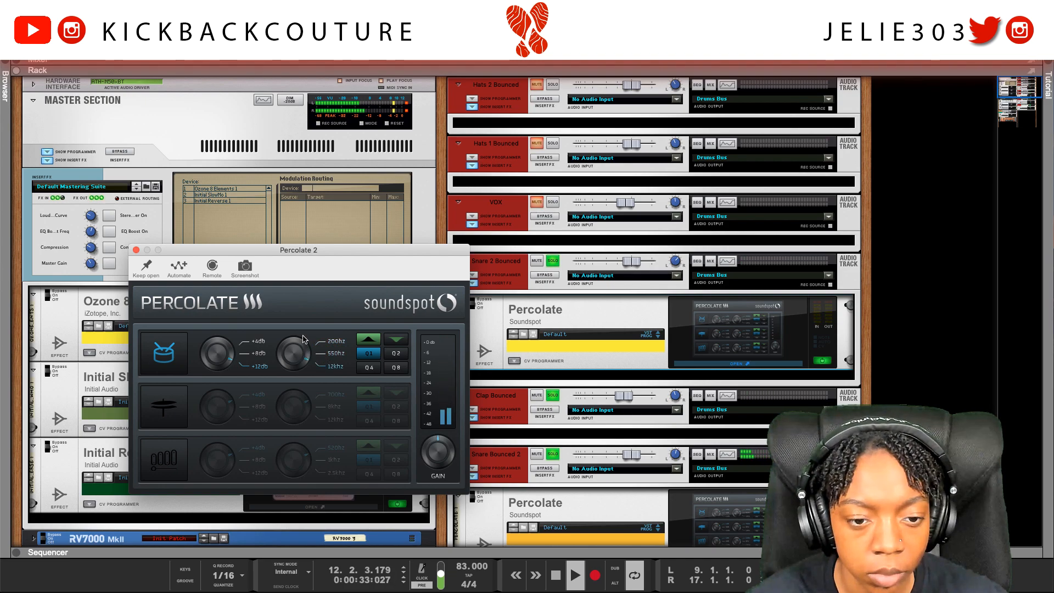
{"action": "left_click", "coordinate": [297, 350]}
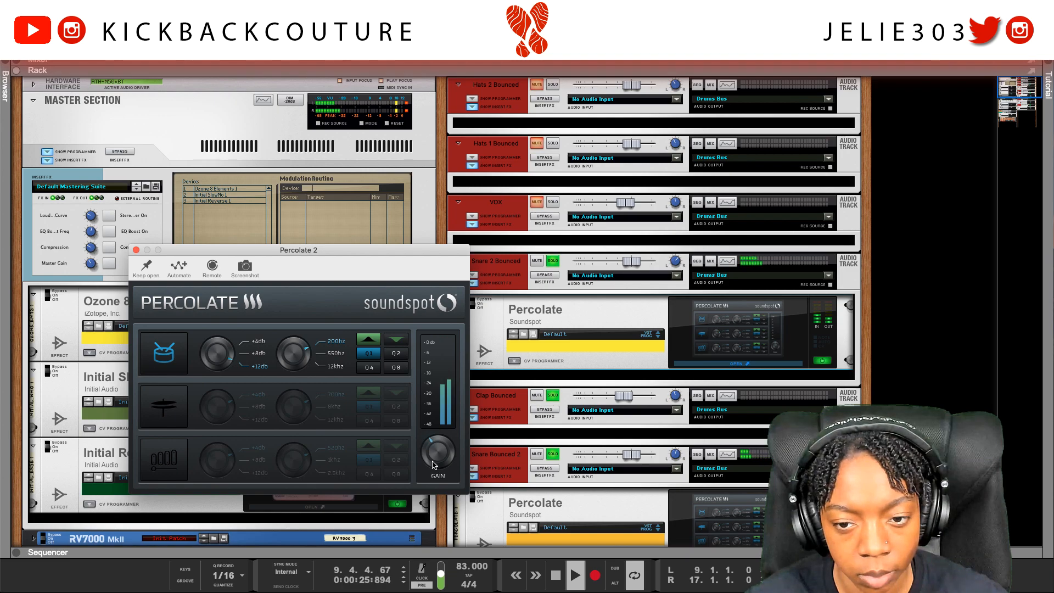
{"action": "left_click", "coordinate": [136, 251]}
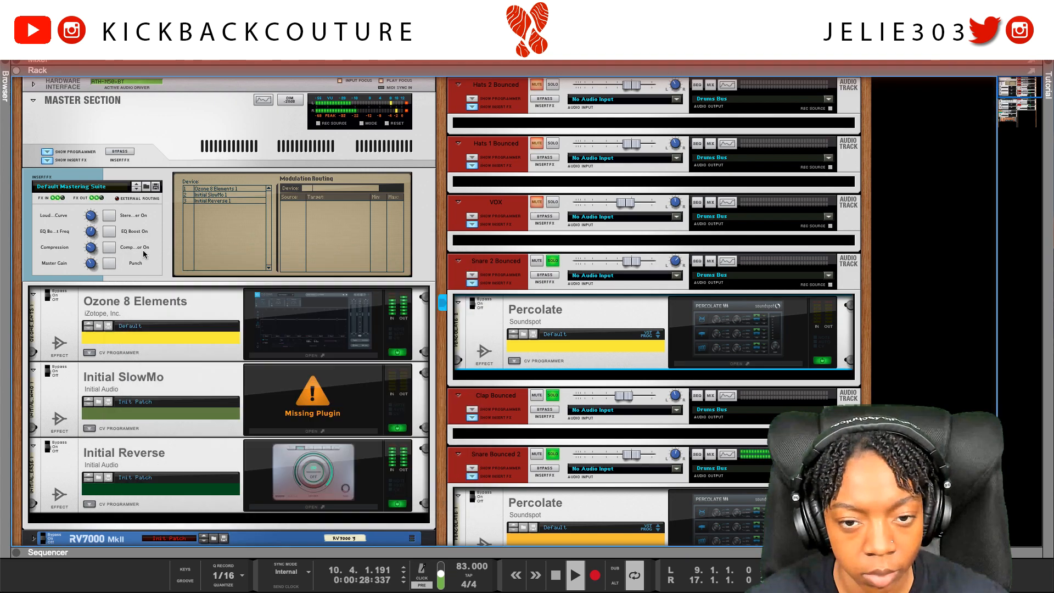
- Solo the VOX track and insert Soundtoys' EchoBoy effect on it
{"action": "left_click", "coordinate": [553, 203]}
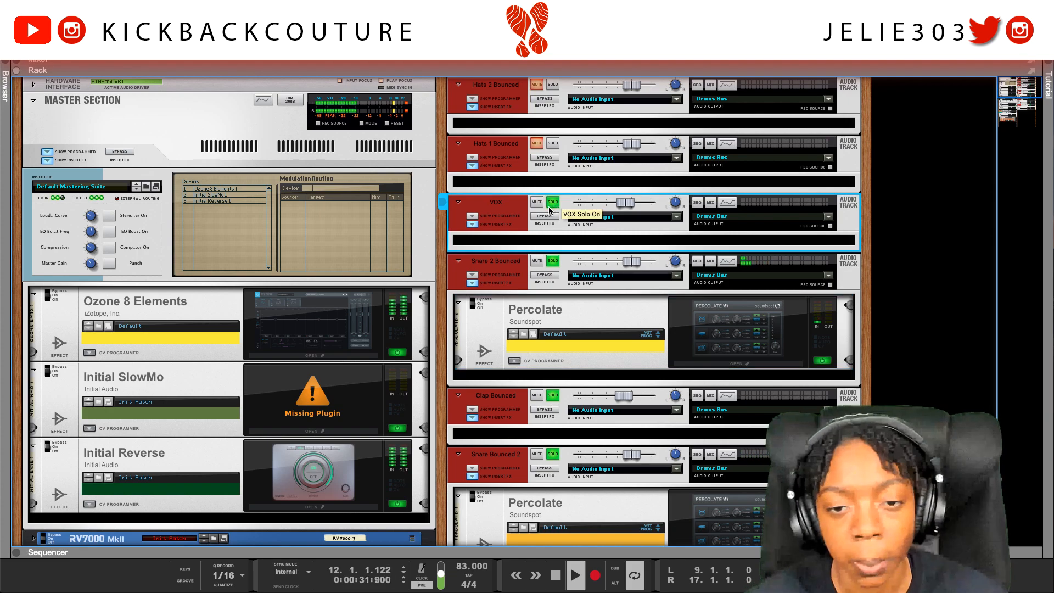
{"action": "right_click", "coordinate": [509, 244]}
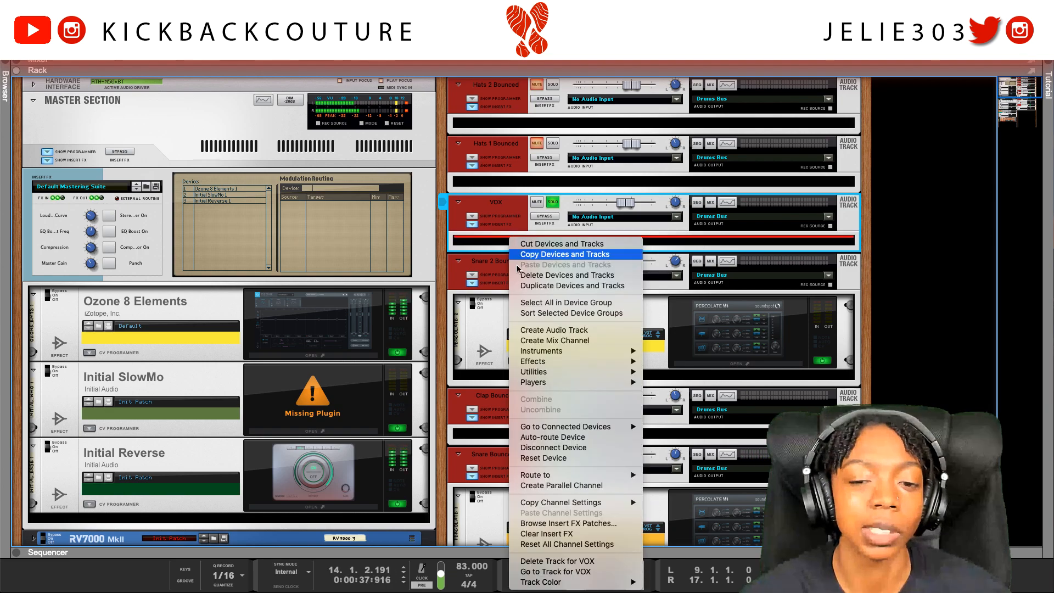
{"action": "mouse_move", "coordinate": [530, 364]}
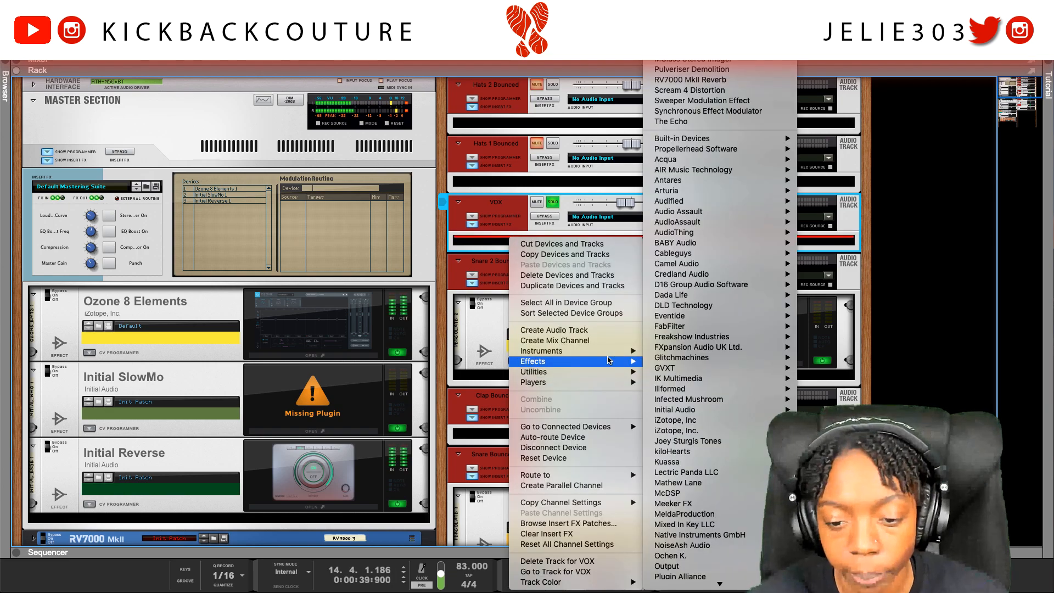
{"action": "scroll", "coordinate": [691, 434], "scroll_direction": "down", "scroll_amount": 5}
{"action": "mouse_move", "coordinate": [707, 477]}
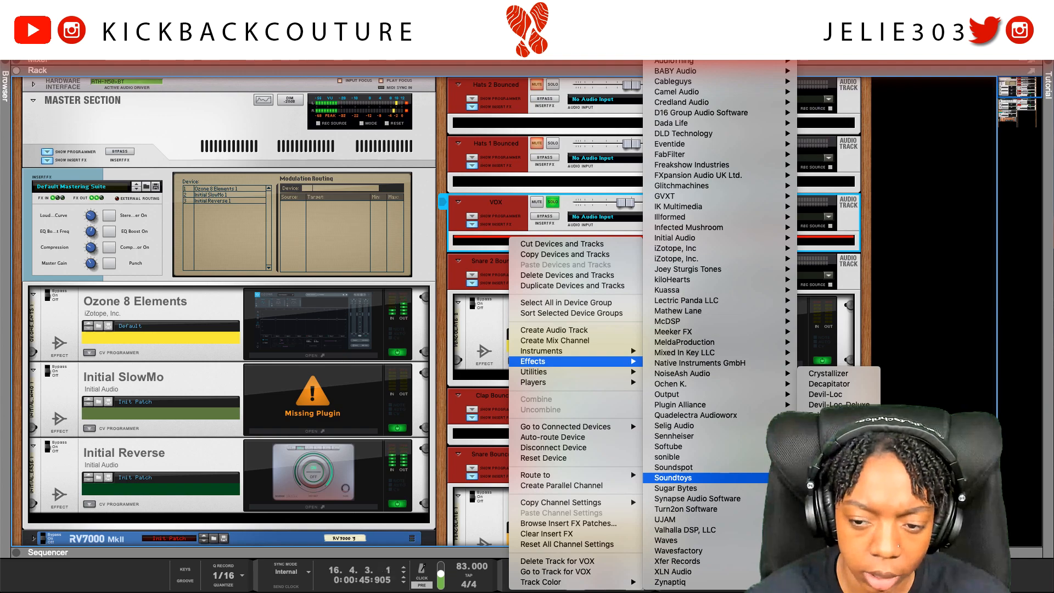
{"action": "left_click", "coordinate": [831, 477]}
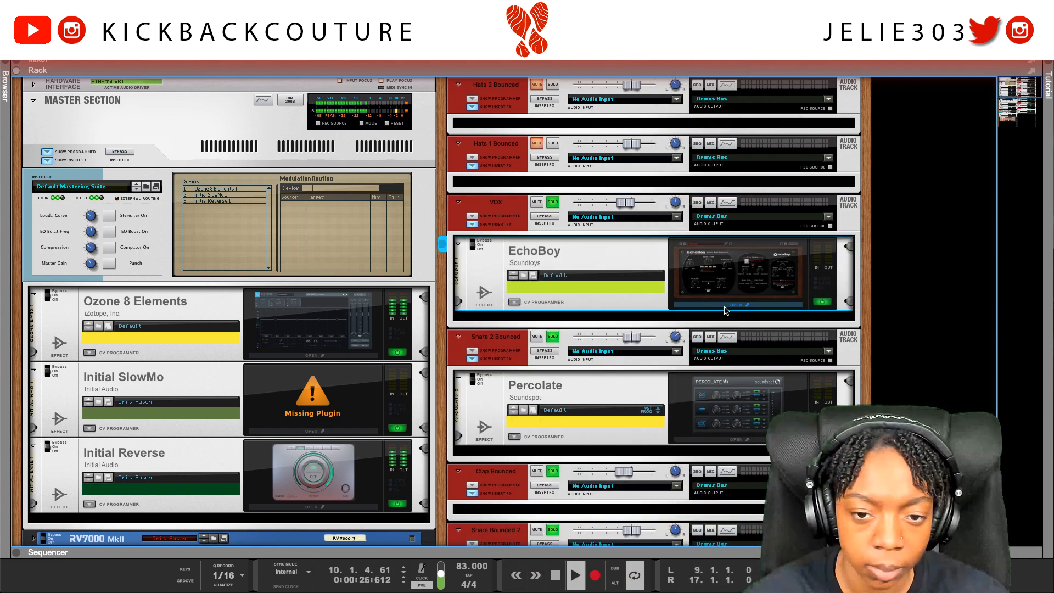
- Load the Living Room preset from EchoBoy's Reverbs & Spaces folder on the VOX track and close the plug-in window
{"action": "left_click_drag", "start_coordinate": [251, 36], "coordinate": [269, 243]}
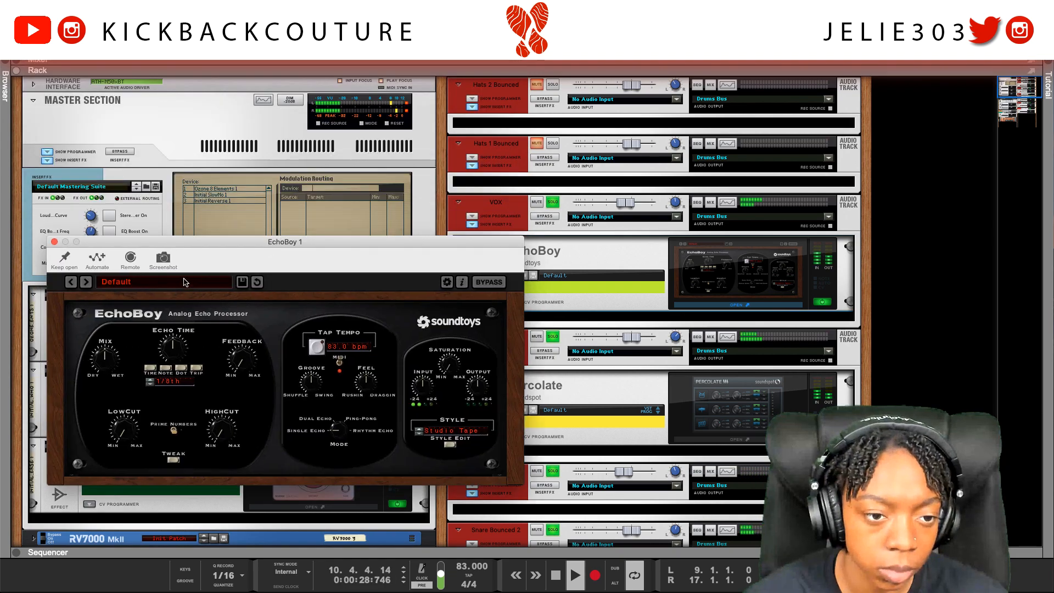
{"action": "left_click", "coordinate": [159, 282]}
{"action": "mouse_move", "coordinate": [167, 329]}
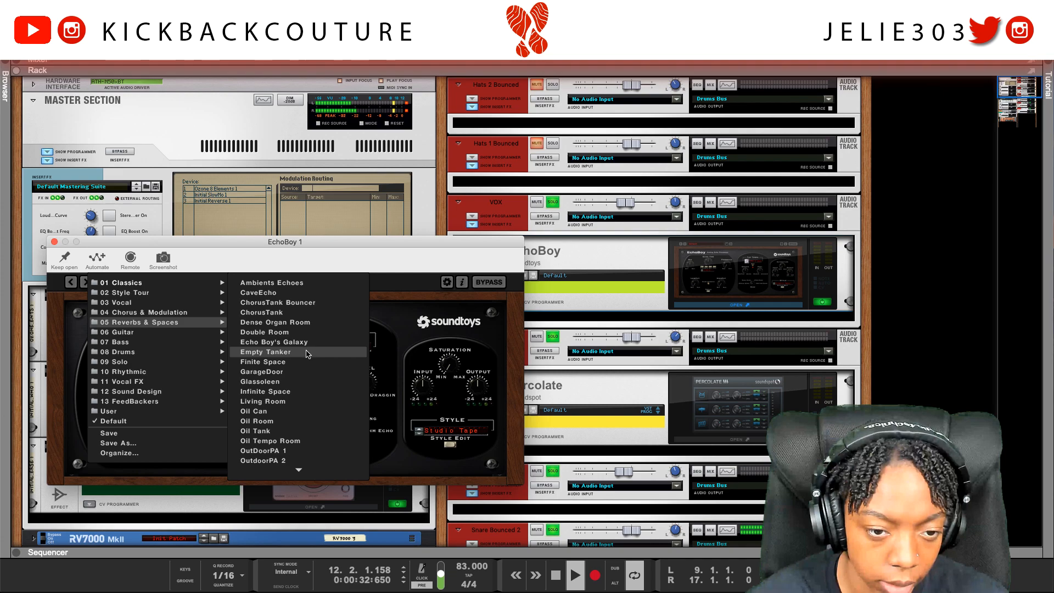
{"action": "left_click", "coordinate": [284, 402]}
{"action": "left_click_drag", "start_coordinate": [374, 239], "coordinate": [401, 259]}
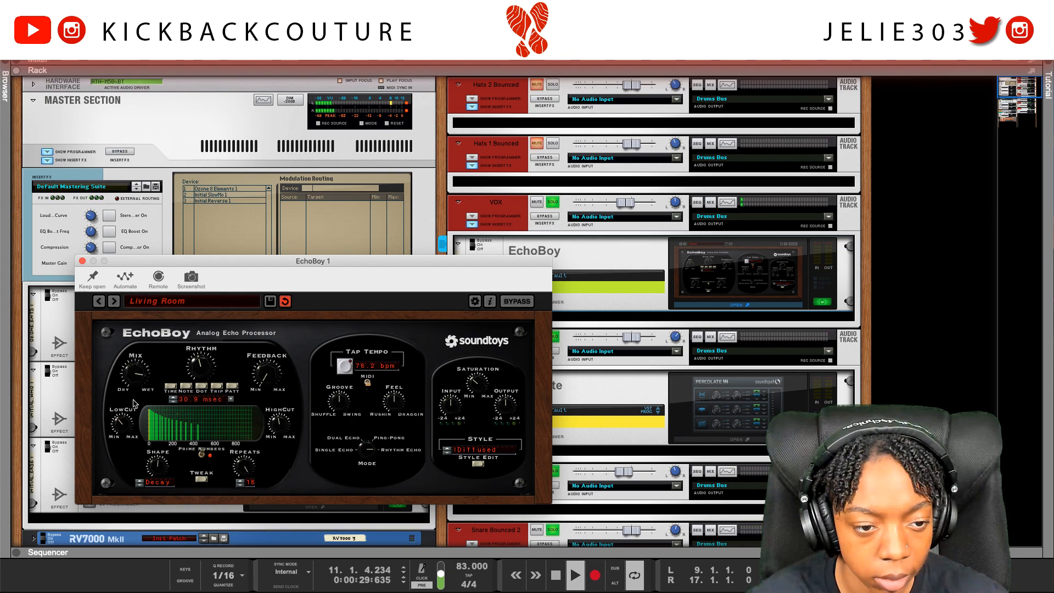
{"action": "left_click", "coordinate": [82, 260]}
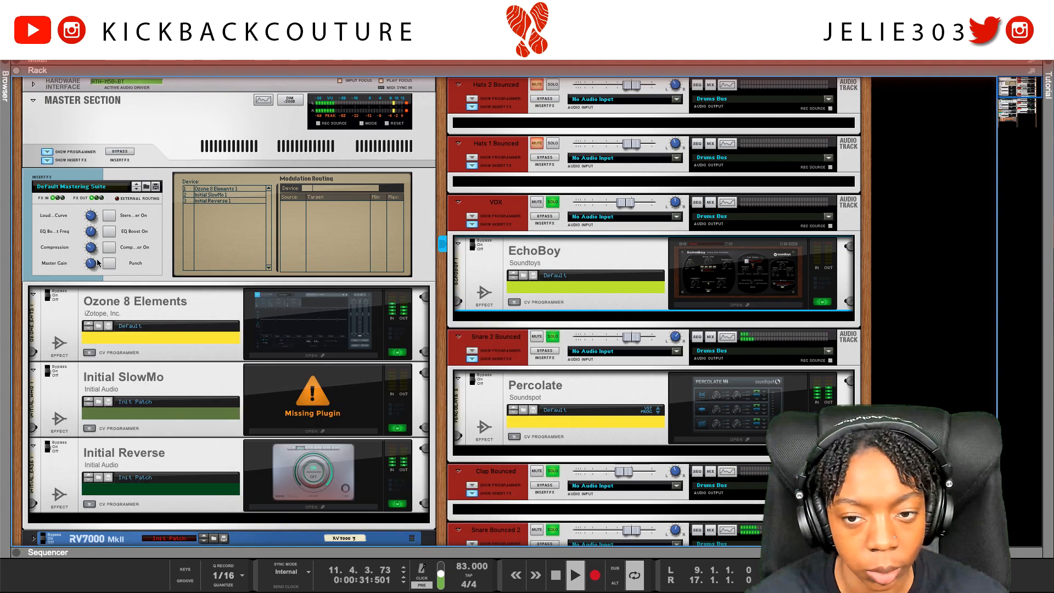
{"action": "key", "text": "space"}
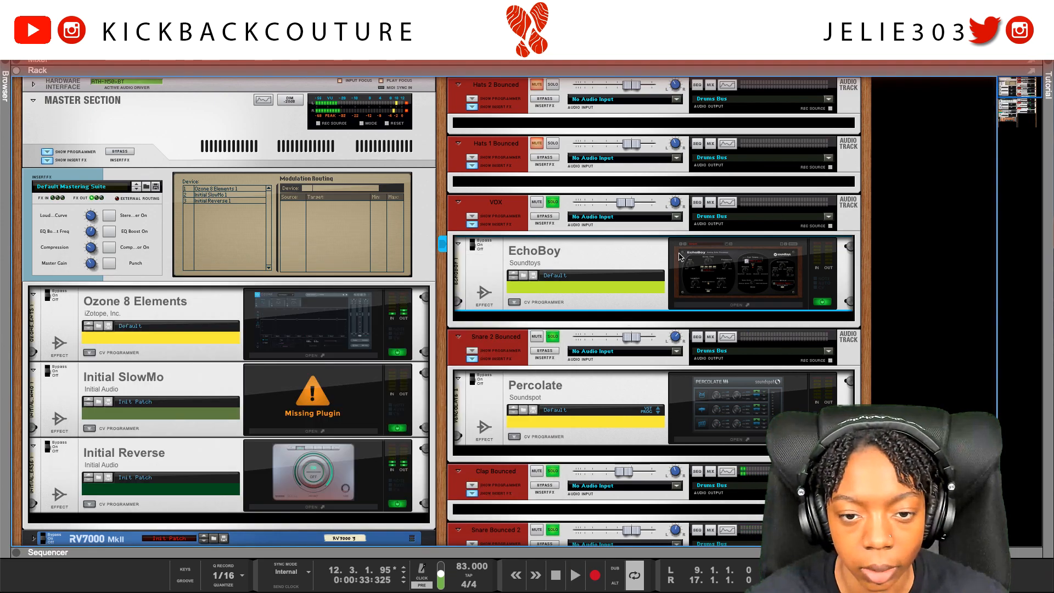
{"action": "left_click", "coordinate": [675, 202], "text": "alt"}
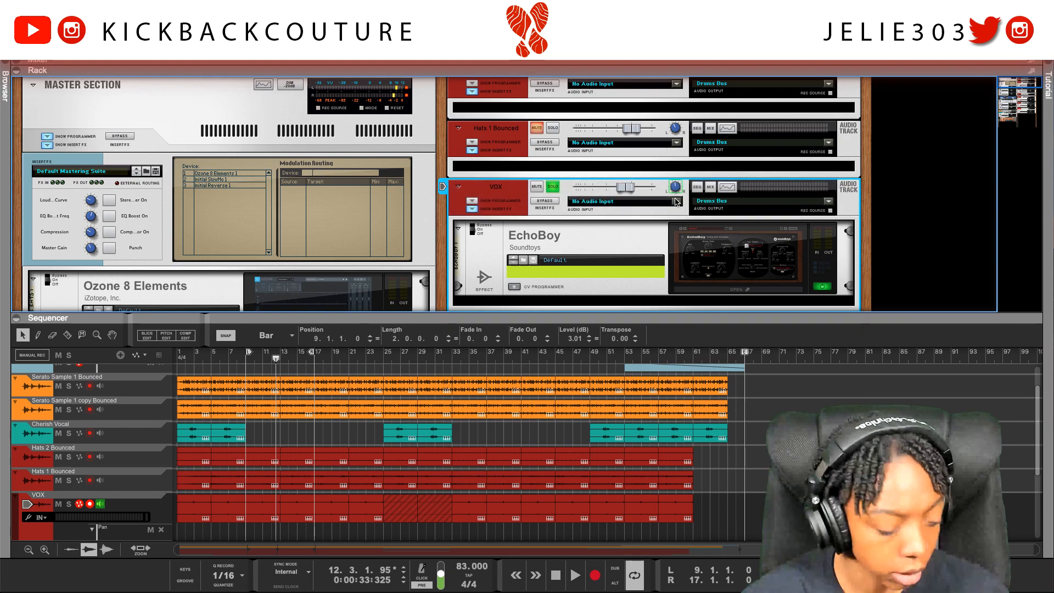
{"action": "key", "text": "super+z"}
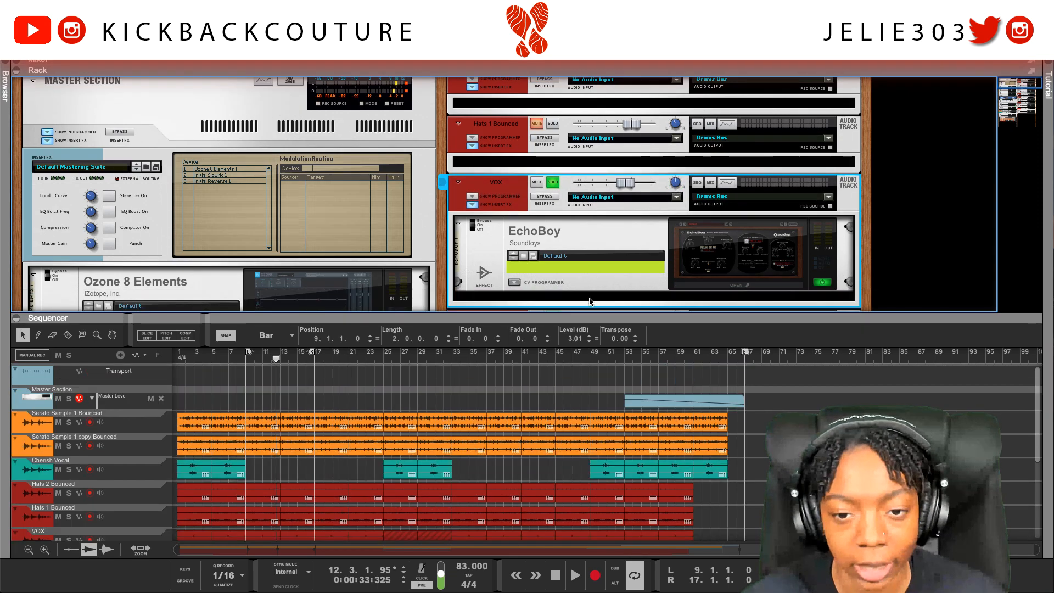
- Insert Cableguys' PanCake2 effect below EchoBoy on the VOX track
{"action": "right_click", "coordinate": [592, 301]}
{"action": "mouse_move", "coordinate": [614, 362]}
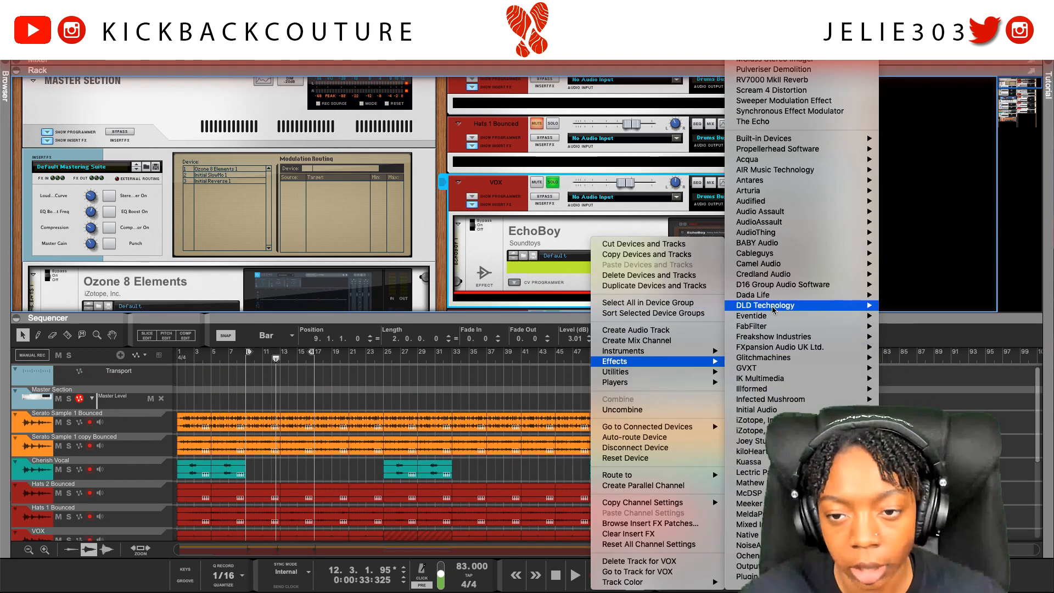
{"action": "mouse_move", "coordinate": [783, 254]}
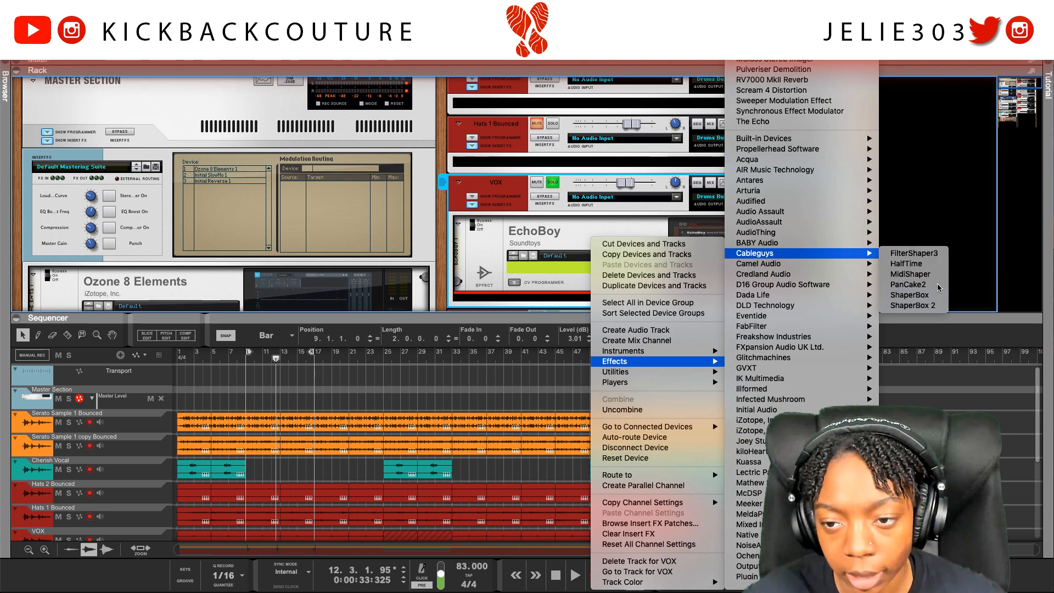
{"action": "left_click", "coordinate": [908, 284]}
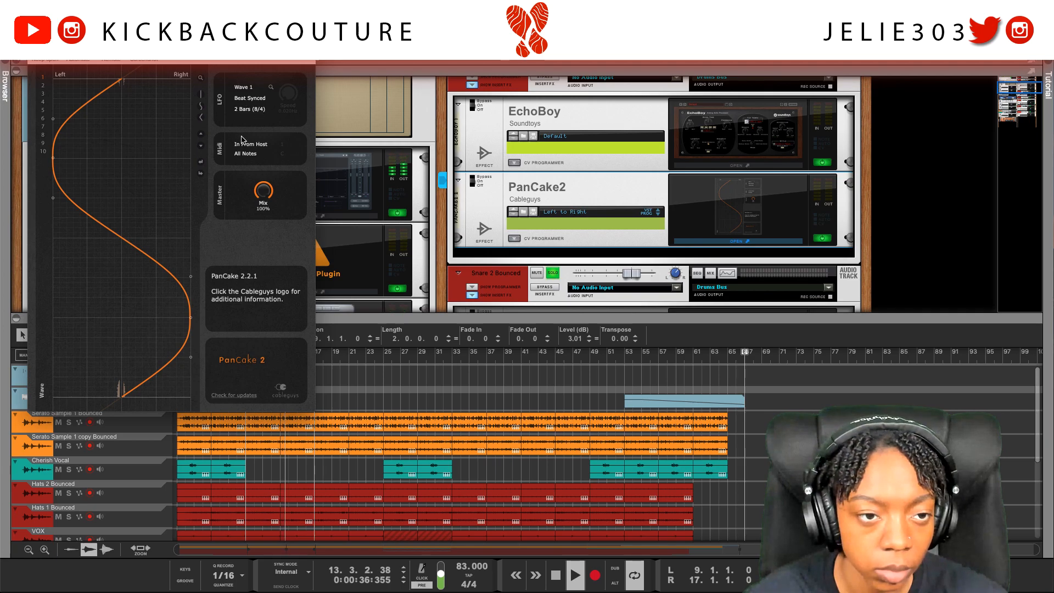
- Set the LFO rate of the VOX track's PanCake2 to 8 Bars and close the plug-in window
{"action": "left_click", "coordinate": [241, 109]}
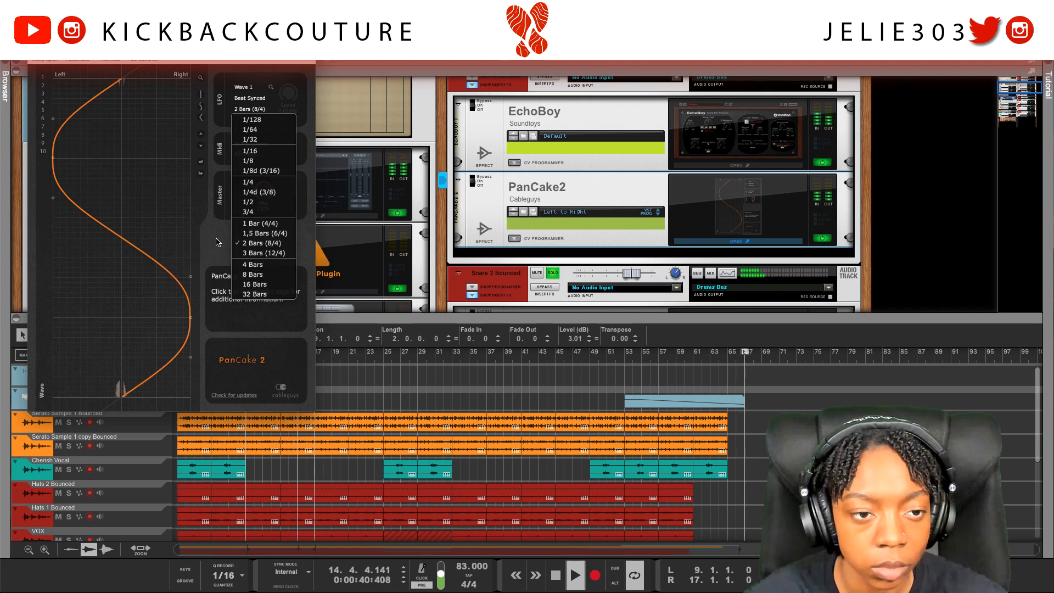
{"action": "left_click", "coordinate": [262, 266]}
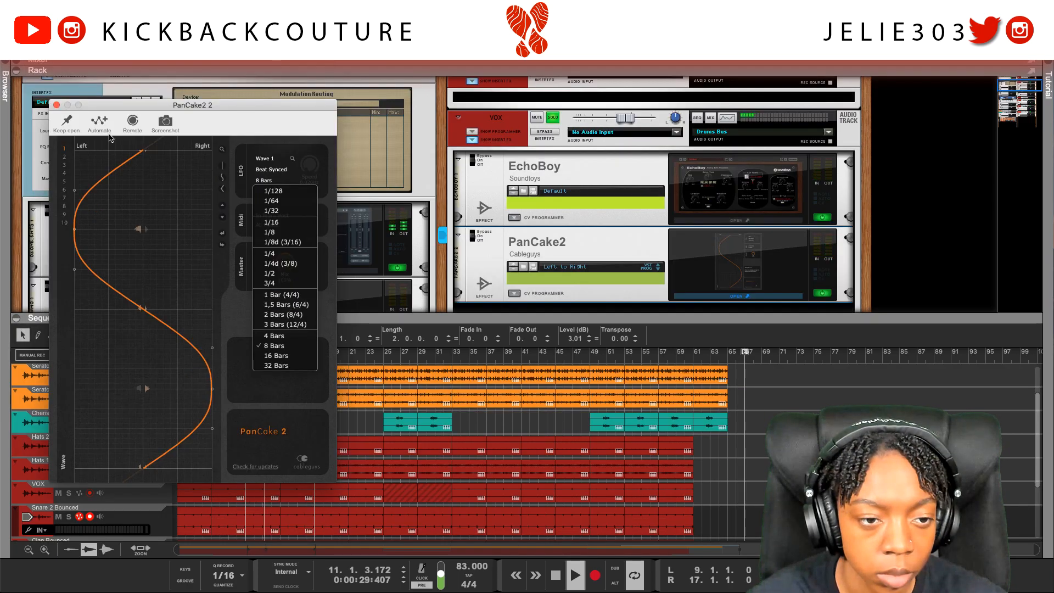
{"action": "left_click", "coordinate": [57, 105]}
- Reopen the VOX track's EchoBoy to check its settings, and close its window
{"action": "scroll", "coordinate": [603, 216], "scroll_direction": "up", "scroll_amount": 2}
{"action": "scroll", "coordinate": [602, 215], "scroll_direction": "up", "scroll_amount": 3}
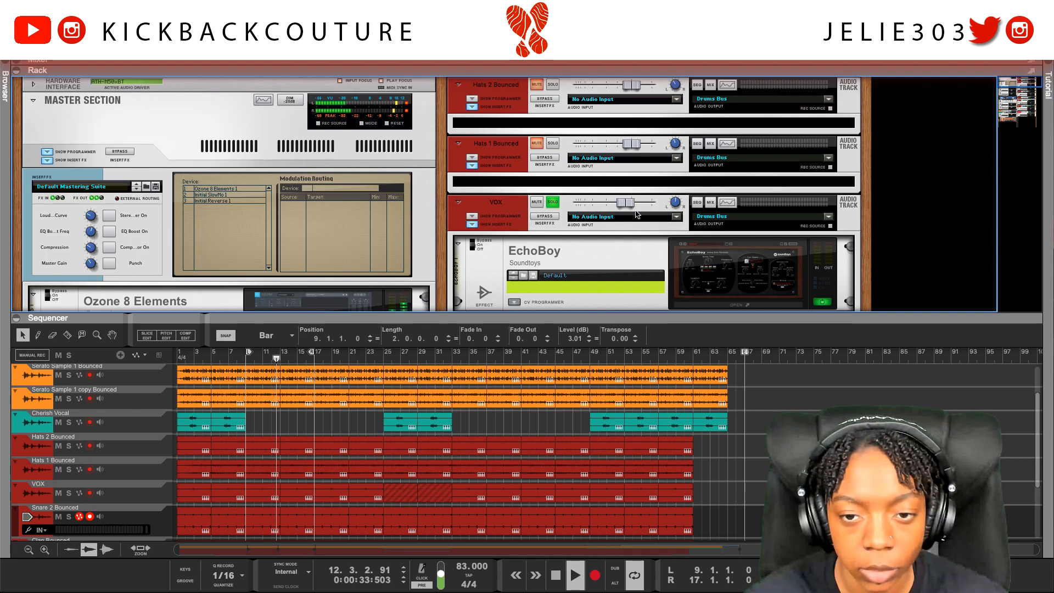
{"action": "scroll", "coordinate": [638, 259], "scroll_direction": "down", "scroll_amount": 4}
{"action": "left_click", "coordinate": [738, 213]}
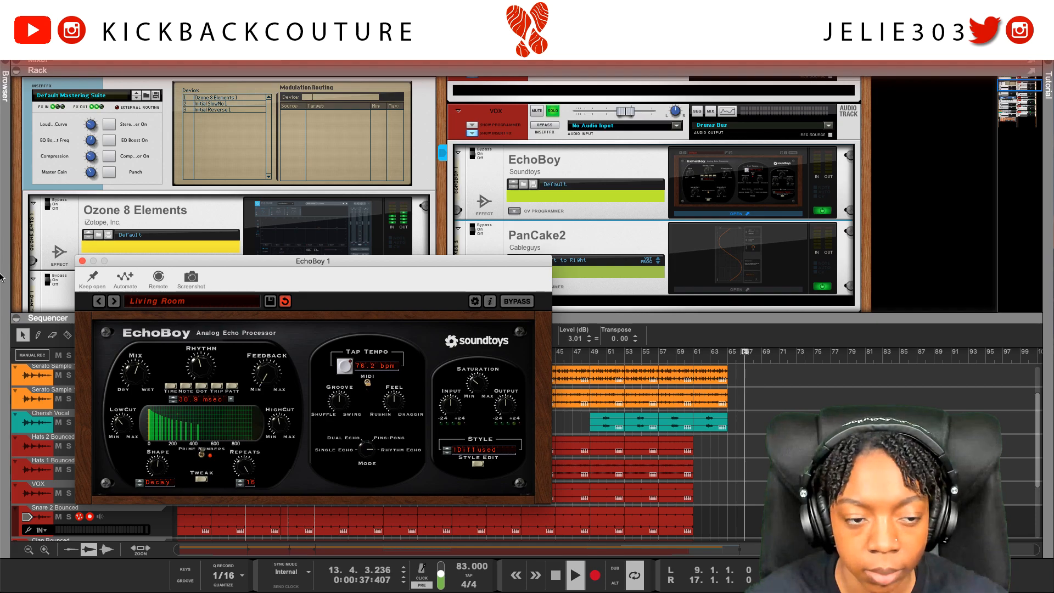
{"action": "left_click", "coordinate": [83, 261]}
- Lower the VOX track's level slightly and replay the loop from its start
{"action": "left_click_drag", "start_coordinate": [625, 110], "coordinate": [621, 110]}
{"action": "key", "text": "shift+Return"}
{"action": "key", "text": "space"}
- Solo the Hats 1 Bounced and Hats 2 Bounced tracks and lower both of their levels
{"action": "scroll", "coordinate": [537, 172], "scroll_direction": "up", "scroll_amount": 5}
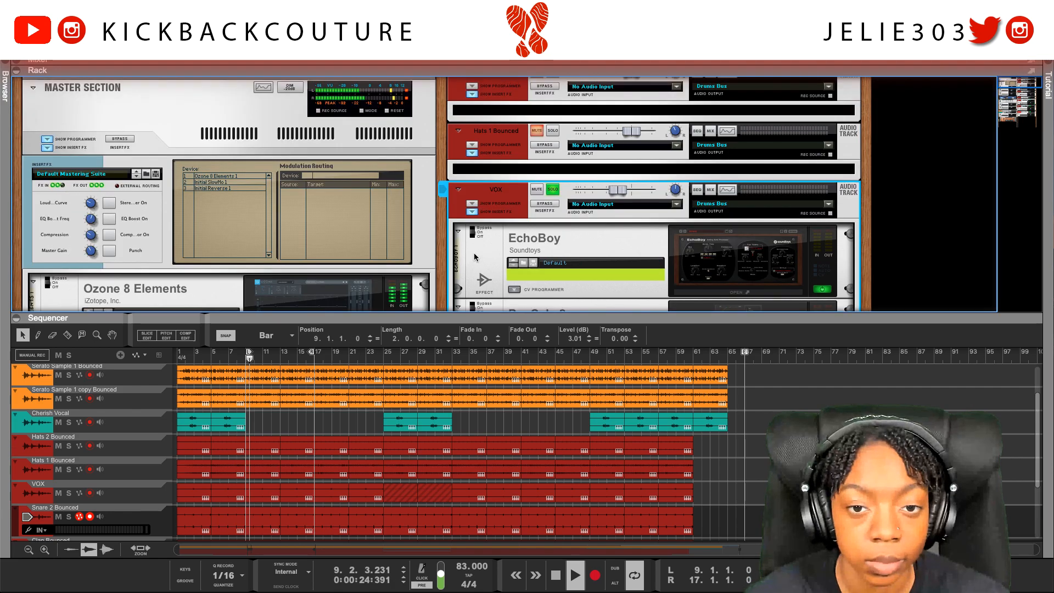
{"action": "left_click", "coordinate": [552, 144]}
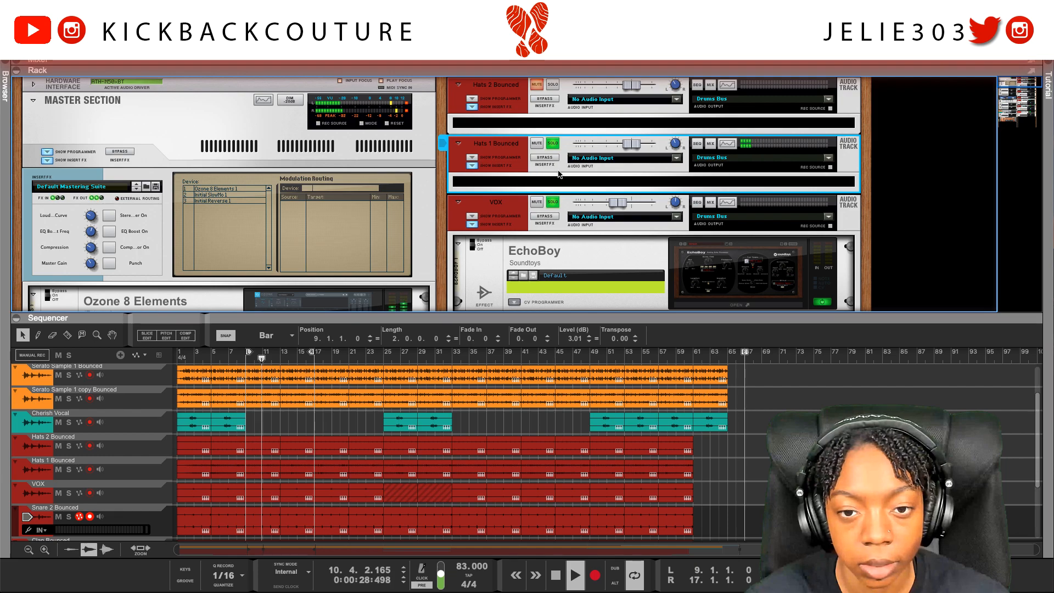
{"action": "left_click_drag", "start_coordinate": [634, 143], "coordinate": [629, 144]}
{"action": "left_click", "coordinate": [553, 85]}
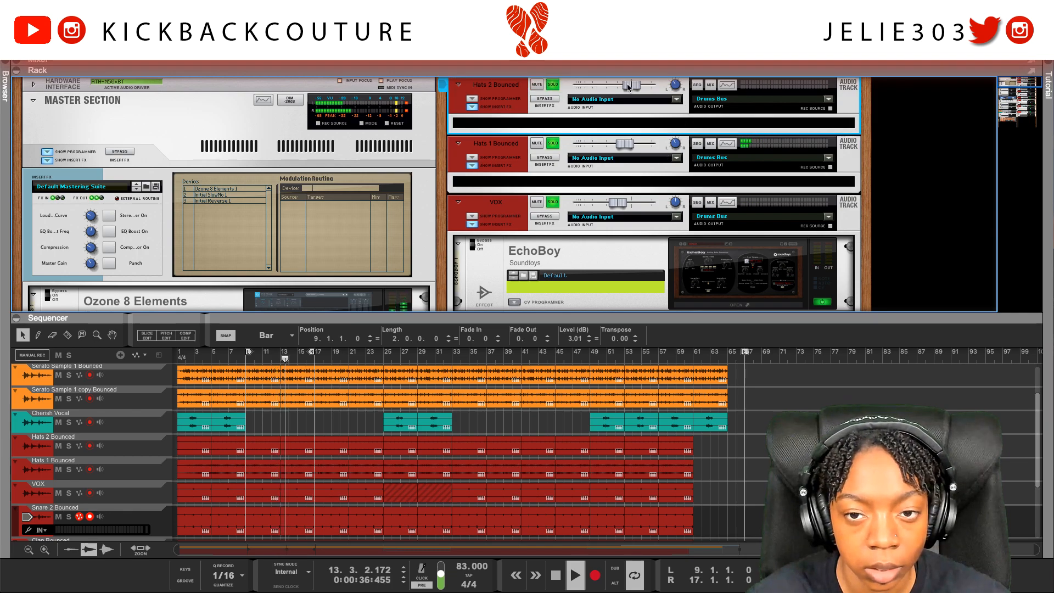
{"action": "left_click_drag", "start_coordinate": [629, 86], "coordinate": [618, 86]}
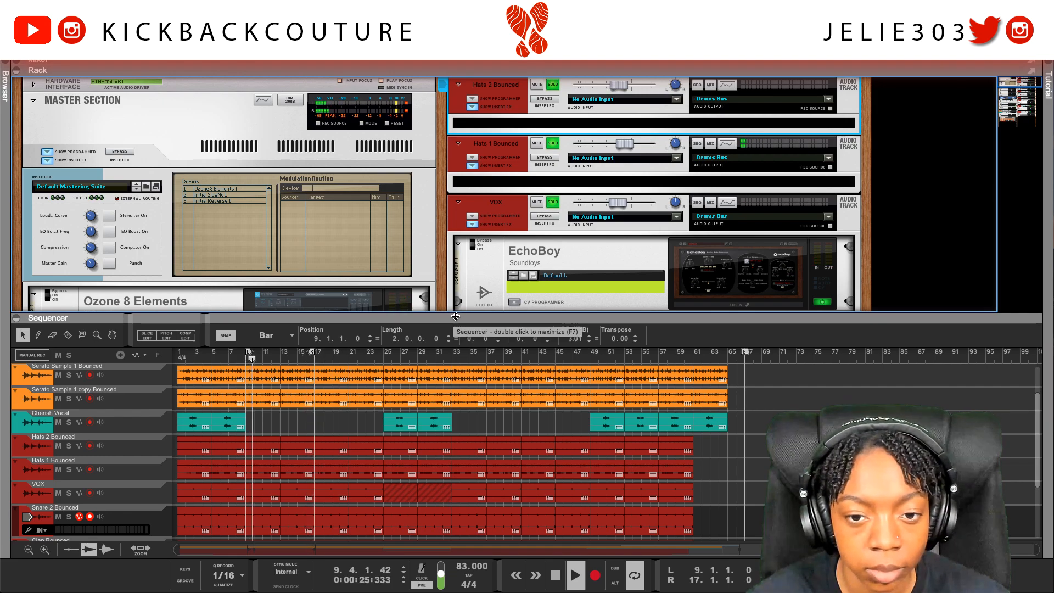
- Insert Cableguys' PanCake2 effect on the Hats 1 Bounced track
{"action": "left_click", "coordinate": [535, 185]}
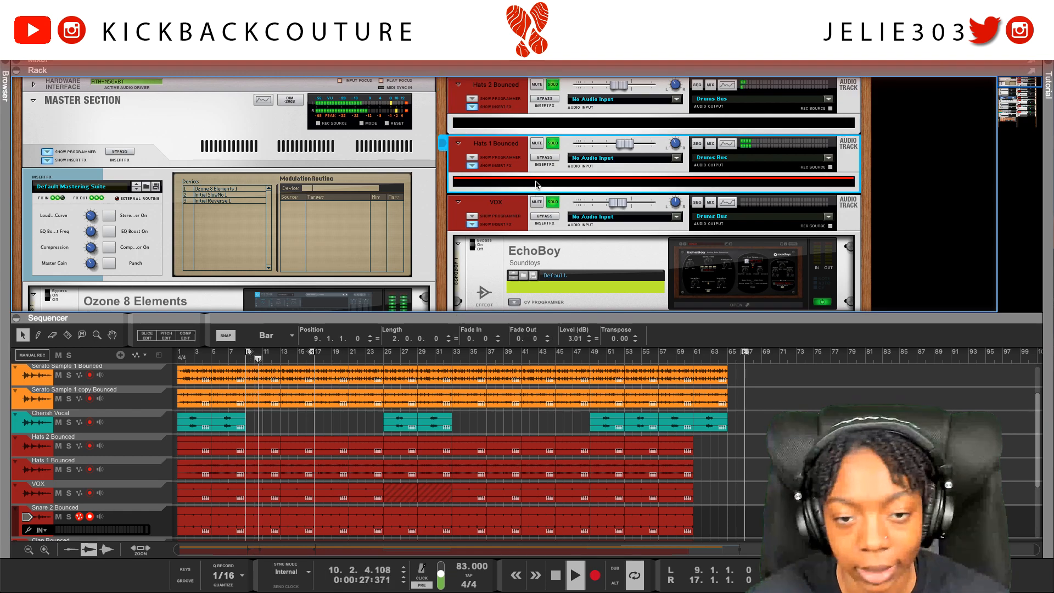
{"action": "right_click", "coordinate": [535, 182]}
{"action": "mouse_move", "coordinate": [582, 305]}
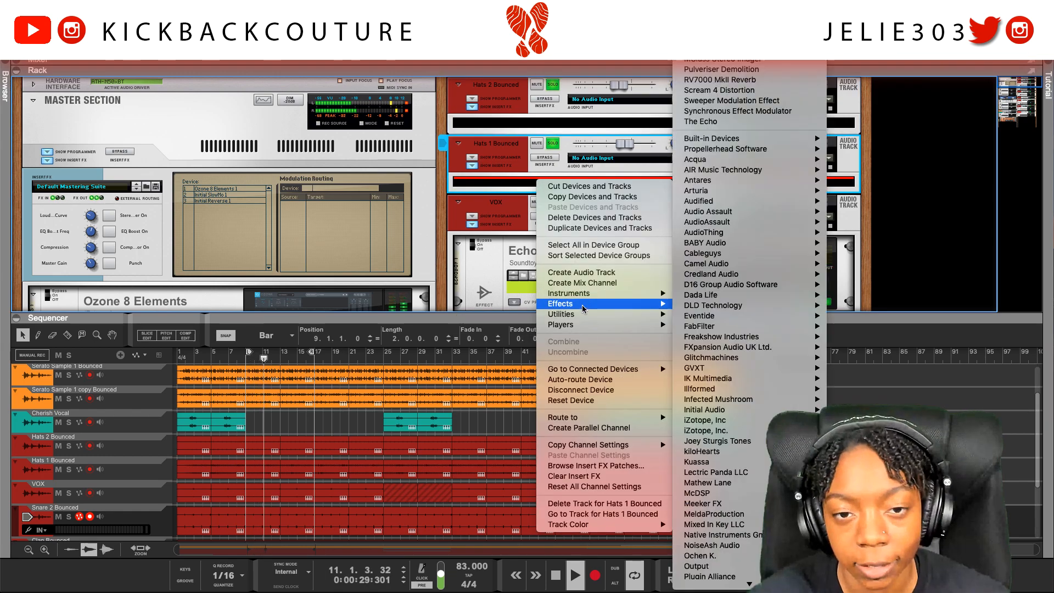
{"action": "mouse_move", "coordinate": [790, 253]}
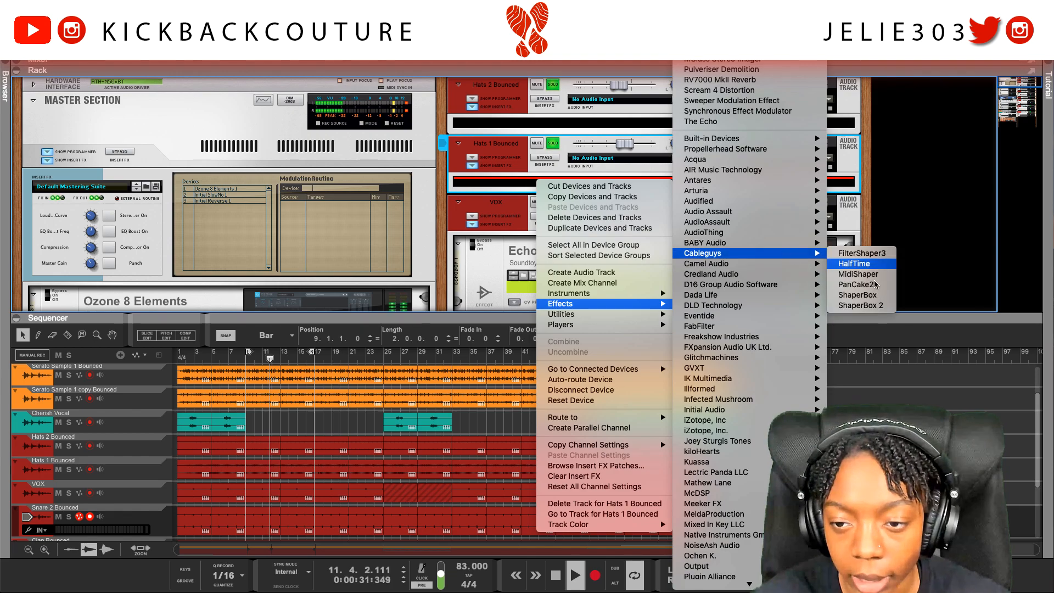
{"action": "left_click", "coordinate": [854, 273]}
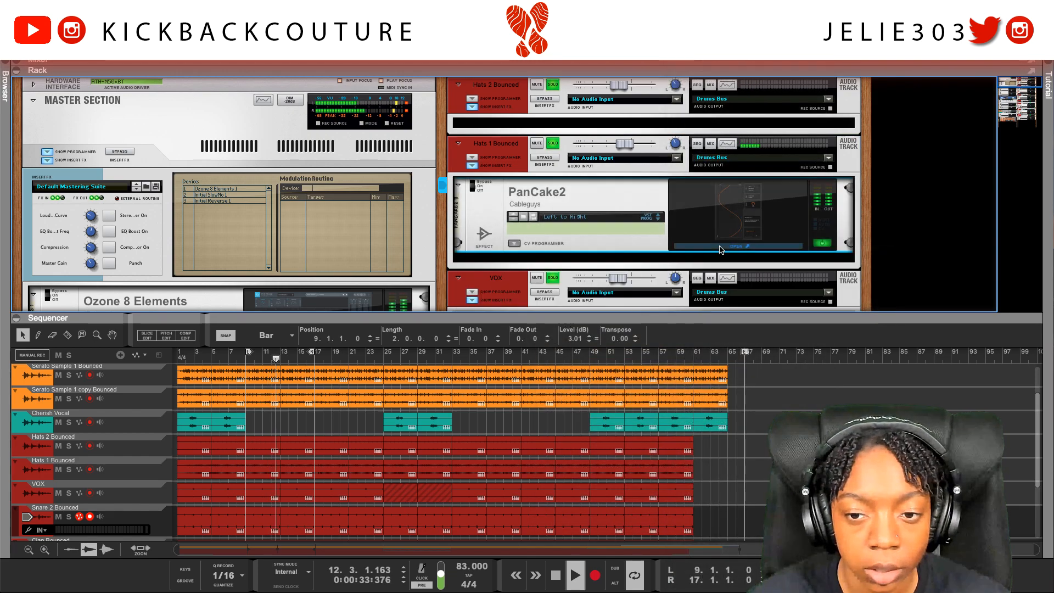
- In Hats 1 Bounced's PanCake2, try LFO rates of 1 Bar and 1/2, set the rate to 1/4, and reduce the Mix
{"action": "left_click", "coordinate": [250, 109]}
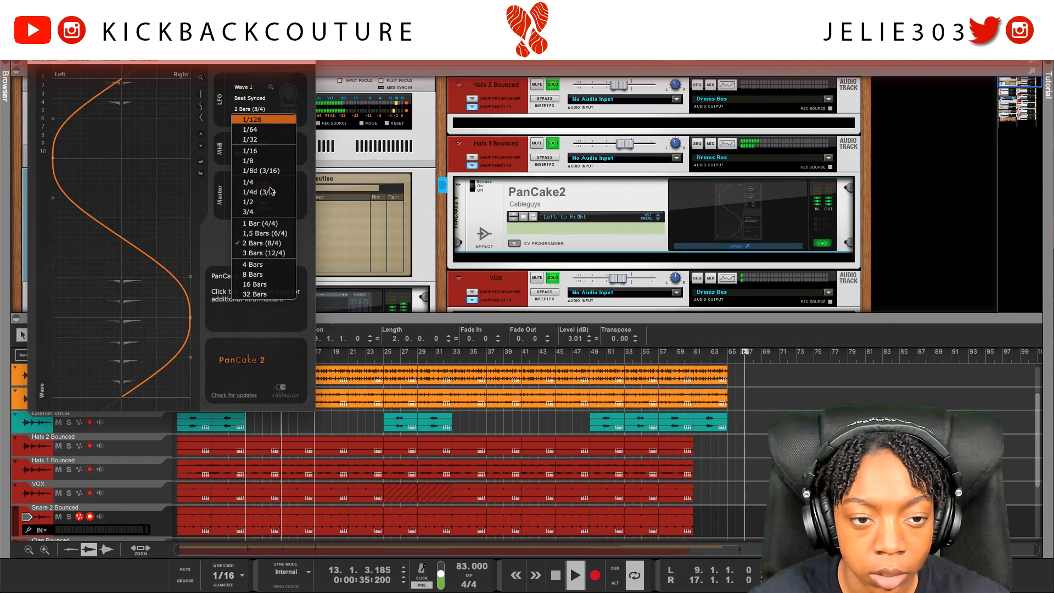
{"action": "left_click", "coordinate": [271, 222]}
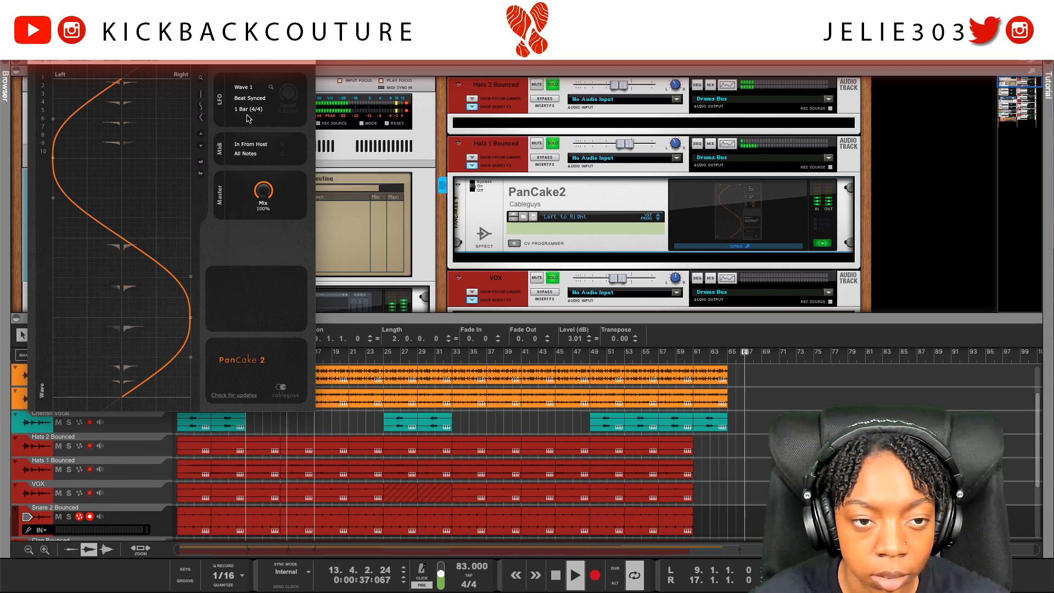
{"action": "left_click", "coordinate": [250, 116]}
{"action": "left_click", "coordinate": [261, 202]}
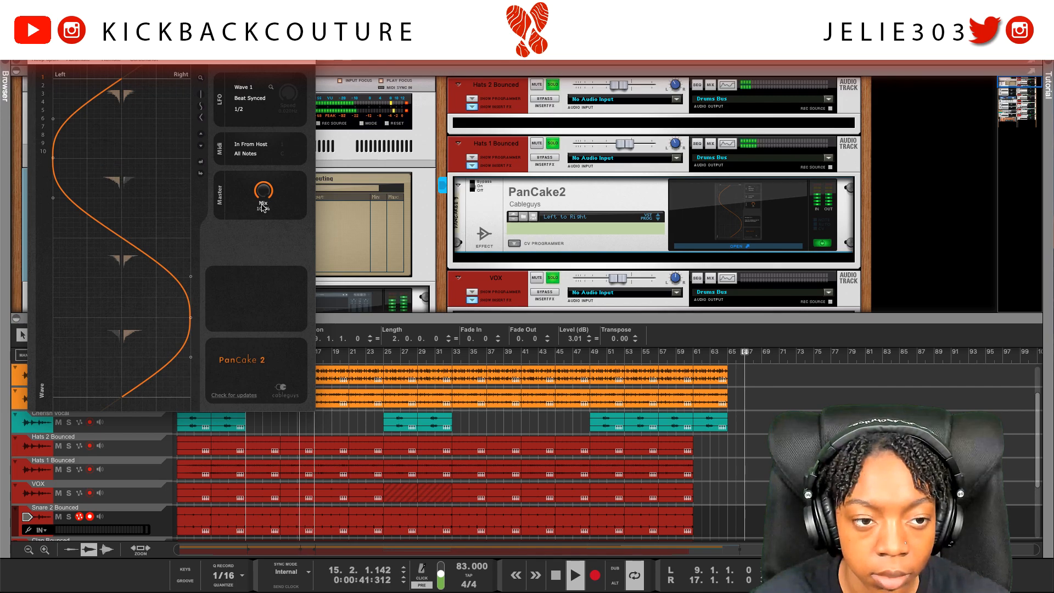
{"action": "left_click", "coordinate": [247, 109]}
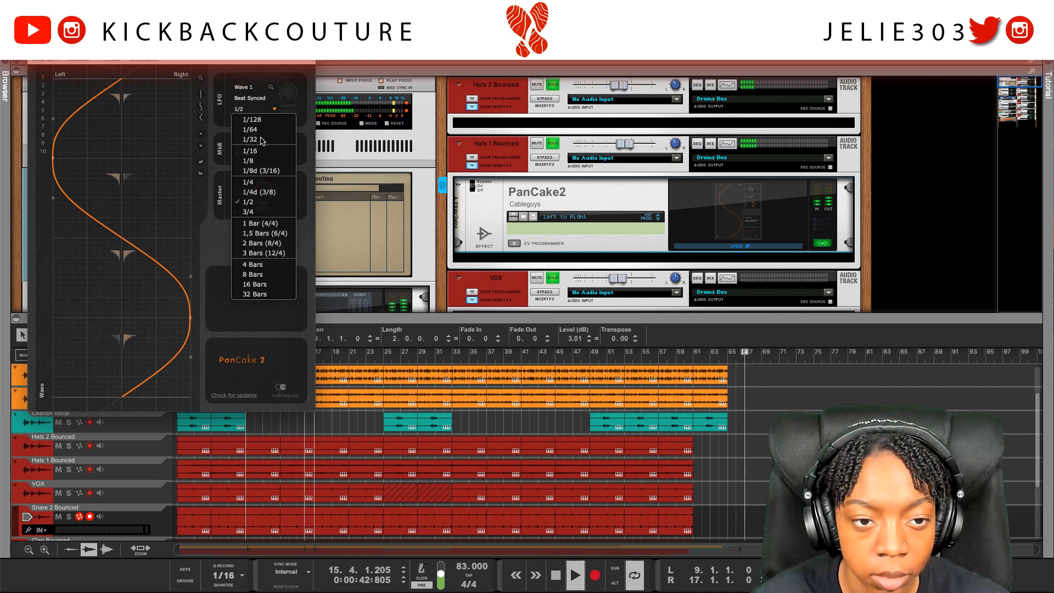
{"action": "left_click", "coordinate": [273, 186]}
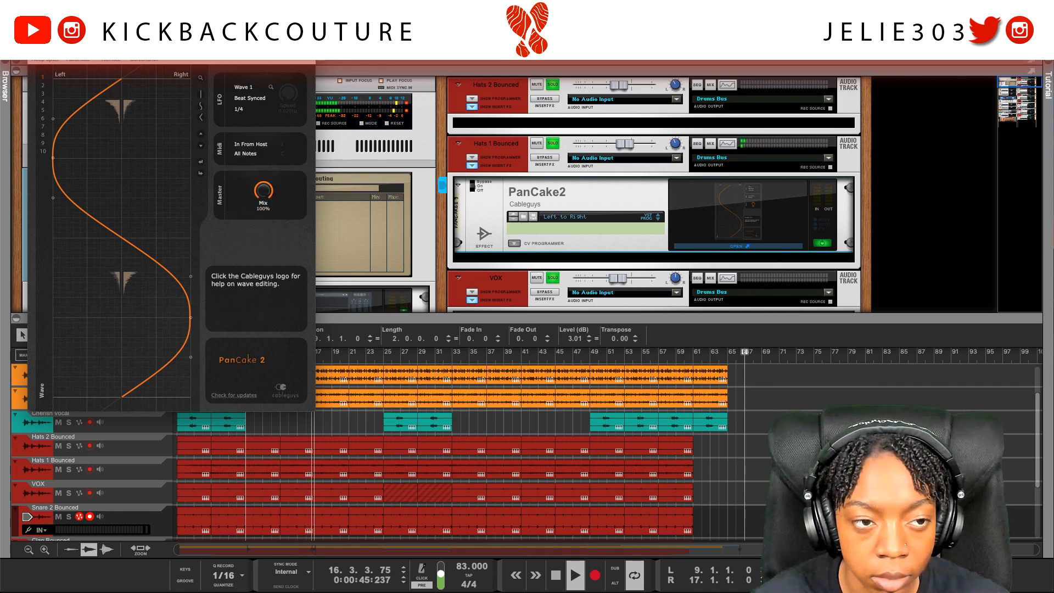
{"action": "left_click_drag", "start_coordinate": [263, 190], "coordinate": [263, 207]}
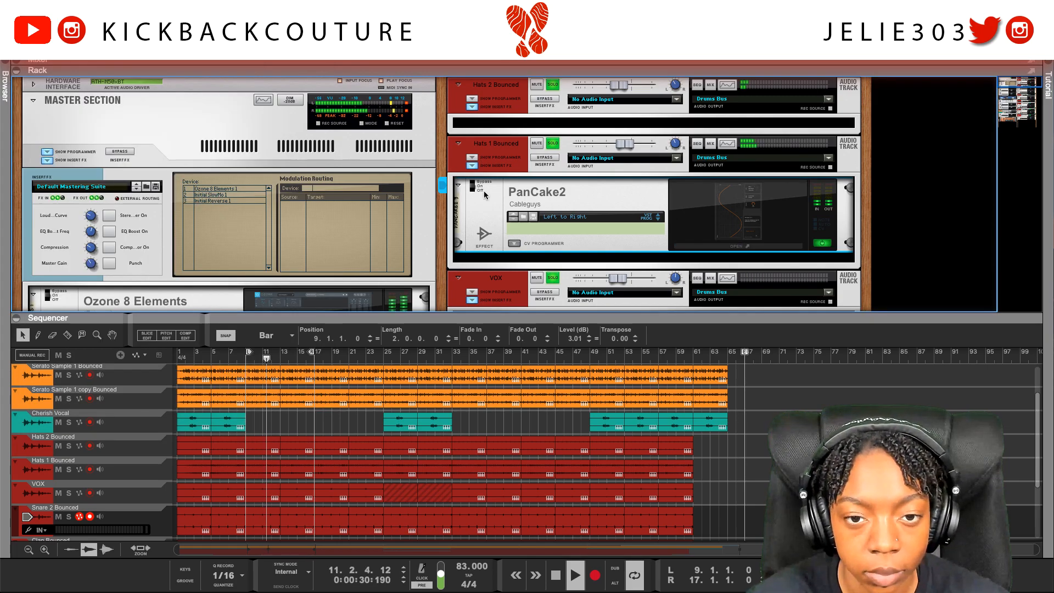
- Hide the insert effects of the Hats 1 Bounced, VOX and Snare 2 Bounced tracks in the rack
{"action": "left_click", "coordinate": [472, 166]}
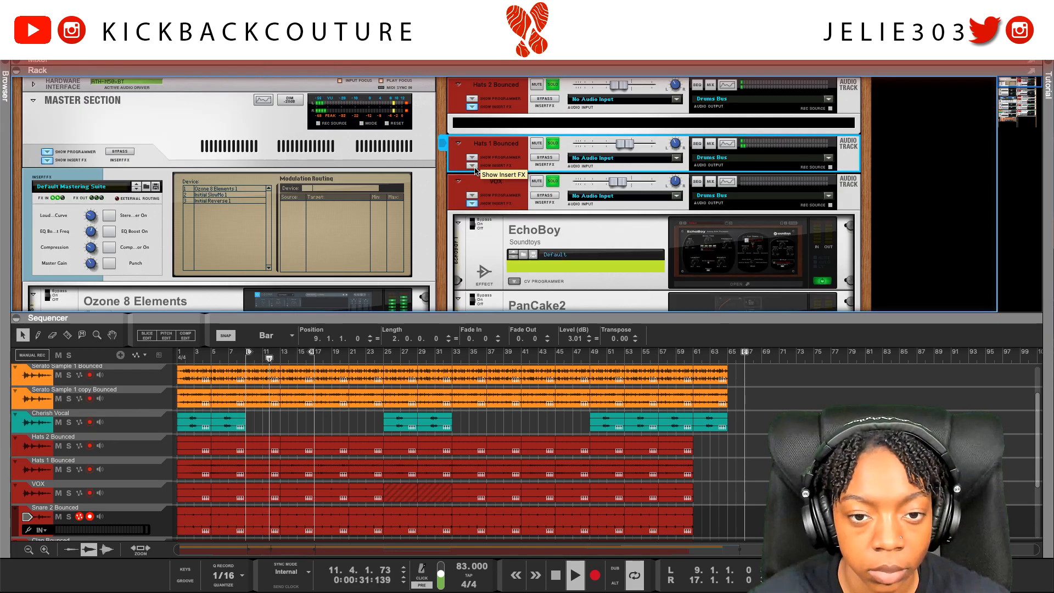
{"action": "left_click", "coordinate": [471, 204]}
{"action": "left_click", "coordinate": [471, 242]}
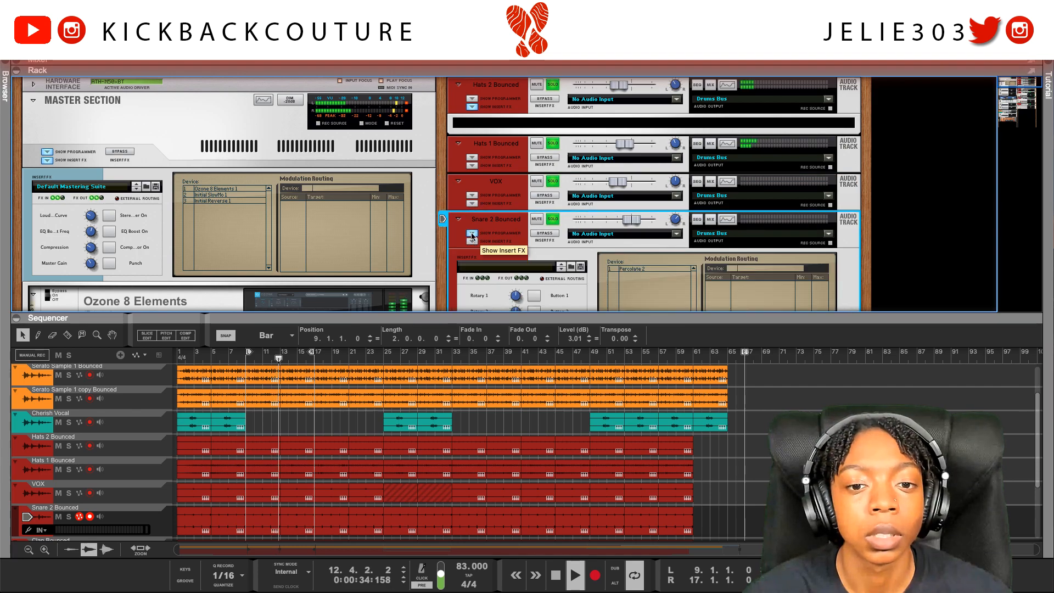
- Solo the Serato Sample 1 Bounced track in the enlarged rack and bring the sequencer back into view
{"action": "scroll", "coordinate": [442, 227], "scroll_direction": "down", "scroll_amount": 3}
{"action": "scroll", "coordinate": [278, 277], "scroll_direction": "down", "scroll_amount": 4}
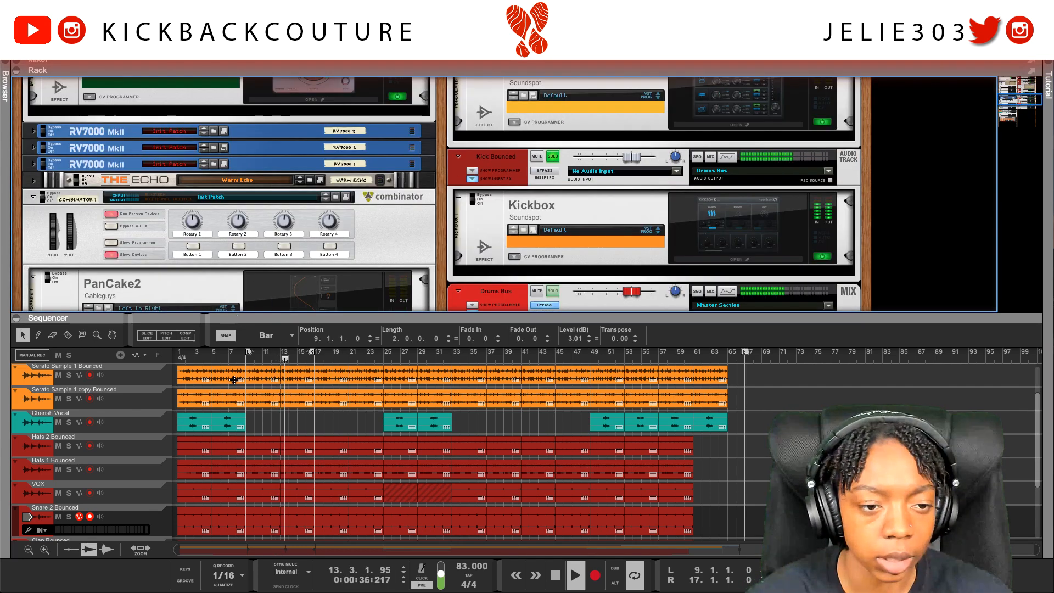
{"action": "left_click_drag", "start_coordinate": [237, 319], "coordinate": [151, 571]}
{"action": "scroll", "coordinate": [117, 321], "scroll_direction": "down", "scroll_amount": 2}
{"action": "scroll", "coordinate": [117, 321], "scroll_direction": "up", "scroll_amount": 8}
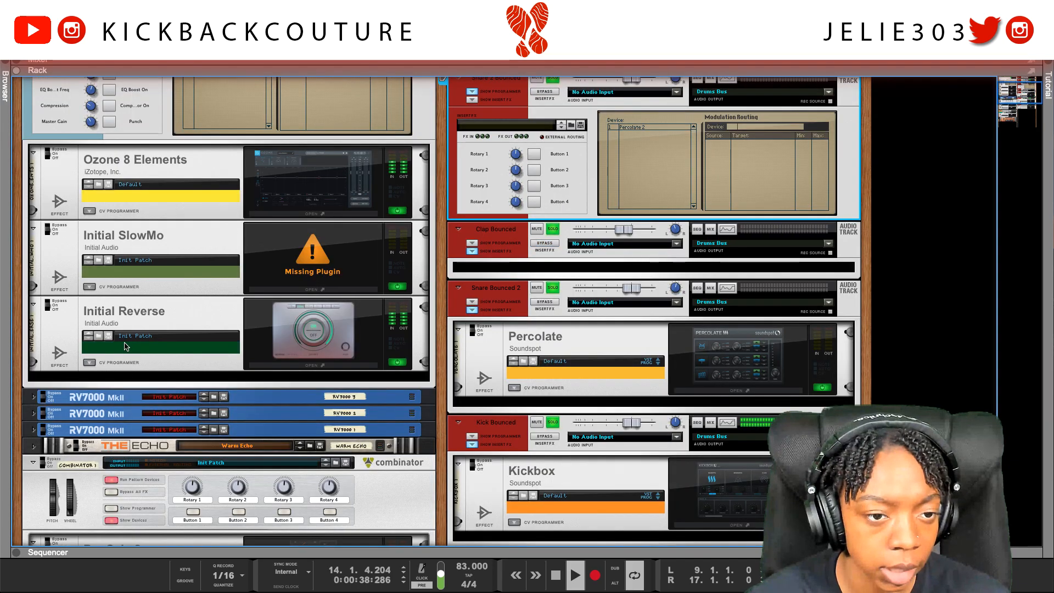
{"action": "scroll", "coordinate": [117, 321], "scroll_direction": "down", "scroll_amount": 5}
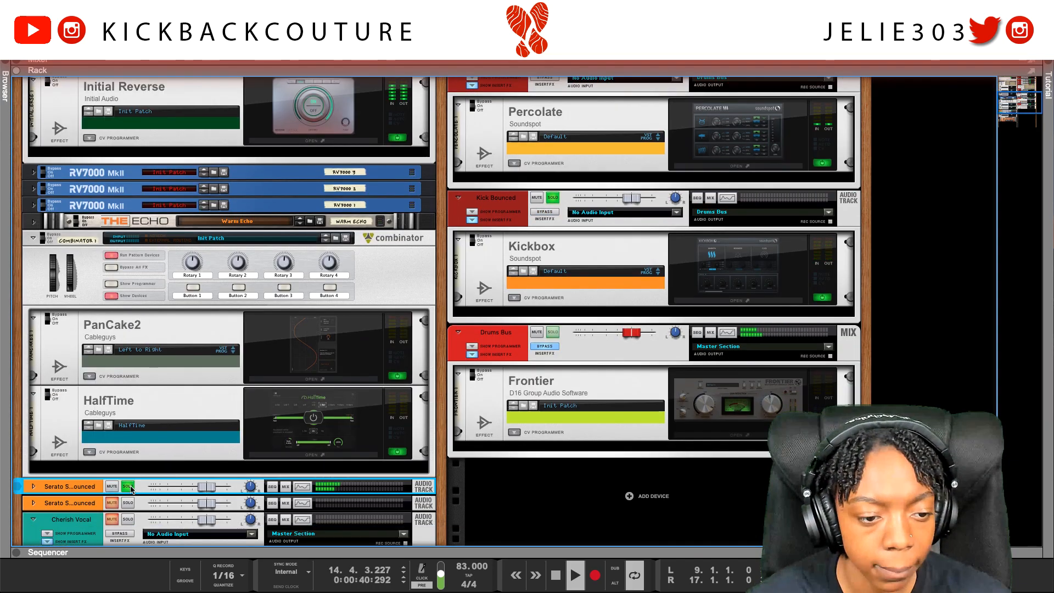
{"action": "scroll", "coordinate": [157, 448], "scroll_direction": "down", "scroll_amount": 2}
{"action": "scroll", "coordinate": [158, 448], "scroll_direction": "down", "scroll_amount": 3}
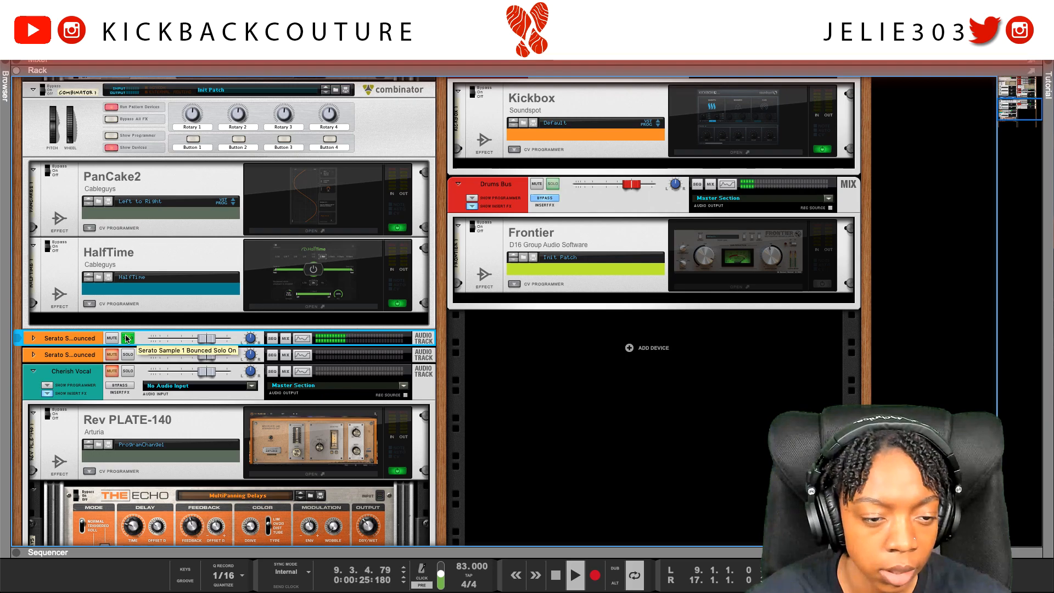
{"action": "left_click", "coordinate": [272, 338]}
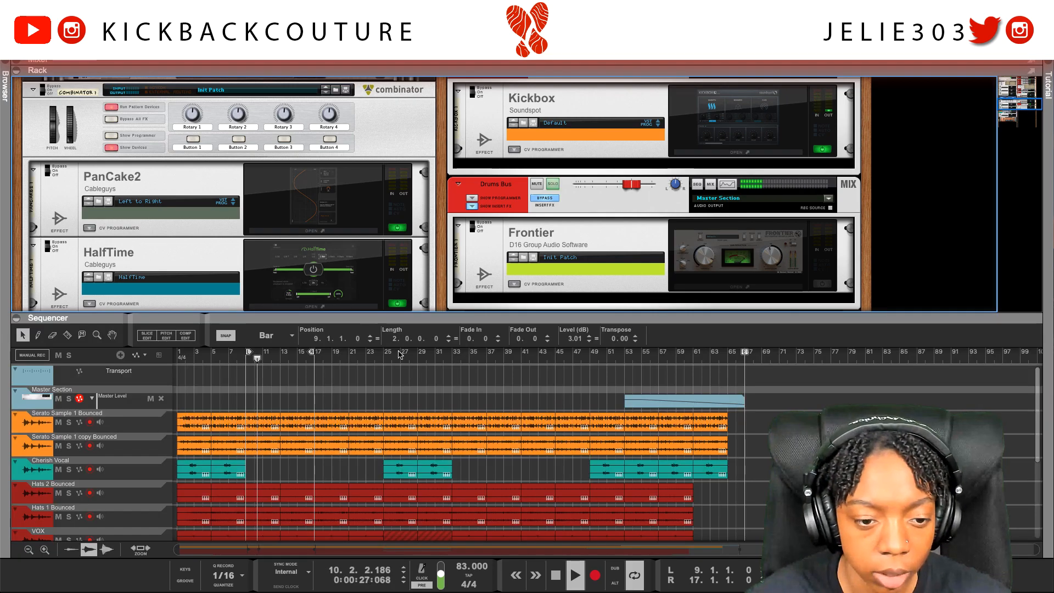
- Select all Serato Sample 1 Bounced clips in the sequencer and lower their level to -9.95 dB
{"action": "left_click_drag", "start_coordinate": [741, 427], "coordinate": [126, 392]}
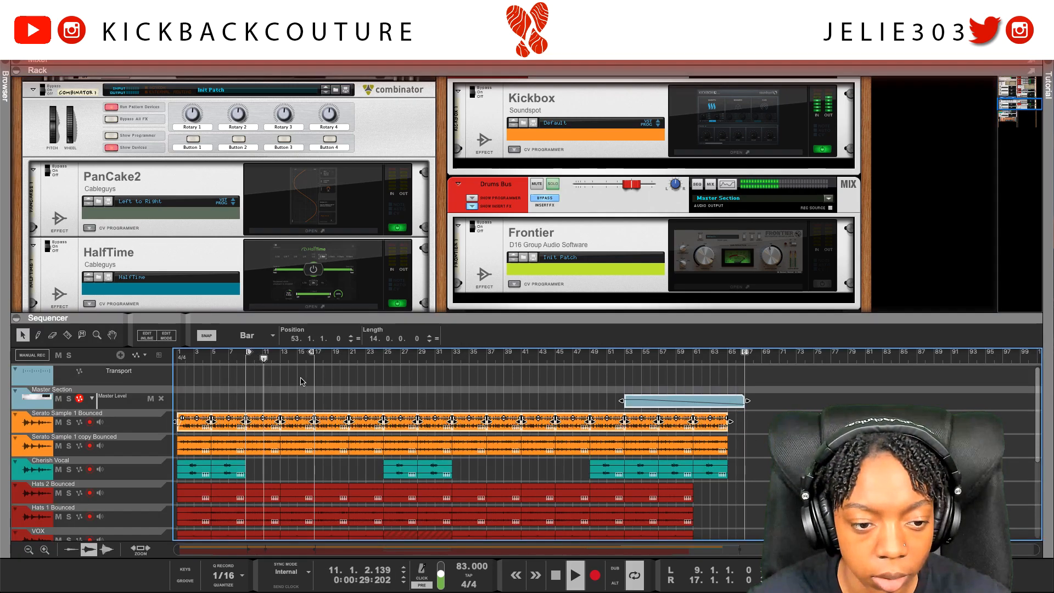
{"action": "left_click_drag", "start_coordinate": [742, 428], "coordinate": [168, 430]}
{"action": "scroll", "coordinate": [569, 340], "scroll_direction": "down", "scroll_amount": 5}
{"action": "scroll", "coordinate": [571, 342], "scroll_direction": "down", "scroll_amount": 7}
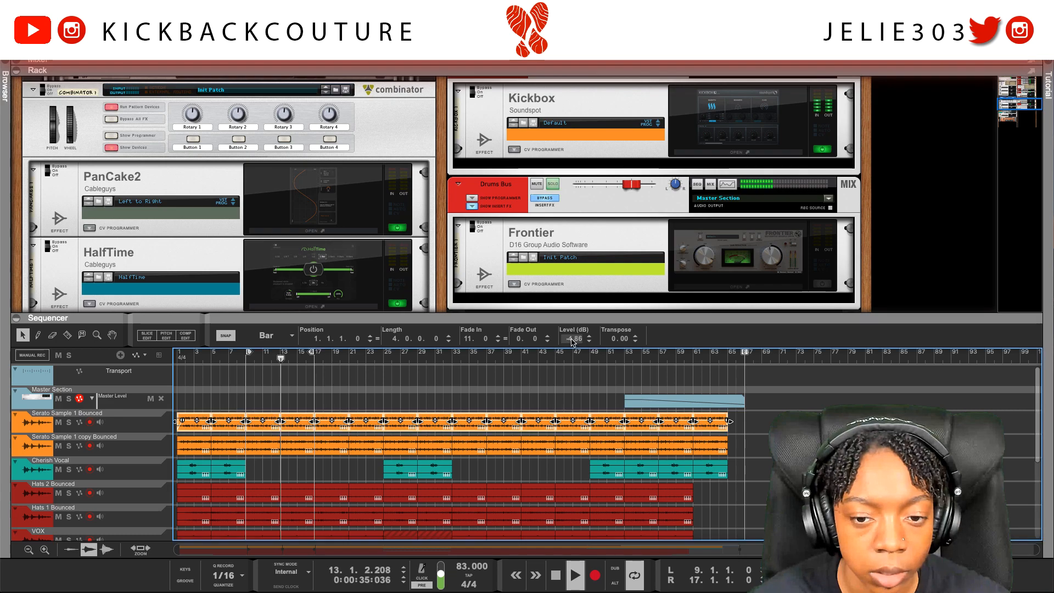
{"action": "scroll", "coordinate": [572, 344], "scroll_direction": "down", "scroll_amount": 5}
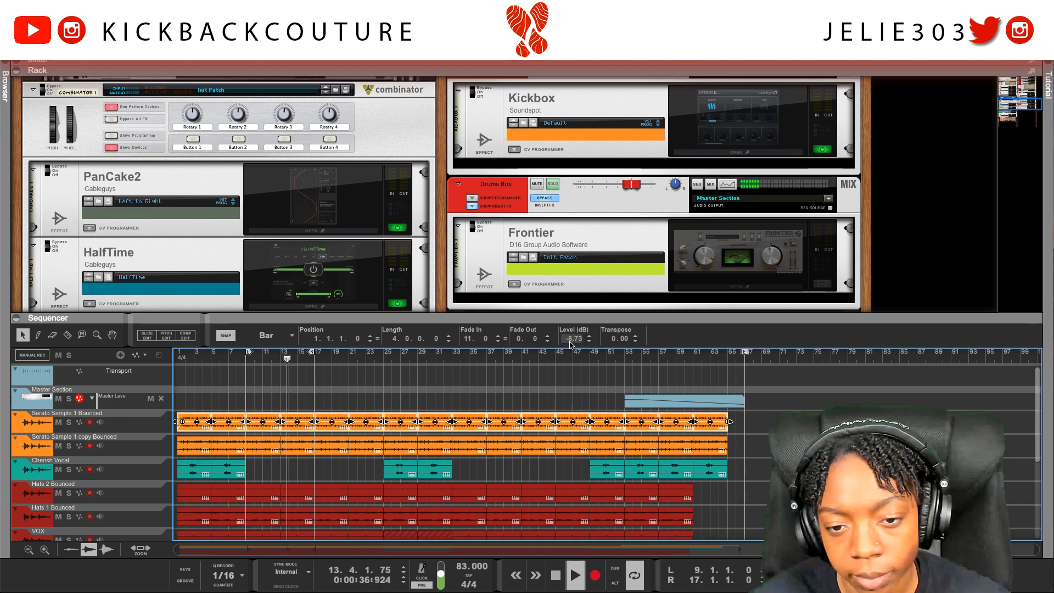
{"action": "scroll", "coordinate": [571, 343], "scroll_direction": "down", "scroll_amount": 1}
{"action": "scroll", "coordinate": [571, 341], "scroll_direction": "down", "scroll_amount": 4}
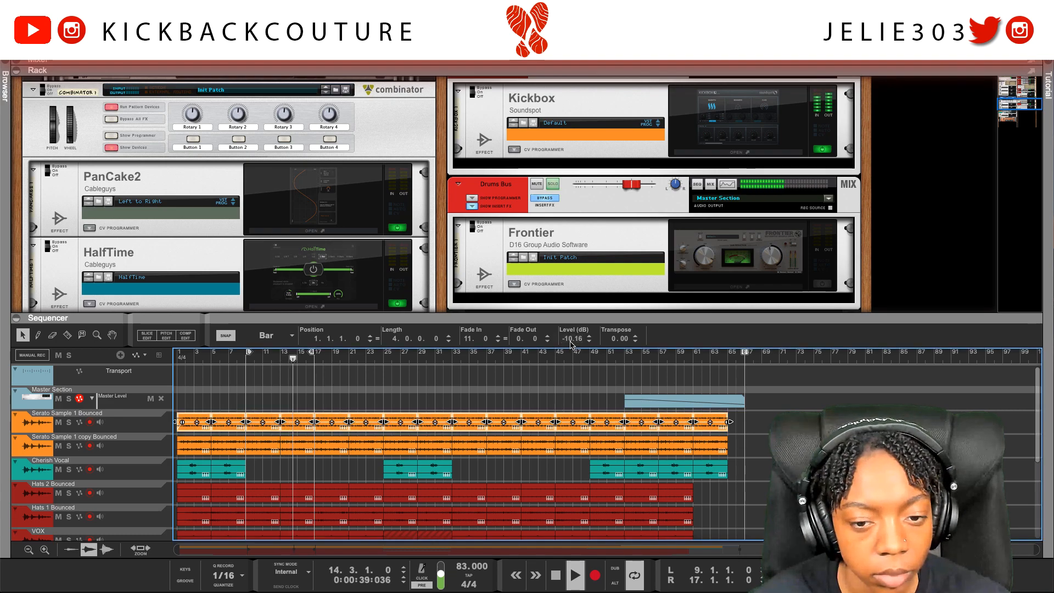
{"action": "scroll", "coordinate": [568, 341], "scroll_direction": "down", "scroll_amount": 1}
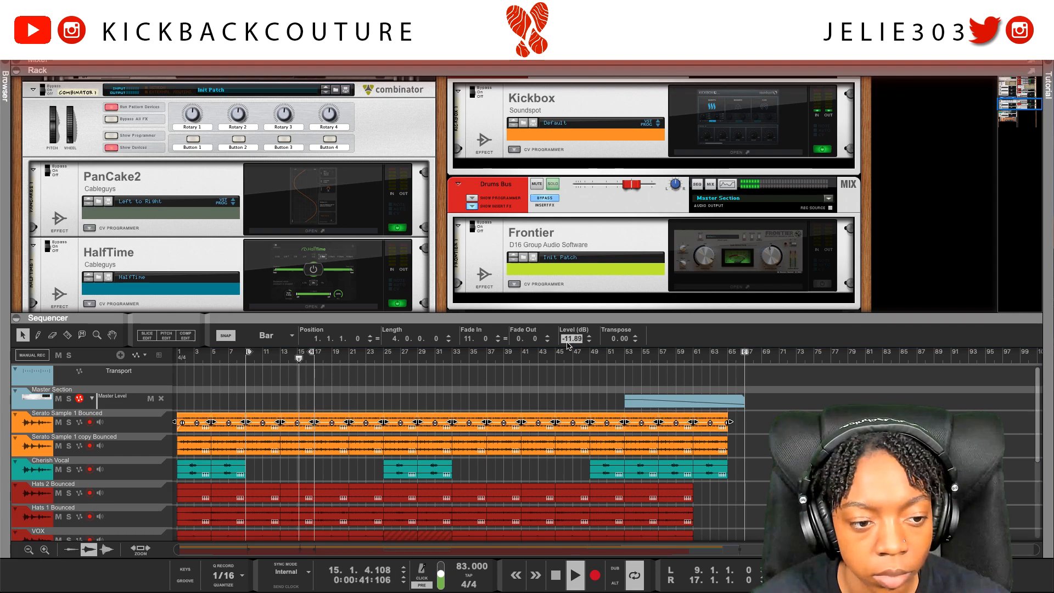
{"action": "scroll", "coordinate": [570, 340], "scroll_direction": "down", "scroll_amount": 4}
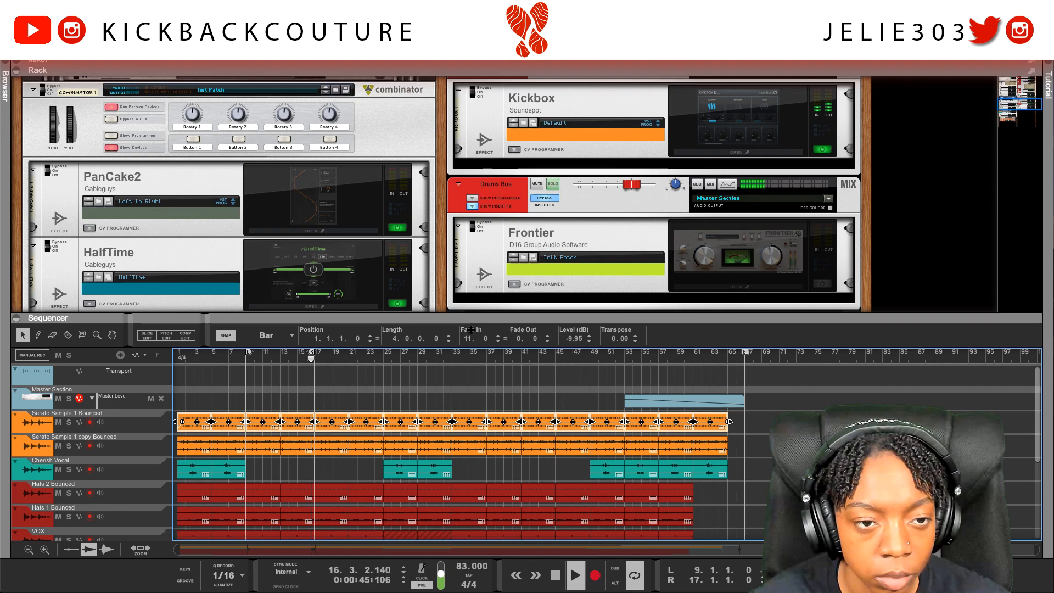
{"action": "scroll", "coordinate": [284, 206], "scroll_direction": "up", "scroll_amount": 3}
- Enable the high-pass filter on the Serato Sample 1 Bounced track and set its frequency to 187.1 Hz in the spectrum view
{"action": "scroll", "coordinate": [109, 245], "scroll_direction": "down", "scroll_amount": 5}
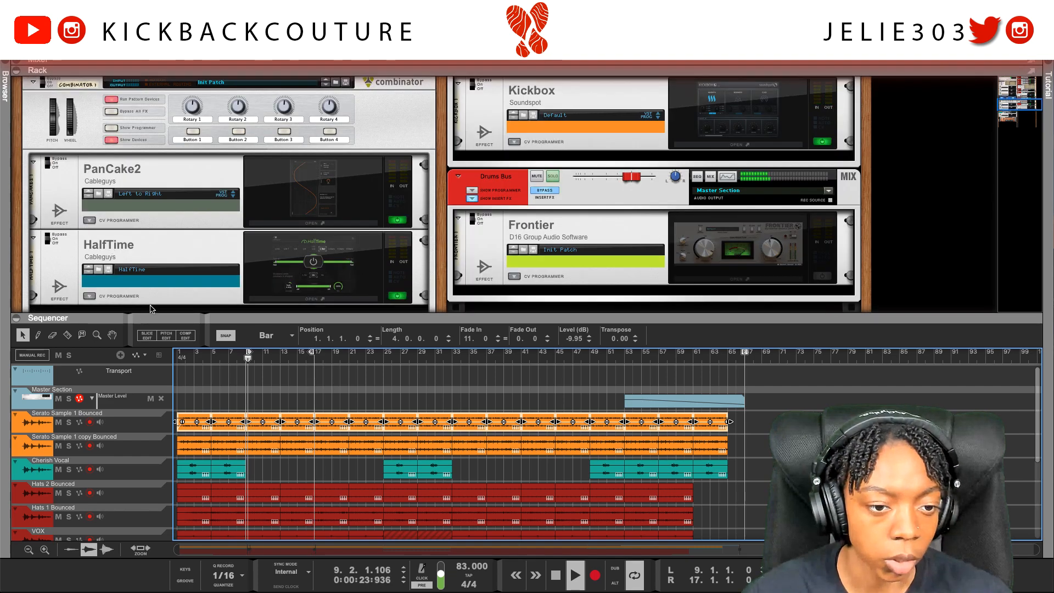
{"action": "left_click", "coordinate": [67, 150]}
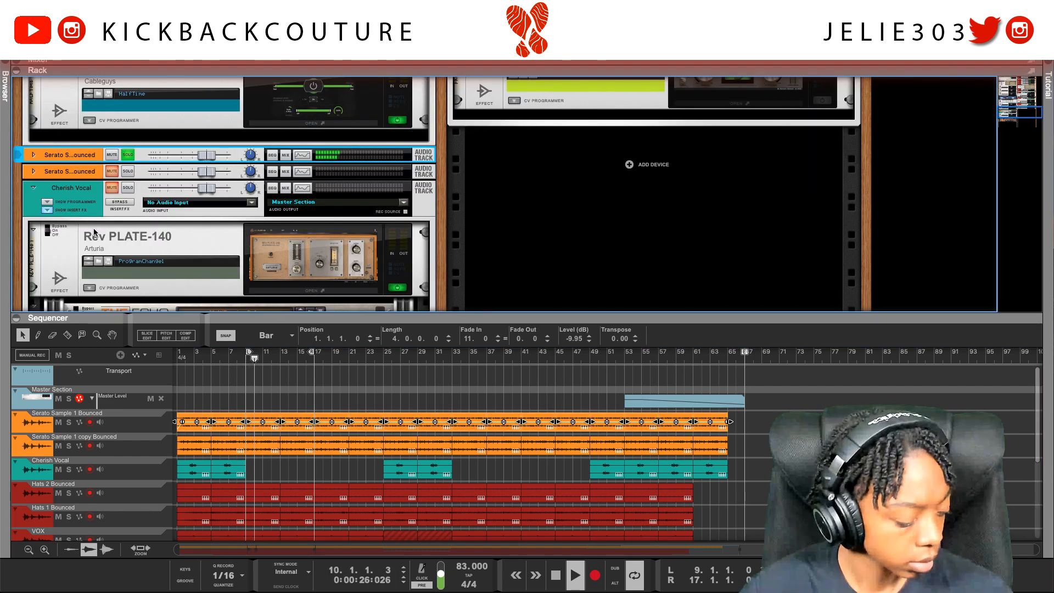
{"action": "key", "text": "F2"}
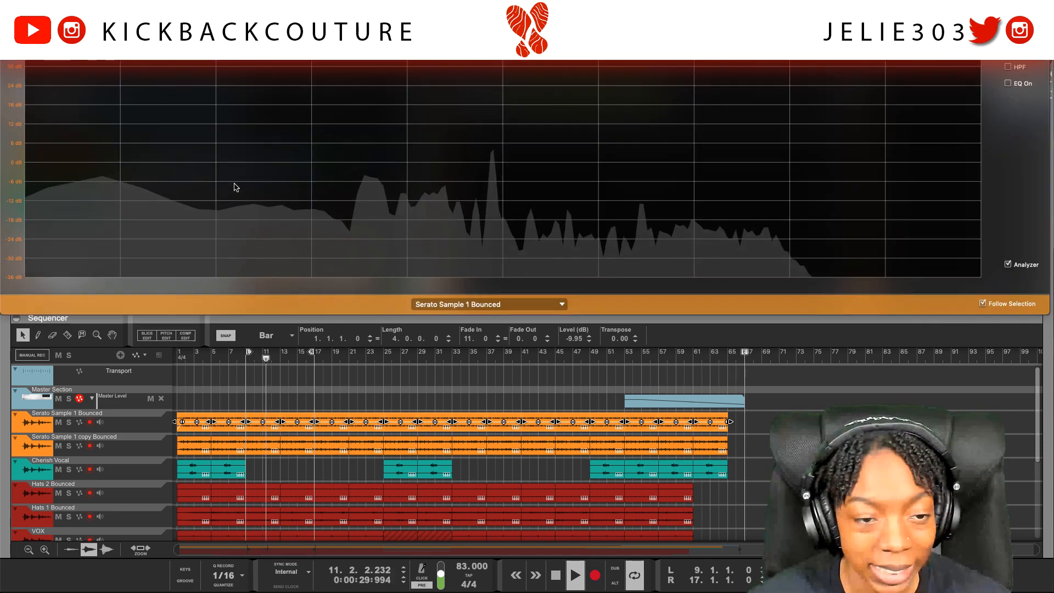
{"action": "left_click", "coordinate": [1007, 66]}
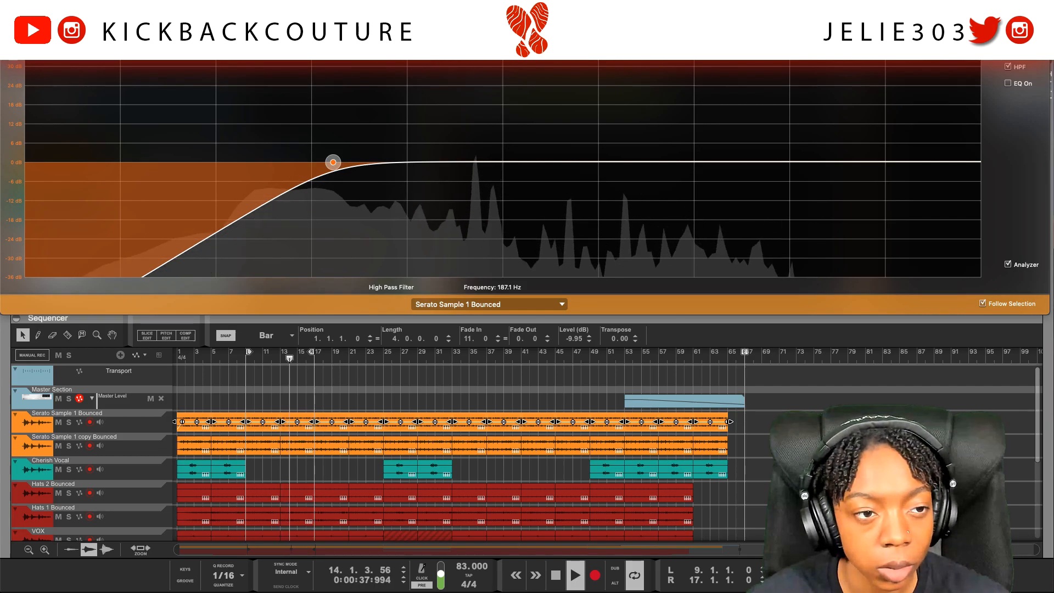
- Close the spectrum view and fine-tune the Serato Sample 1 Bounced clips' level to -9.13 dB
{"action": "key", "text": "F6"}
{"action": "left_click_drag", "start_coordinate": [569, 341], "coordinate": [570, 340]}
{"action": "left_click", "coordinate": [542, 369]}
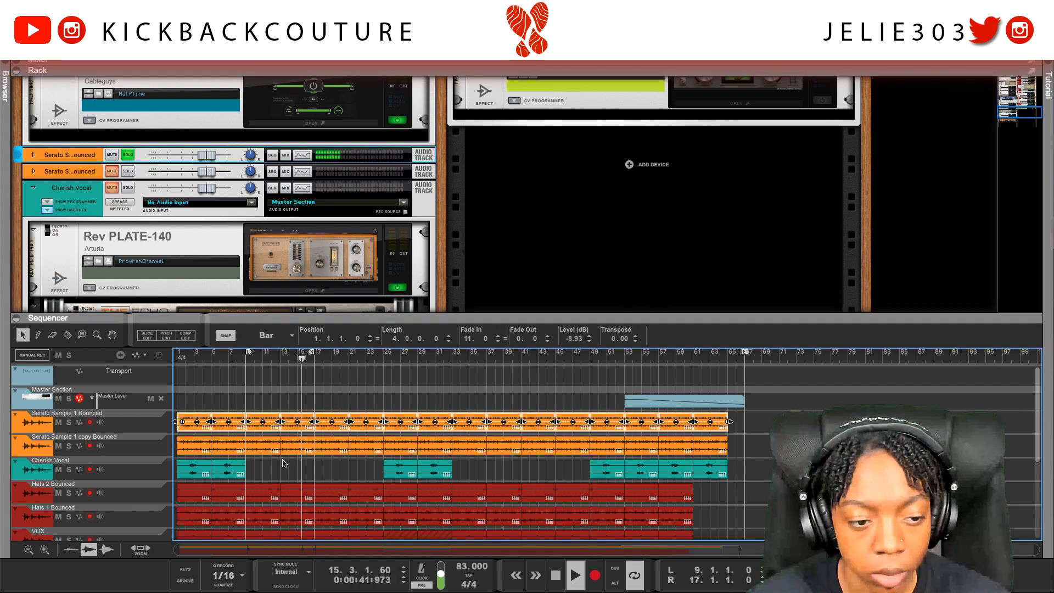
{"action": "left_click_drag", "start_coordinate": [574, 340], "coordinate": [573, 340]}
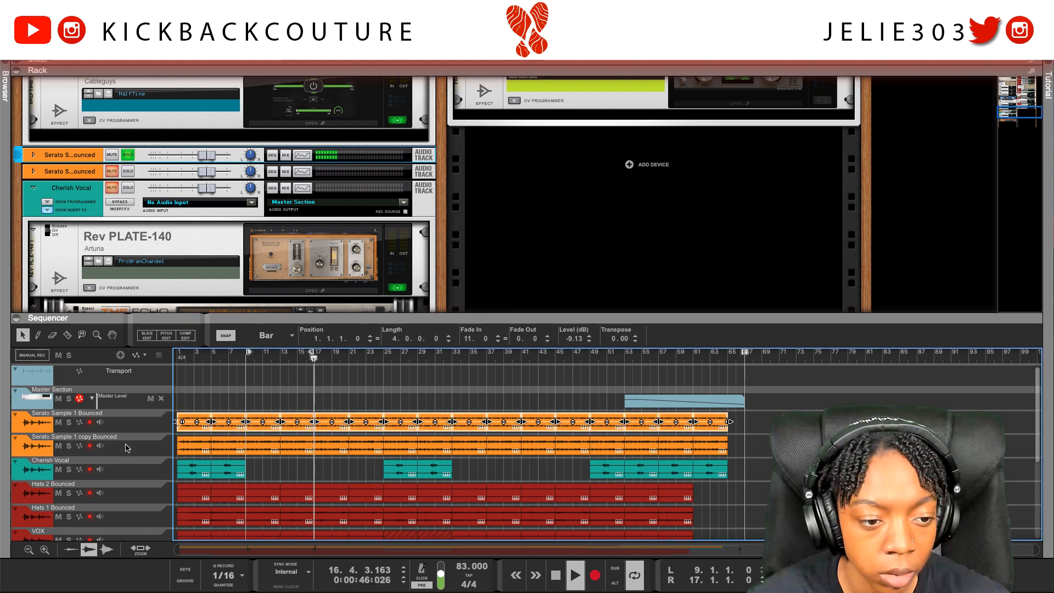
- Solo the Serato Sample 1 copy Bounced track as well and examine its frequency spectrum
{"action": "left_click", "coordinate": [128, 448]}
{"action": "left_click", "coordinate": [129, 169]}
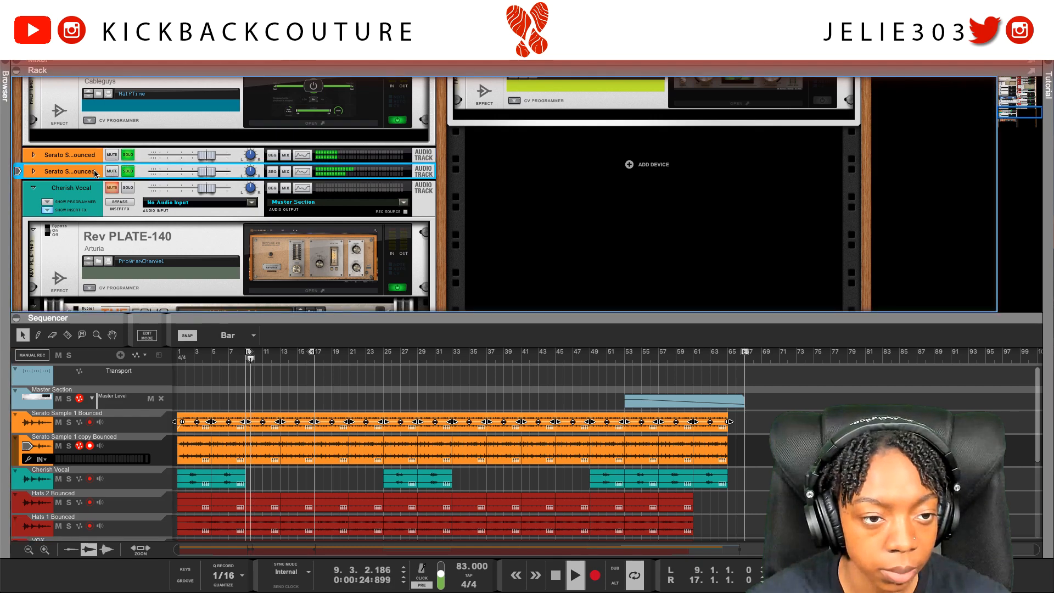
{"action": "key", "text": "F2"}
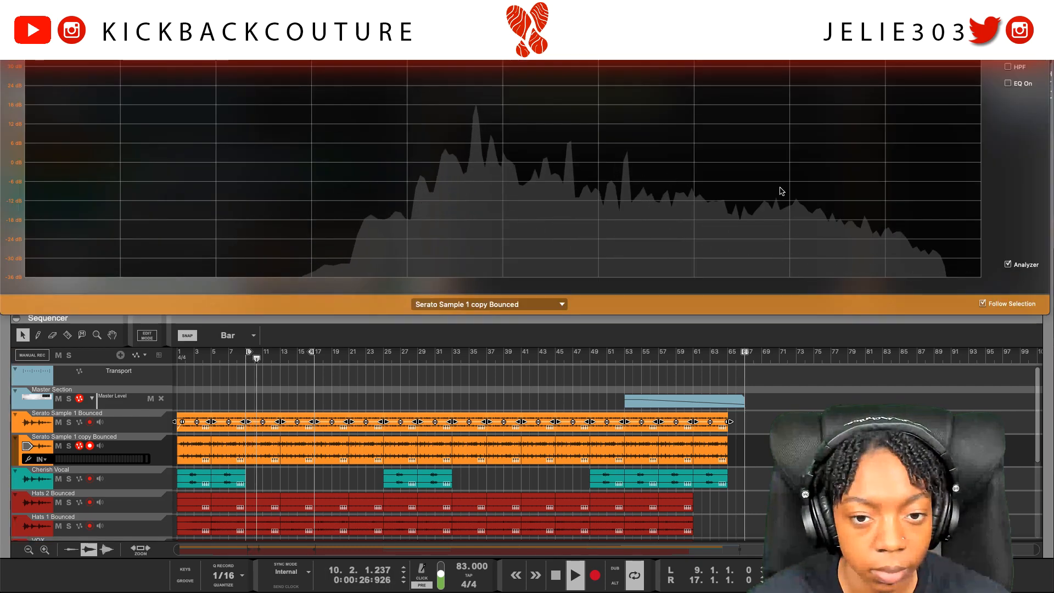
{"action": "key", "text": "F2"}
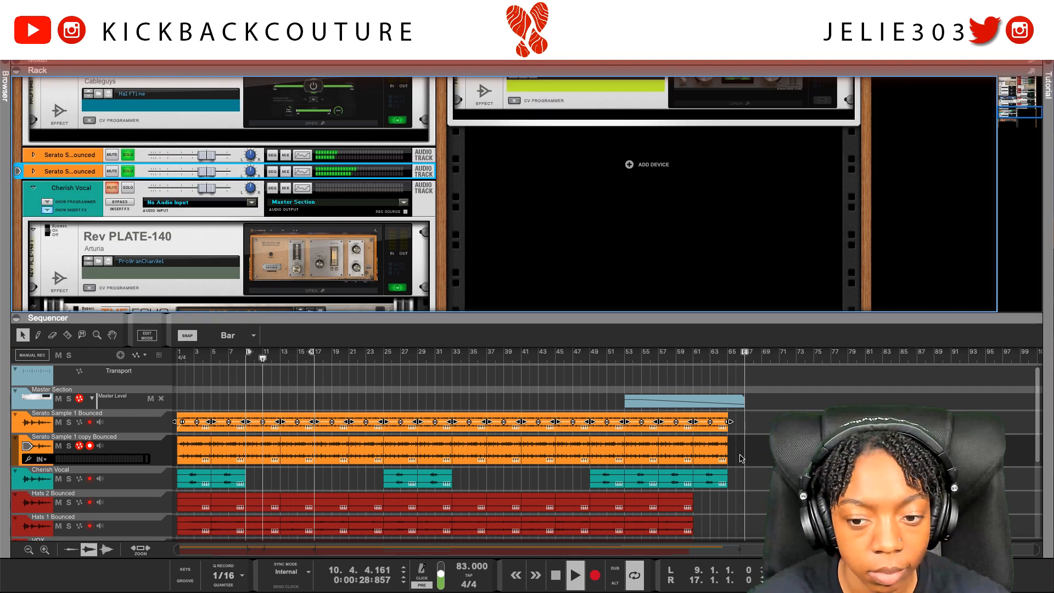
- Select all Serato Sample 1 copy Bounced clips, lower their level to -7.95 dB, and stop playback
{"action": "left_click", "coordinate": [304, 464]}
{"action": "left_click_drag", "start_coordinate": [303, 466], "coordinate": [179, 467]}
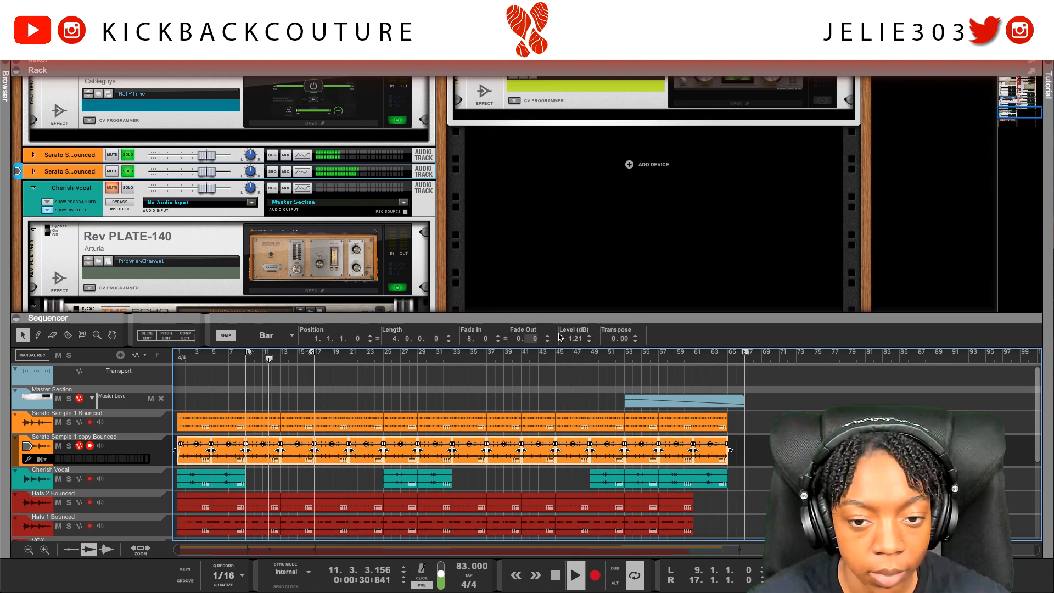
{"action": "left_click_drag", "start_coordinate": [572, 337], "coordinate": [571, 348]}
{"action": "key", "text": "space"}
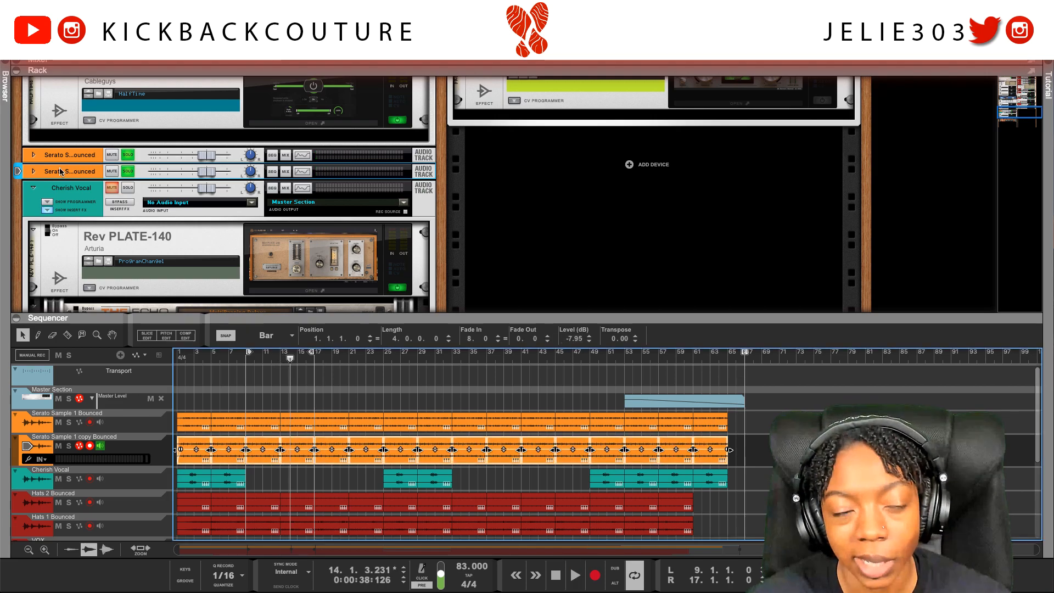
- Expand the Serato Sample 1 copy Bounced track in the rack and show its empty insert effects area
{"action": "left_click", "coordinate": [34, 172]}
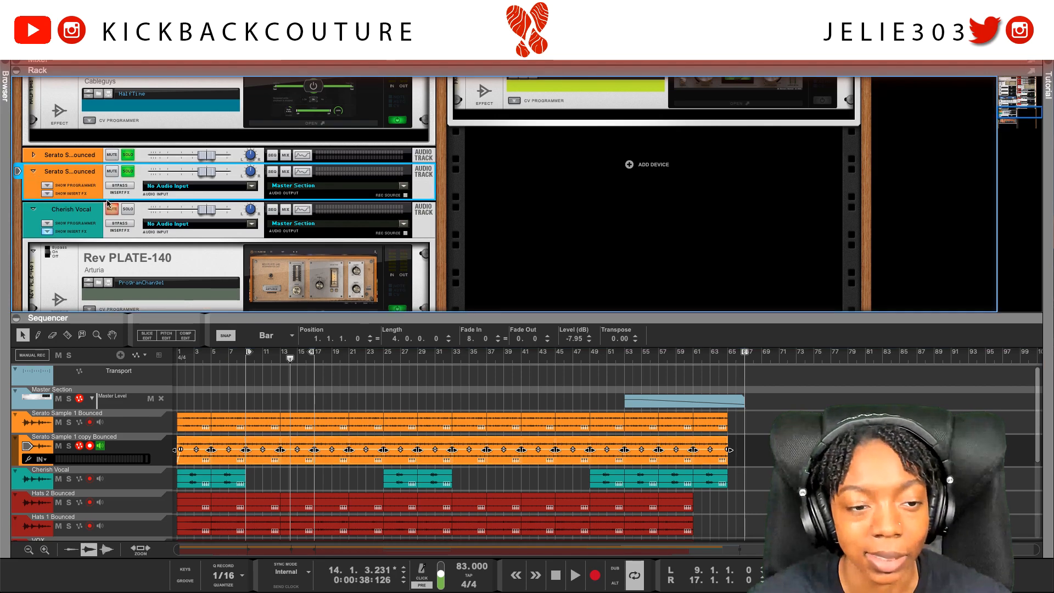
{"action": "left_click", "coordinate": [47, 193]}
{"action": "left_click", "coordinate": [95, 214]}
- Try Joey Sturgis Tones' SideWidener as an insert on the Serato Sample 1 copy Bounced track, audition it briefly, and delete it
{"action": "right_click", "coordinate": [94, 214]}
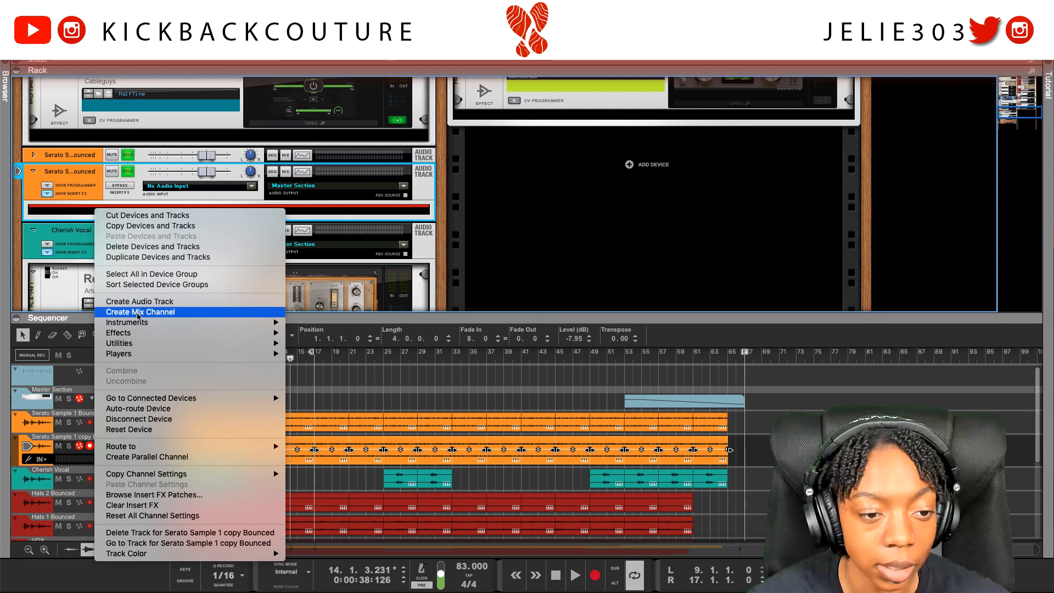
{"action": "mouse_move", "coordinate": [150, 335]}
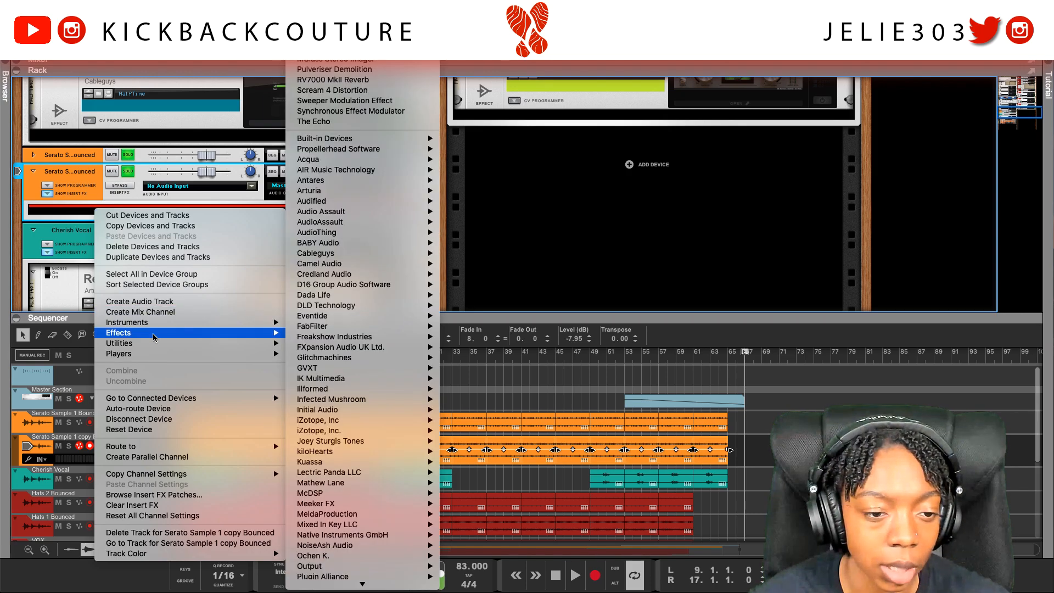
{"action": "mouse_move", "coordinate": [358, 289]}
{"action": "mouse_move", "coordinate": [360, 308]}
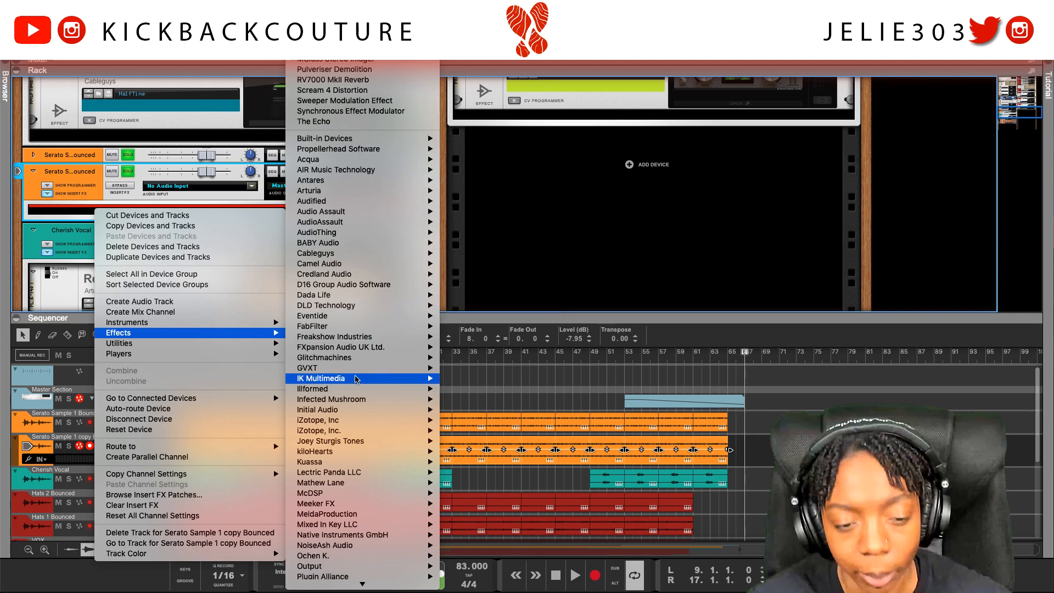
{"action": "mouse_move", "coordinate": [371, 485]}
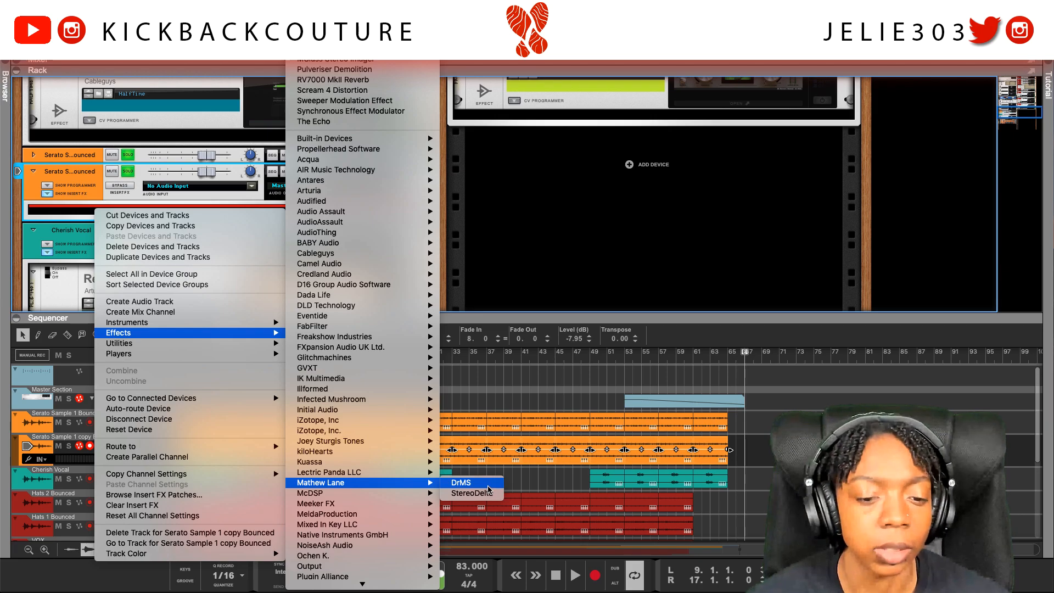
{"action": "mouse_move", "coordinate": [373, 442]}
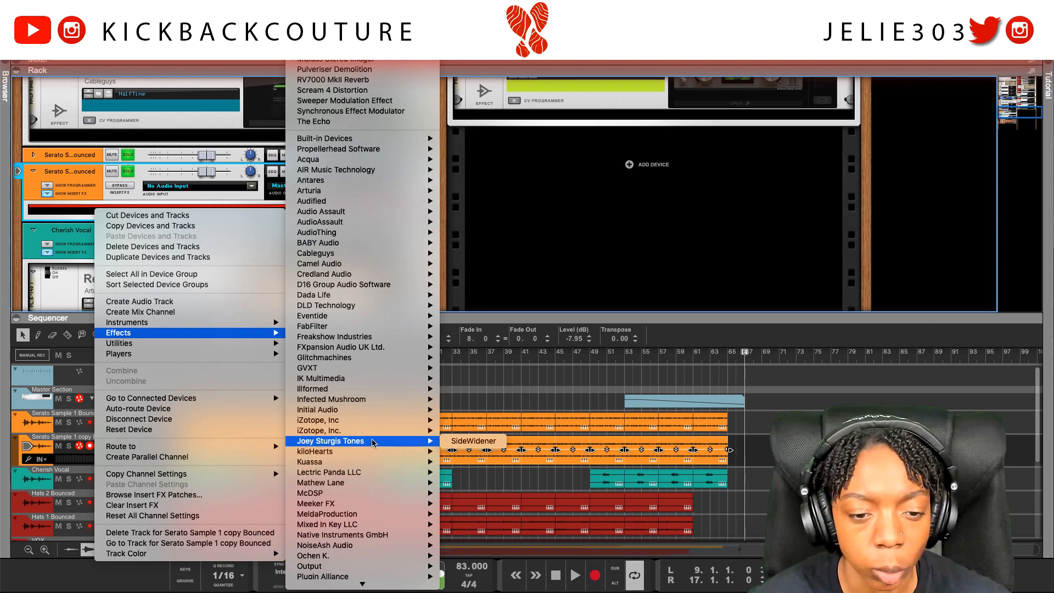
{"action": "left_click", "coordinate": [456, 443]}
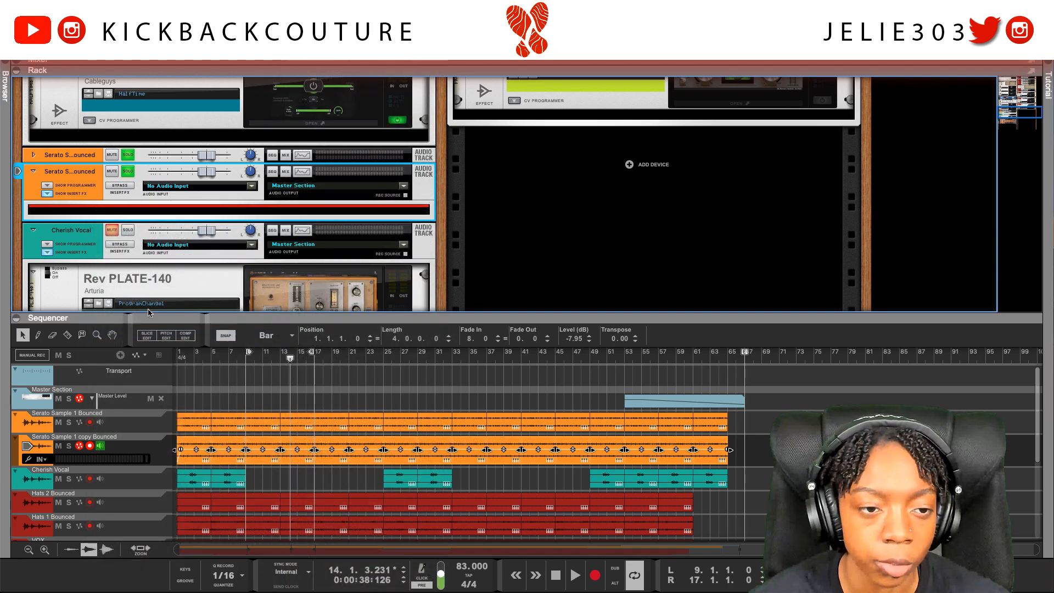
{"action": "key", "text": "space"}
{"action": "key", "text": "space"}
{"action": "left_click", "coordinate": [35, 34]}
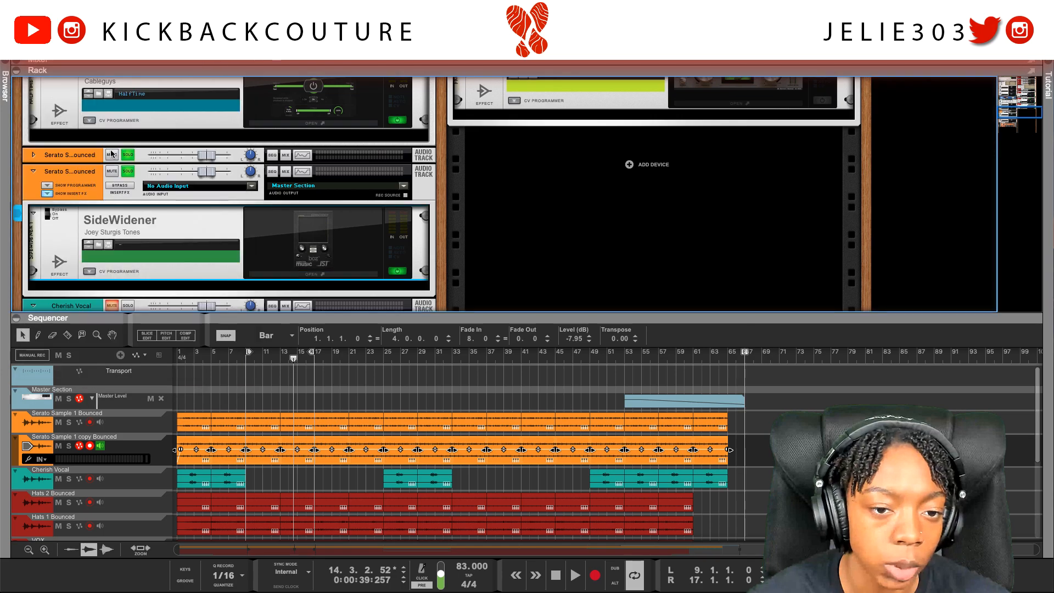
{"action": "key", "text": "Delete"}
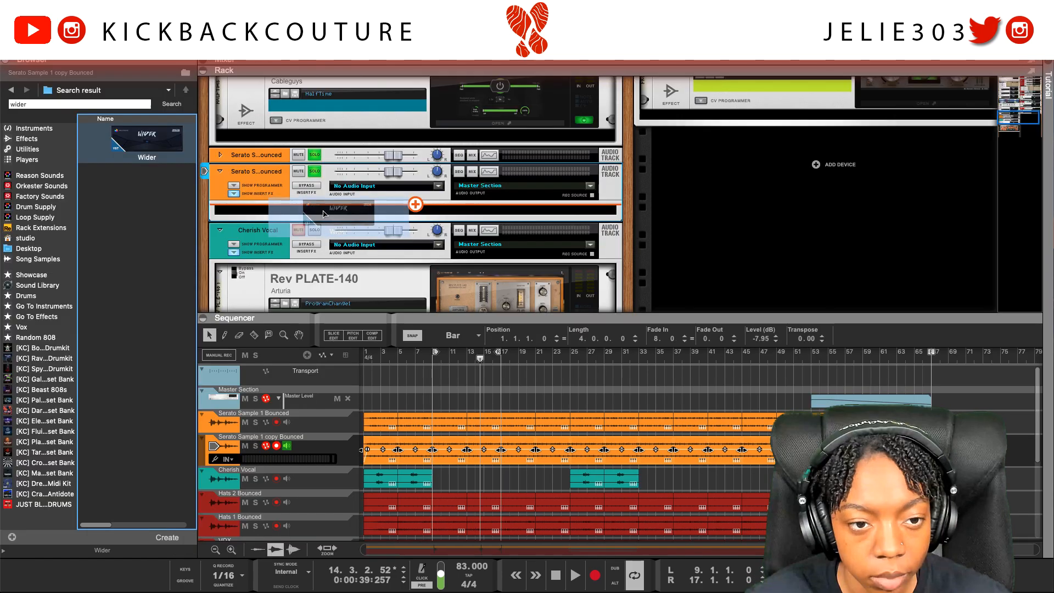
- Insert Infected Mushroom's Wider on the Serato Sample 1 copy Bounced track and raise its width to 200% during playback
{"action": "left_click_drag", "start_coordinate": [323, 209], "coordinate": [348, 220]}
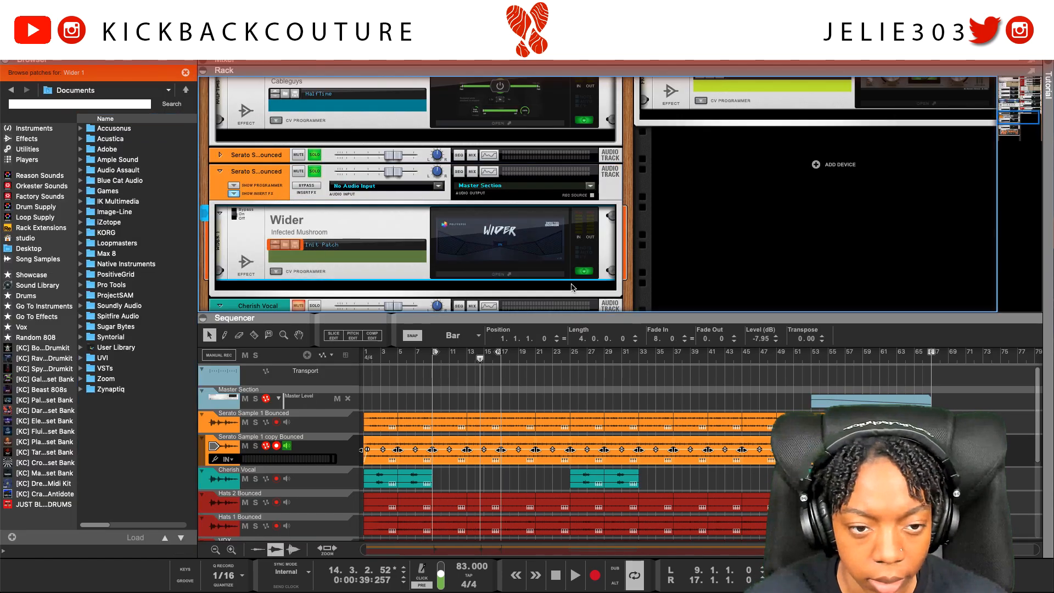
{"action": "left_click", "coordinate": [492, 275]}
{"action": "left_click_drag", "start_coordinate": [205, 33], "coordinate": [456, 244]}
{"action": "key", "text": "space"}
{"action": "left_click_drag", "start_coordinate": [455, 342], "coordinate": [468, 184]}
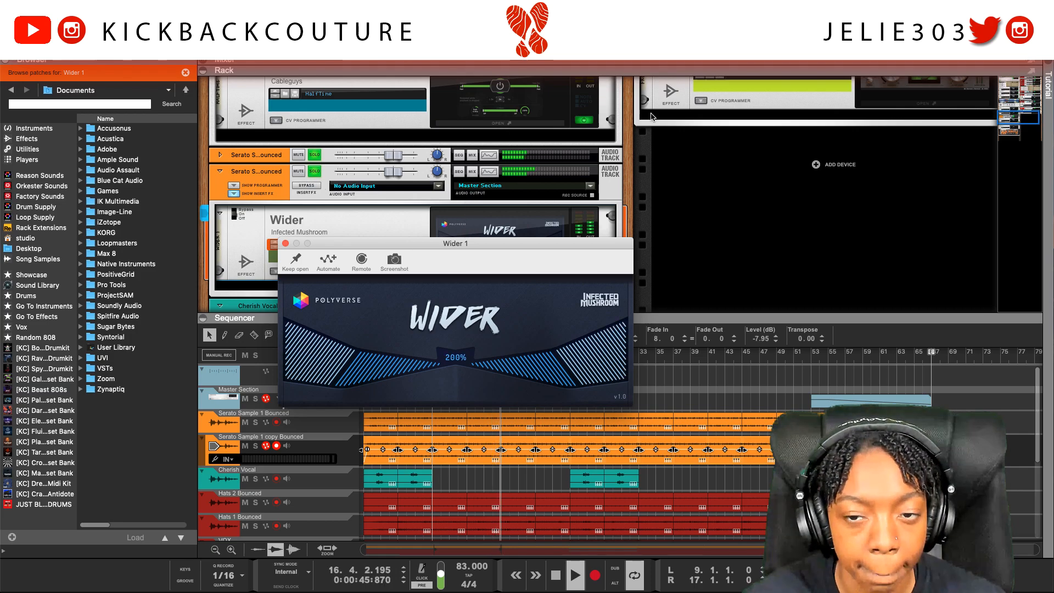
- Turn off all solos in the mixer, solo only the Serato Sample 1 copy Bounced track, and resume playback
{"action": "left_click_drag", "start_coordinate": [832, 72], "coordinate": [837, 116]}
{"action": "left_click", "coordinate": [951, 93]}
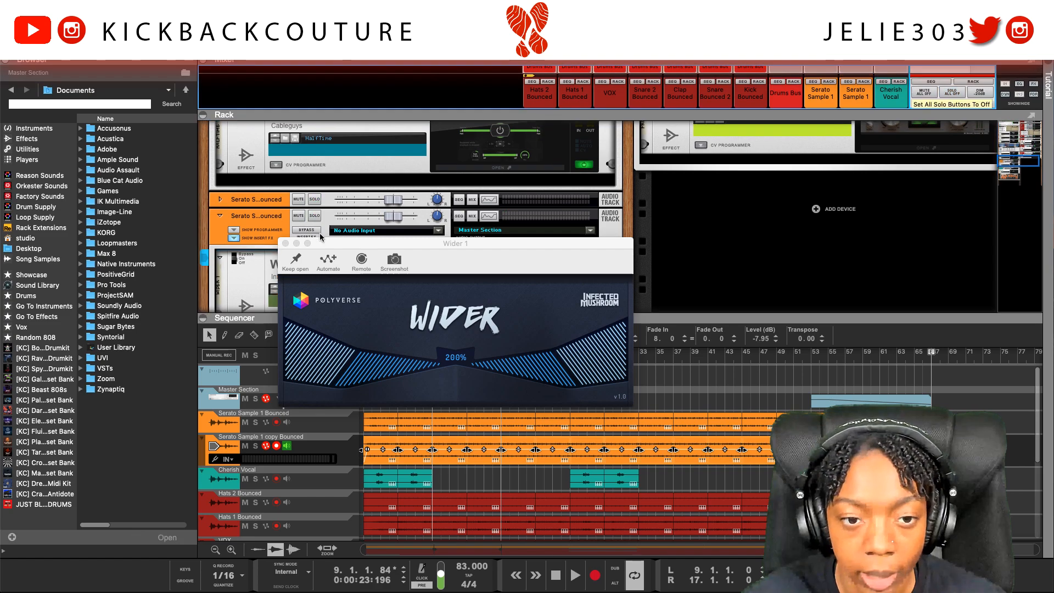
{"action": "left_click", "coordinate": [314, 215]}
{"action": "key", "text": "space"}
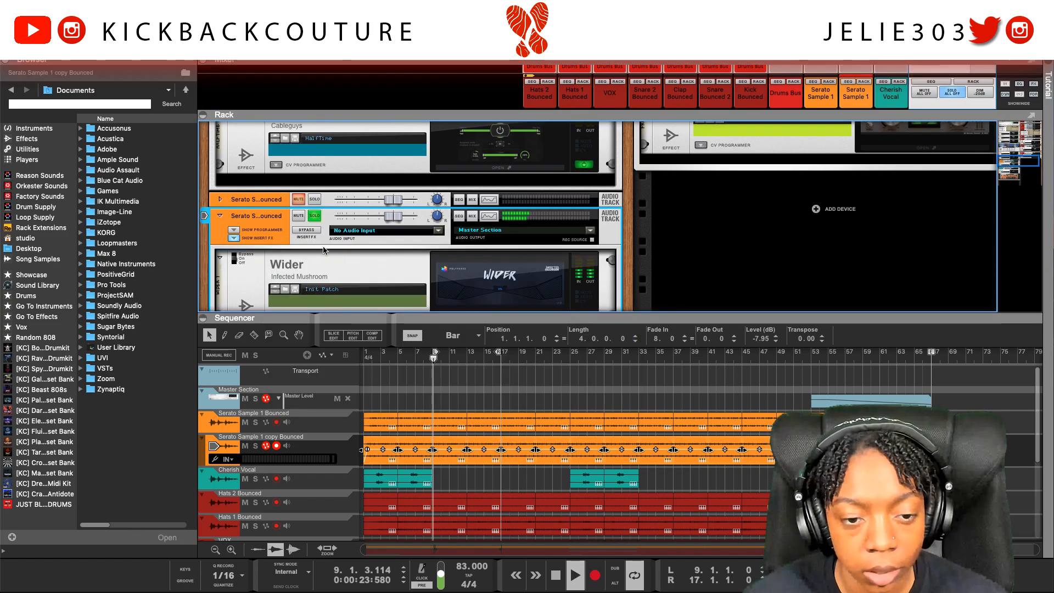
- Compare Wider's effect at 0% on the soloed sample and set its width to 124%
{"action": "left_click", "coordinate": [501, 280]}
{"action": "left_click_drag", "start_coordinate": [464, 358], "coordinate": [467, 393]}
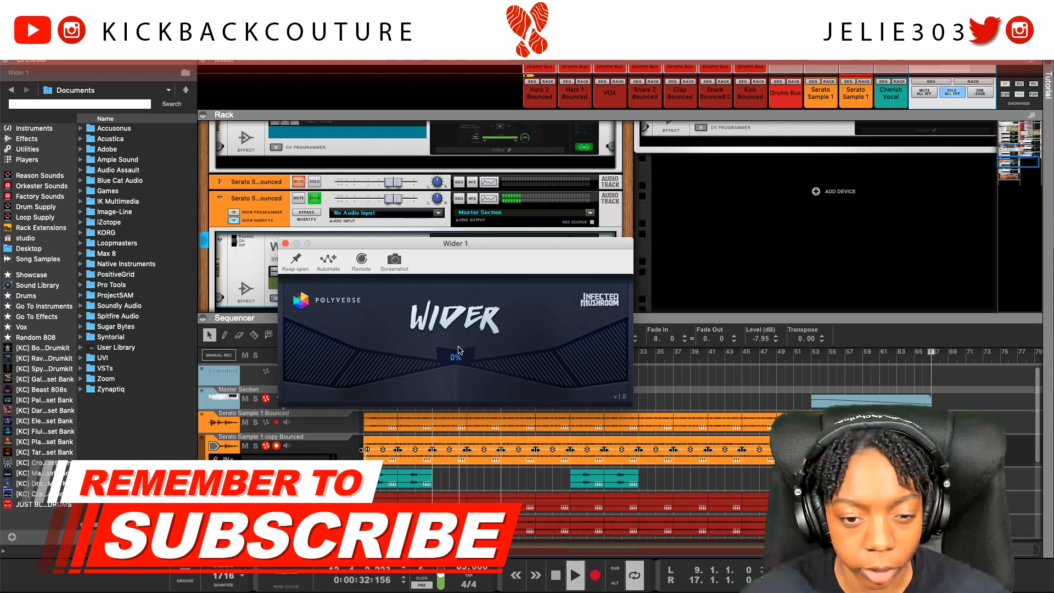
{"action": "left_click_drag", "start_coordinate": [460, 360], "coordinate": [460, 272]}
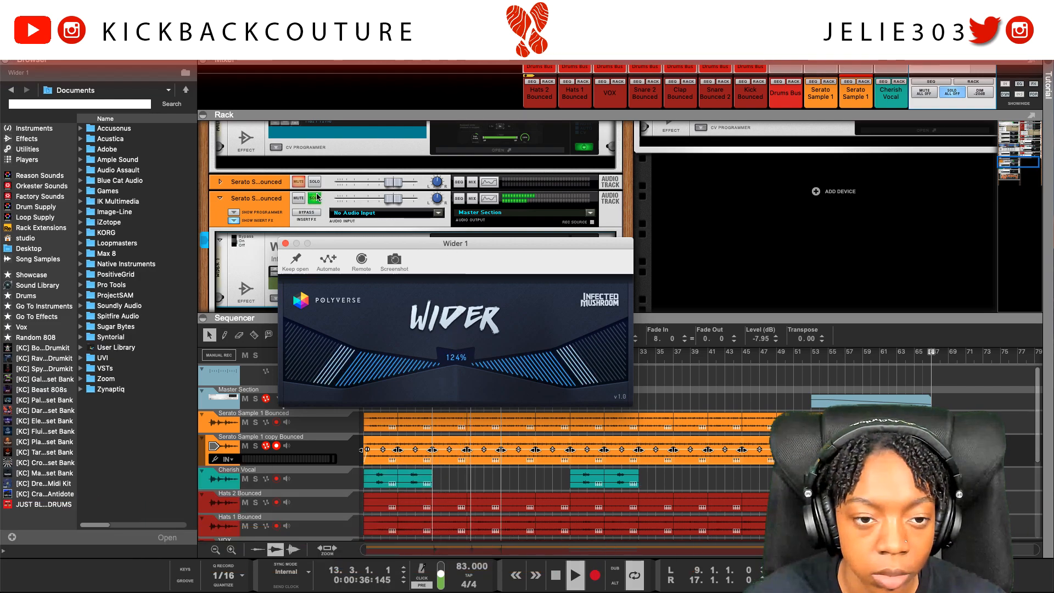
- Unsolo the Serato Sample 1 copy Bounced track and lower the level of all its clips to -12.35 dB
{"action": "left_click", "coordinate": [315, 197]}
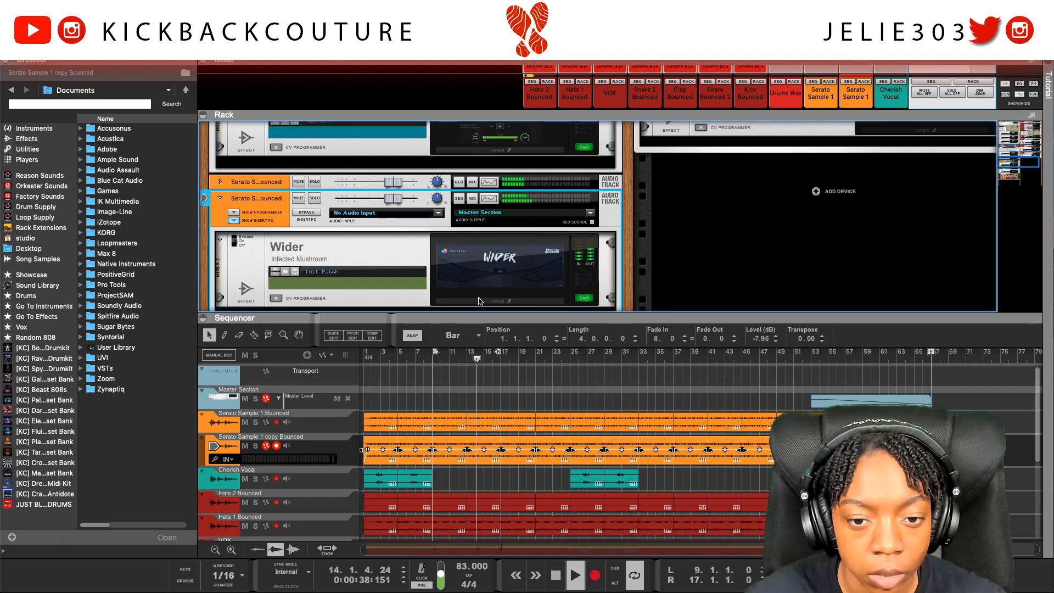
{"action": "left_click_drag", "start_coordinate": [945, 459], "coordinate": [383, 440]}
{"action": "left_click_drag", "start_coordinate": [758, 339], "coordinate": [756, 348]}
- Insert Mathew Lane's DrMS after Wider on the Serato Sample 1 copy Bounced track and open its controls
{"action": "scroll", "coordinate": [369, 231], "scroll_direction": "down", "scroll_amount": 3}
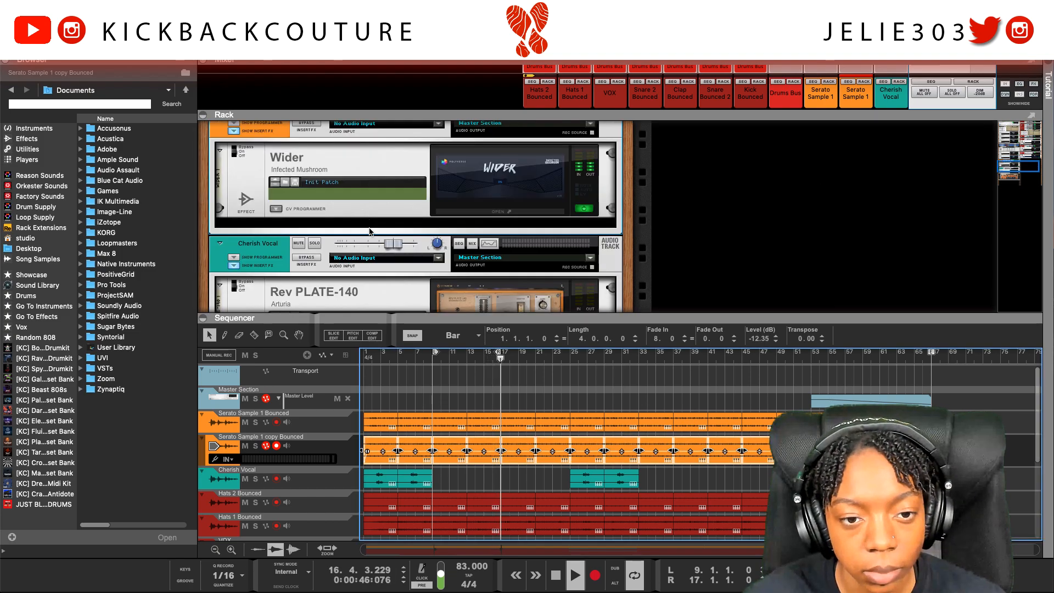
{"action": "right_click", "coordinate": [370, 231]}
{"action": "mouse_move", "coordinate": [412, 350]}
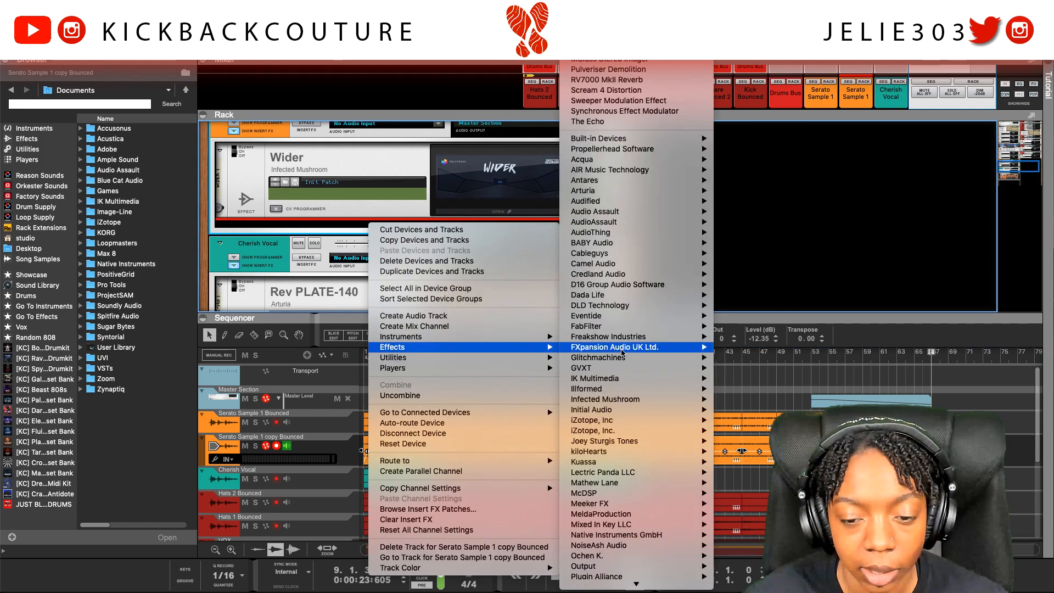
{"action": "left_click", "coordinate": [328, 205]}
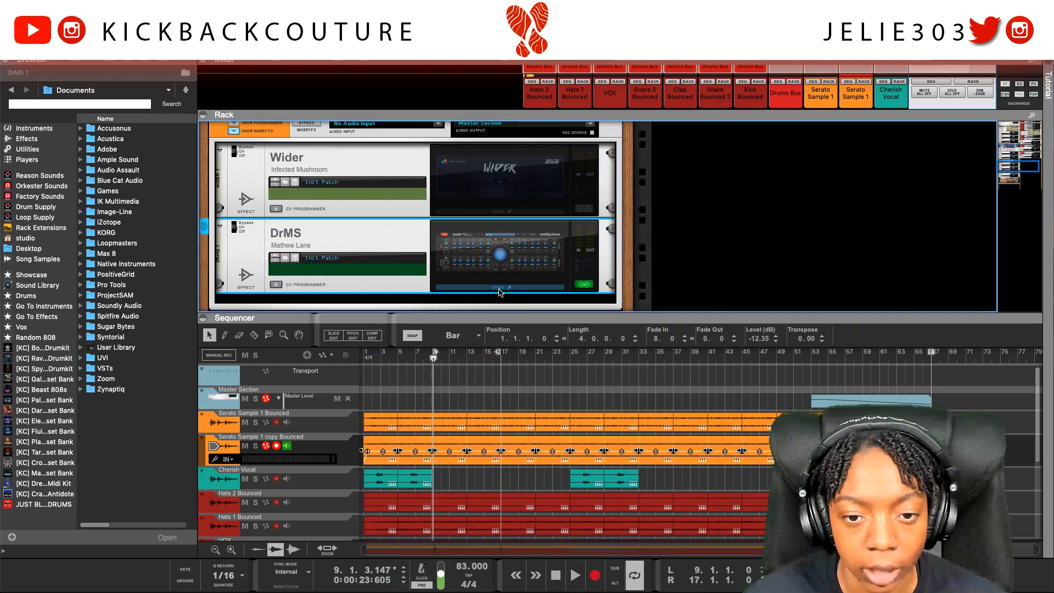
{"action": "left_click", "coordinate": [498, 287]}
{"action": "left_click_drag", "start_coordinate": [382, 62], "coordinate": [470, 200]}
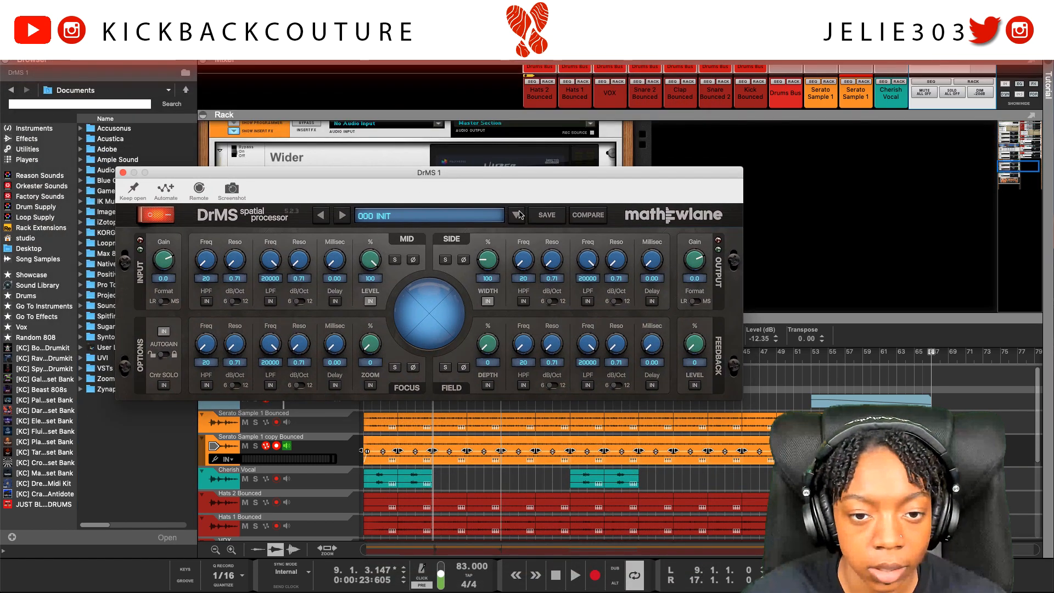
- Load the 002 Hi Strings Stretch preset in DrMS during playback, look over its preset list, and close the plugin window
{"action": "left_click", "coordinate": [342, 214]}
{"action": "left_click", "coordinate": [342, 216]}
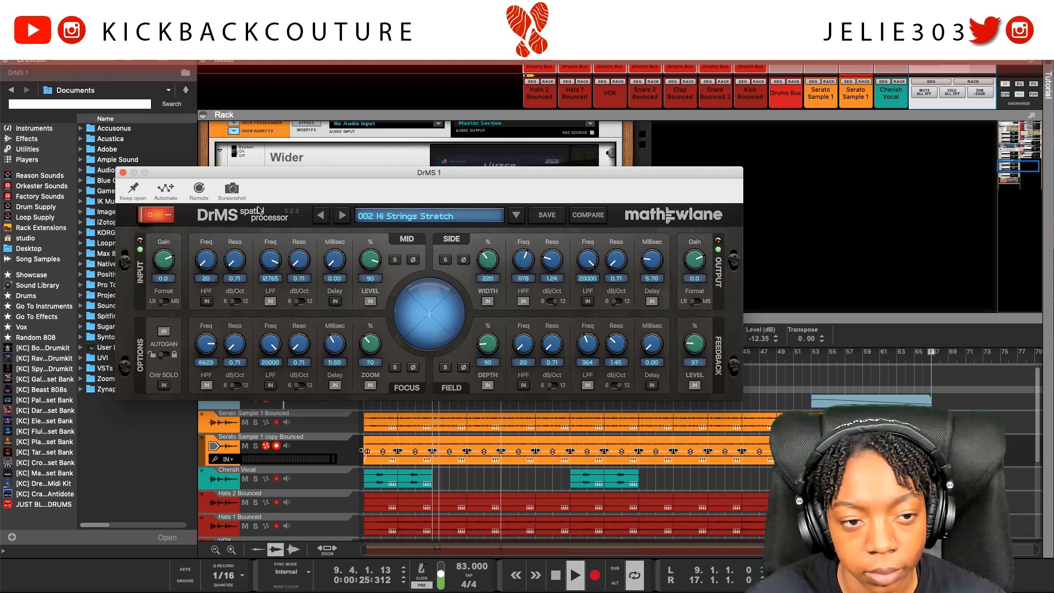
{"action": "left_click", "coordinate": [403, 220]}
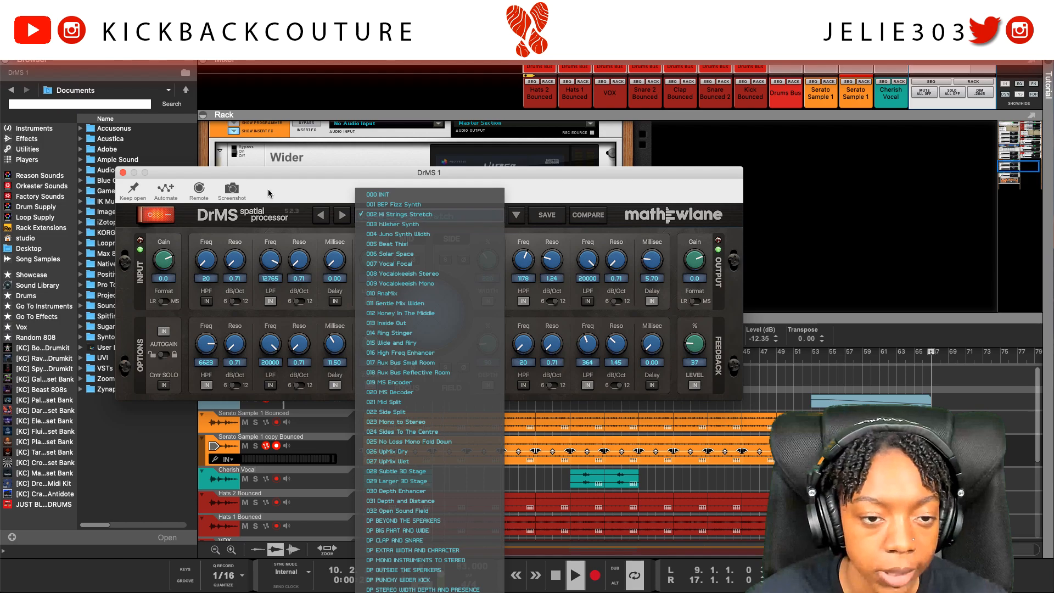
{"action": "left_click", "coordinate": [123, 173]}
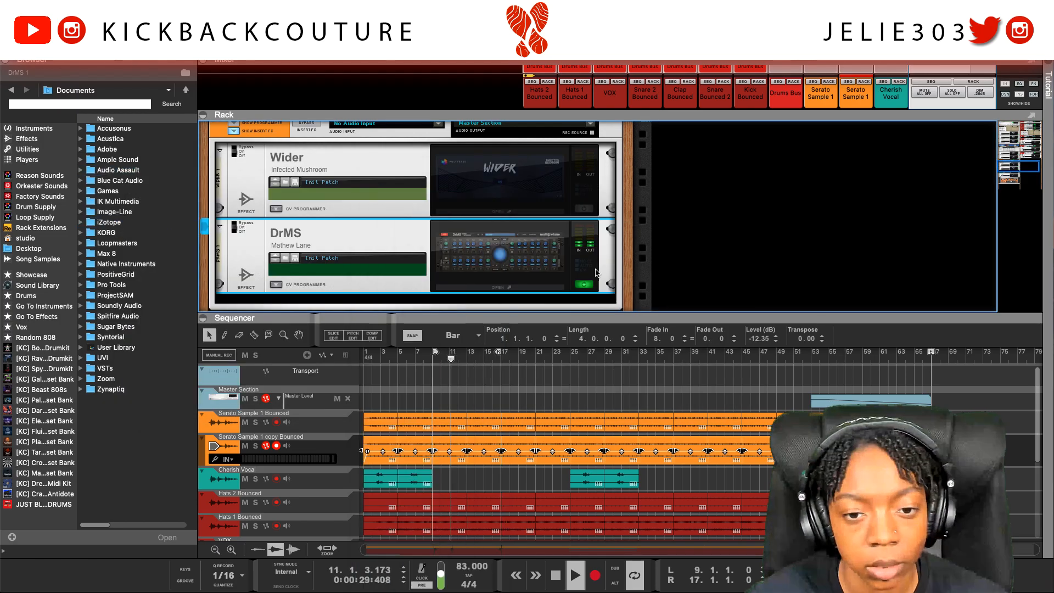
- Compare the sample with and without DrMS and the track's insert effects during playback
{"action": "left_click", "coordinate": [583, 285]}
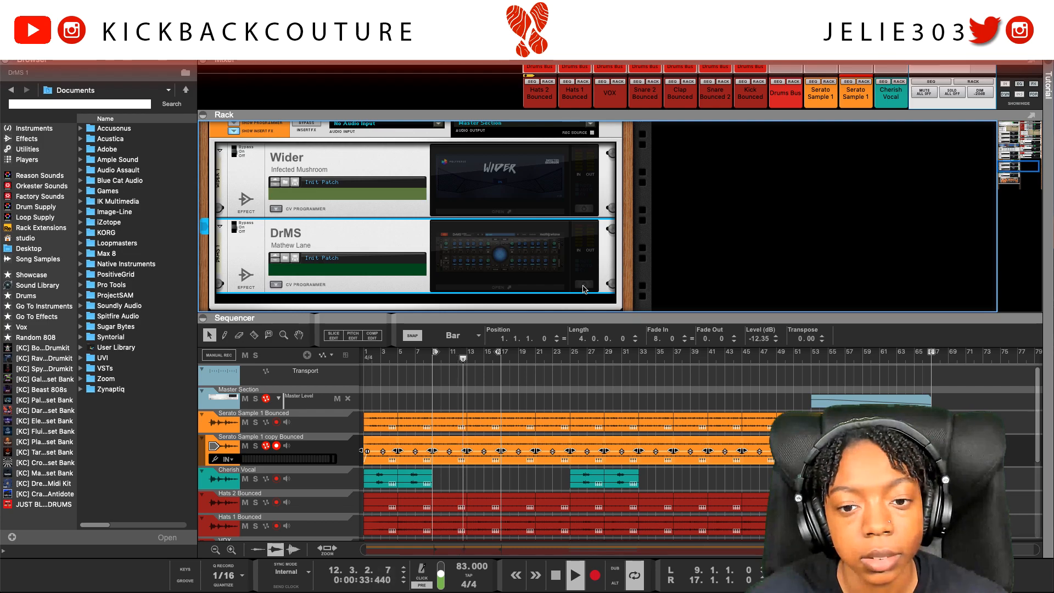
{"action": "left_click", "coordinate": [583, 285]}
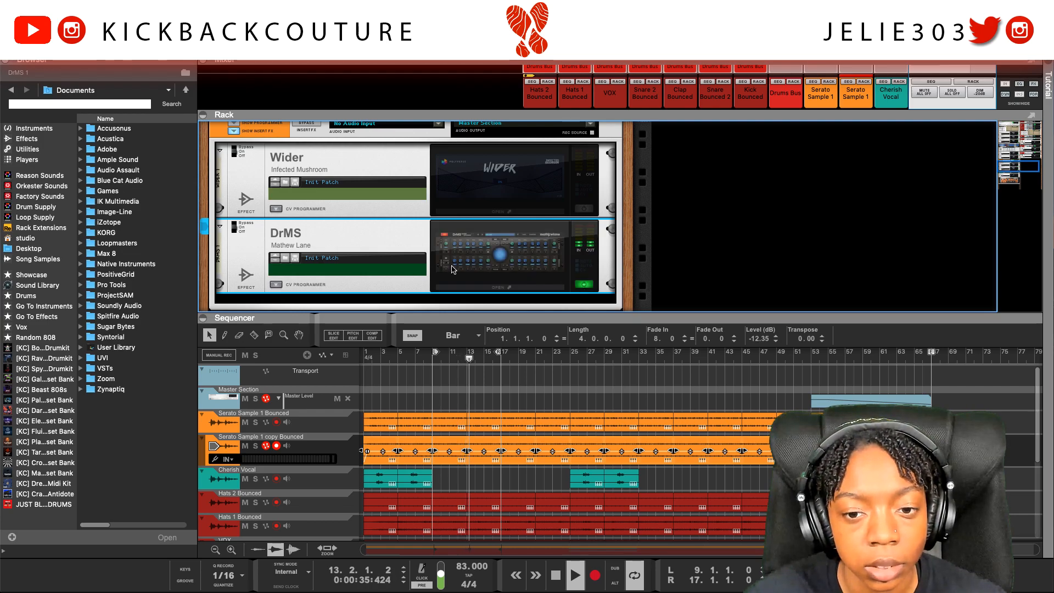
{"action": "scroll", "coordinate": [362, 214], "scroll_direction": "up", "scroll_amount": 3}
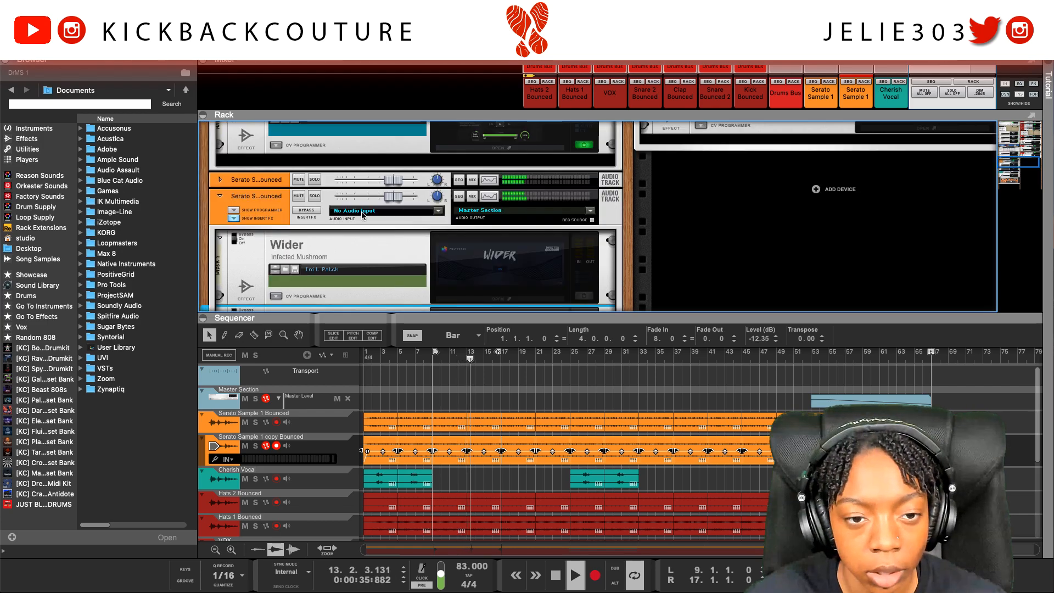
{"action": "left_click", "coordinate": [311, 210]}
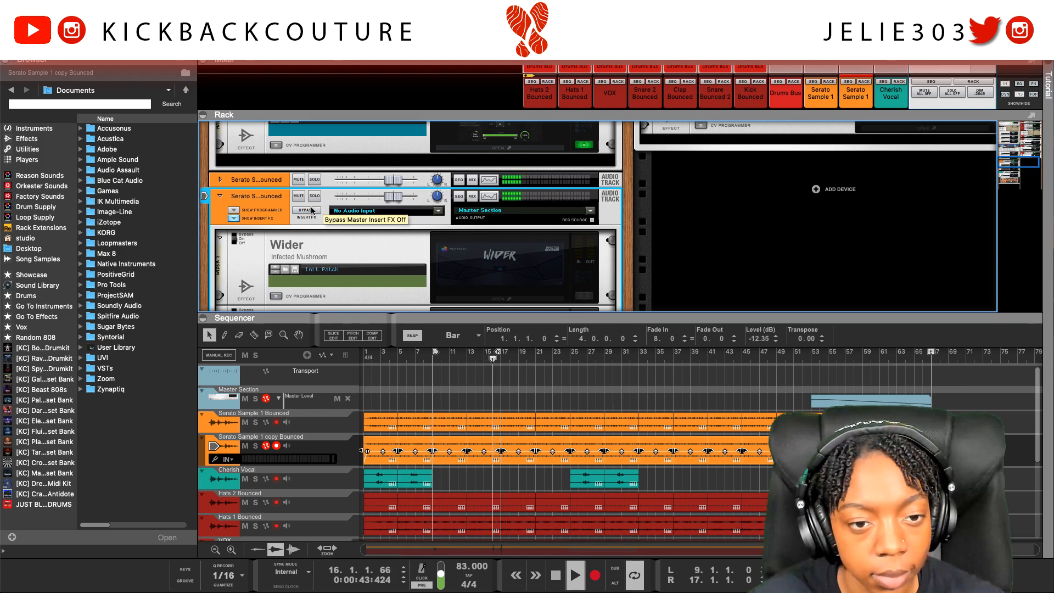
- Lower the level of all clips on the Serato Sample 1 copy Bounced track to -16.81 dB
{"action": "scroll", "coordinate": [324, 222], "scroll_direction": "down", "scroll_amount": 3}
{"action": "scroll", "coordinate": [324, 223], "scroll_direction": "down", "scroll_amount": 1}
{"action": "scroll", "coordinate": [351, 247], "scroll_direction": "down", "scroll_amount": 3}
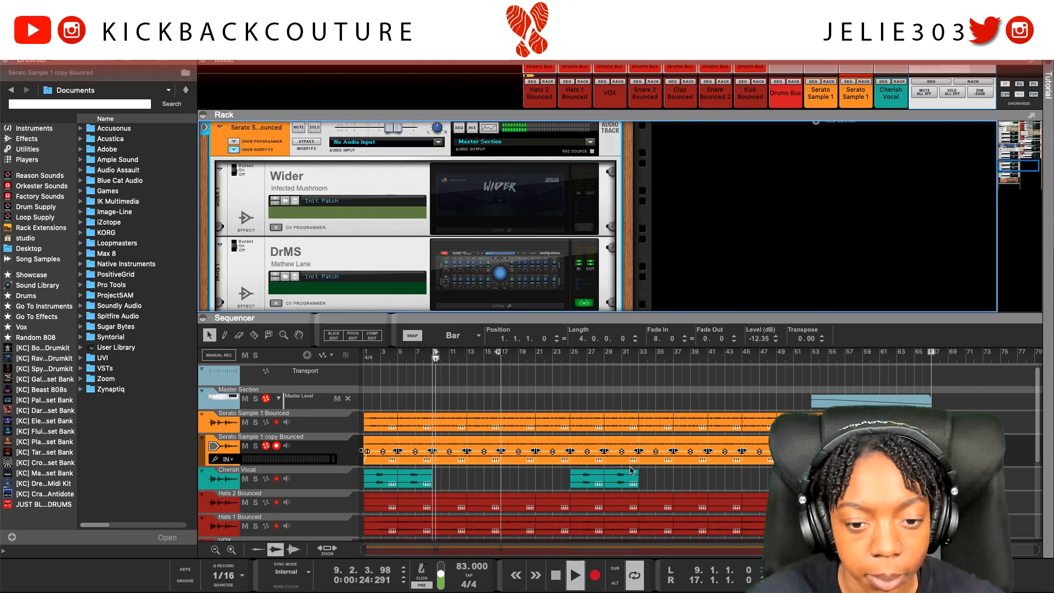
{"action": "left_click_drag", "start_coordinate": [752, 341], "coordinate": [754, 354]}
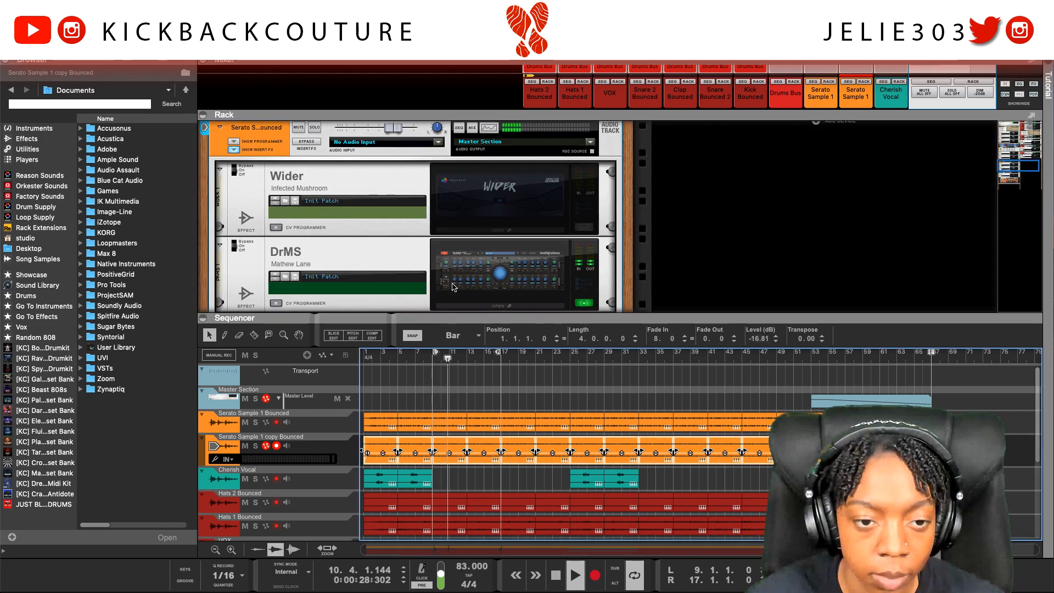
- Enable the low-pass filter on the Serato Sample 1 copy Bounced channel and set its frequency to 1.29 kHz
{"action": "left_click", "coordinate": [288, 178]}
{"action": "scroll", "coordinate": [375, 178], "scroll_direction": "up", "scroll_amount": 2}
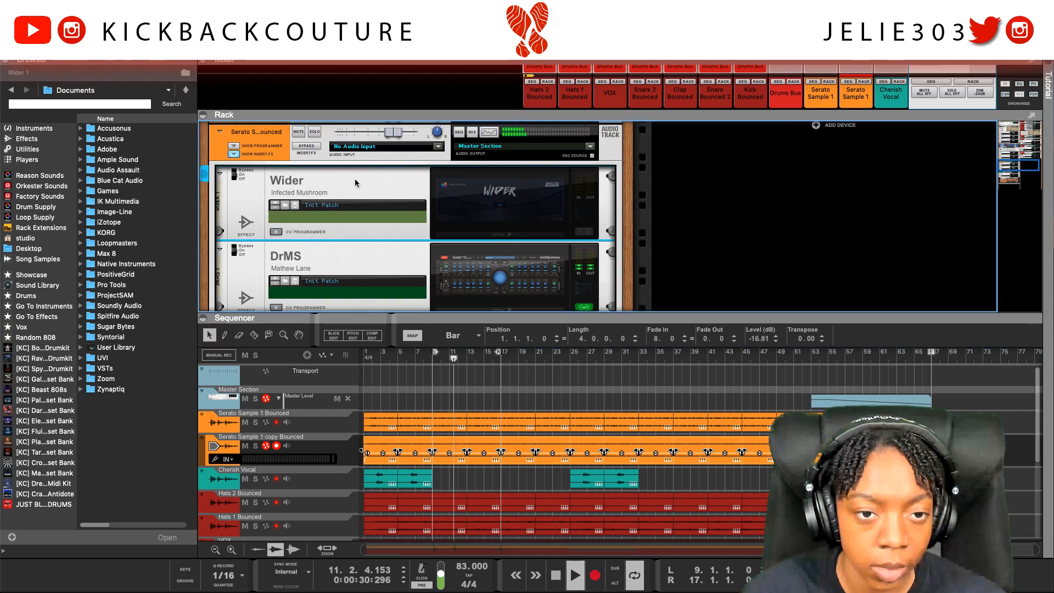
{"action": "left_click", "coordinate": [493, 146]}
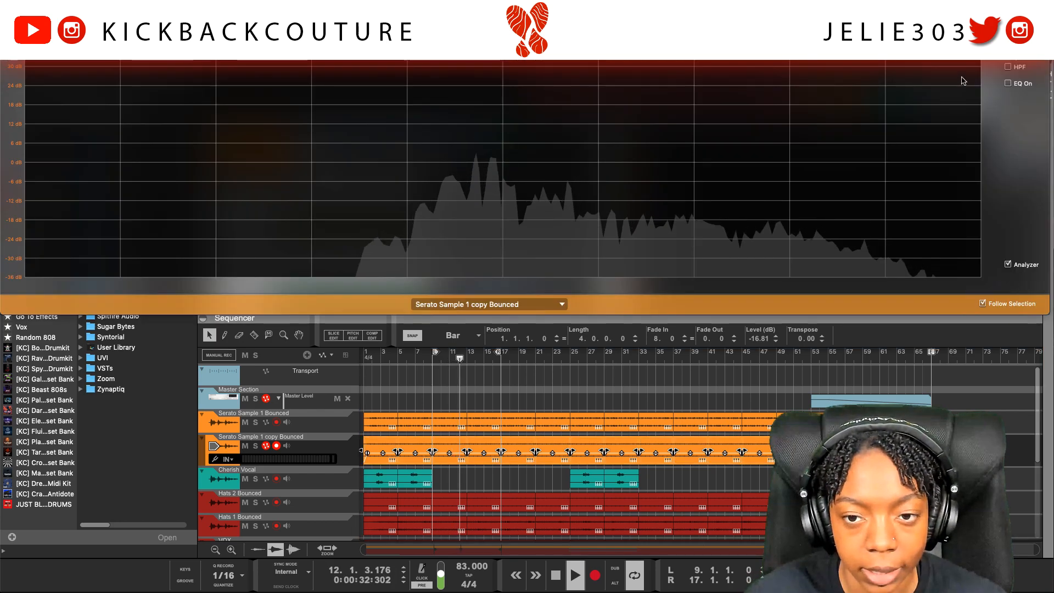
{"action": "left_click", "coordinate": [1009, 50]}
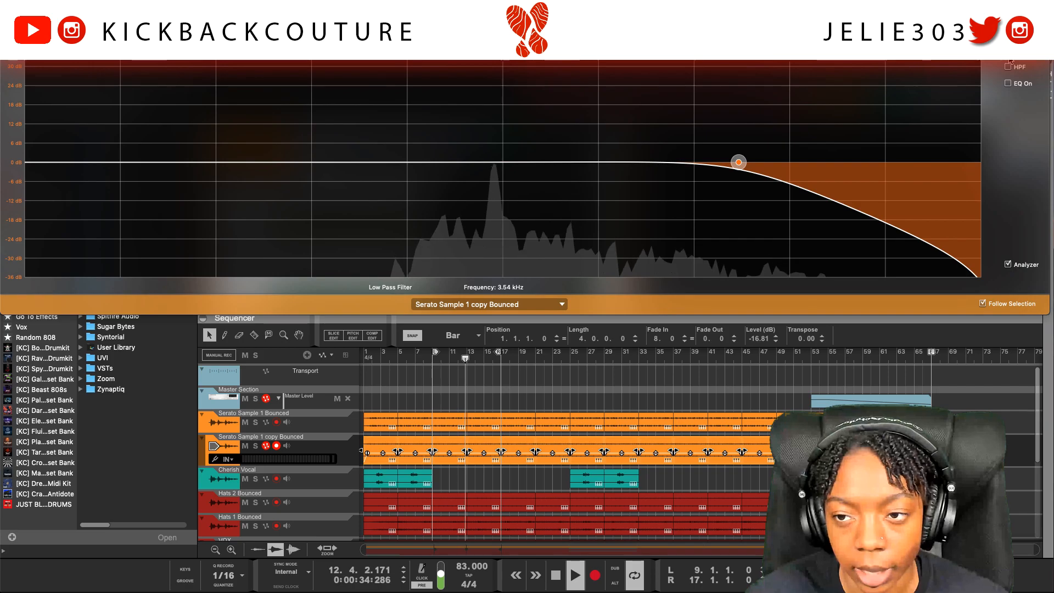
{"action": "left_click_drag", "start_coordinate": [739, 165], "coordinate": [602, 173]}
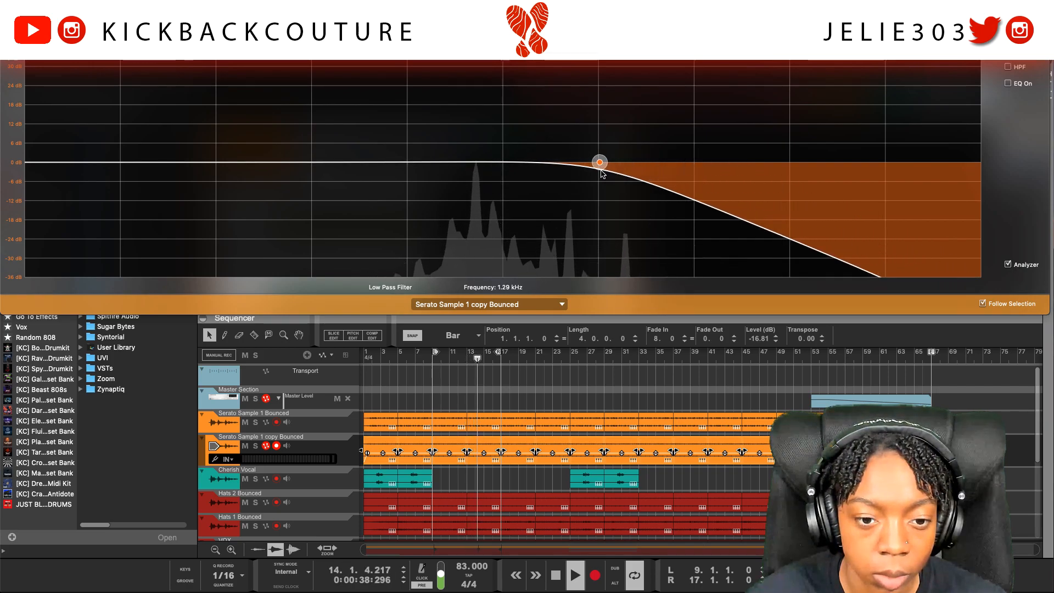
{"action": "left_click", "coordinate": [7, 28]}
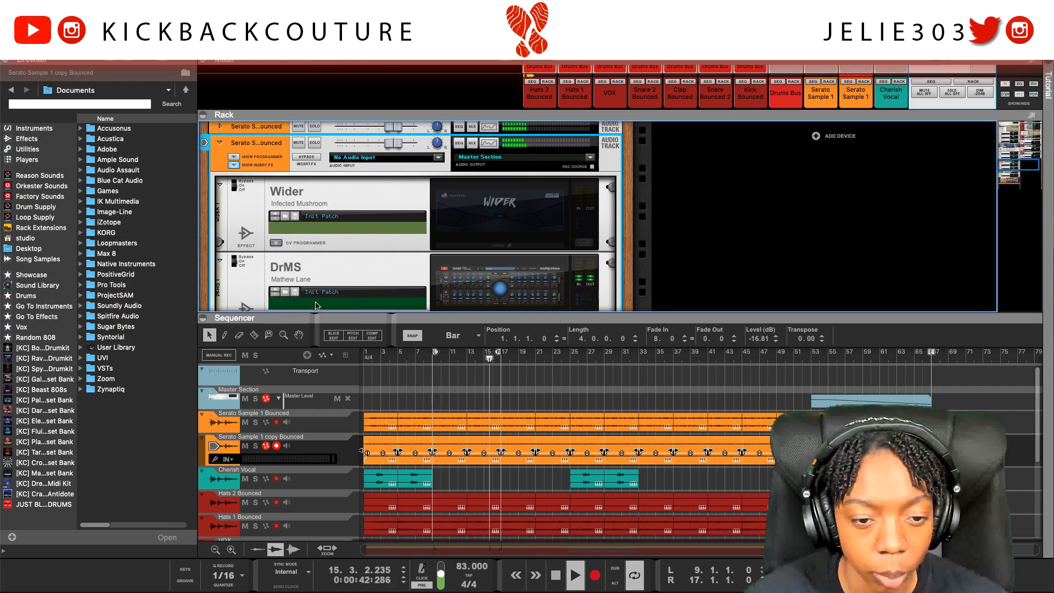
- Enlarge the rack area and fold away the insert effects of the Serato Sample 1 copy Bounced track
{"action": "left_click_drag", "start_coordinate": [314, 322], "coordinate": [314, 404]}
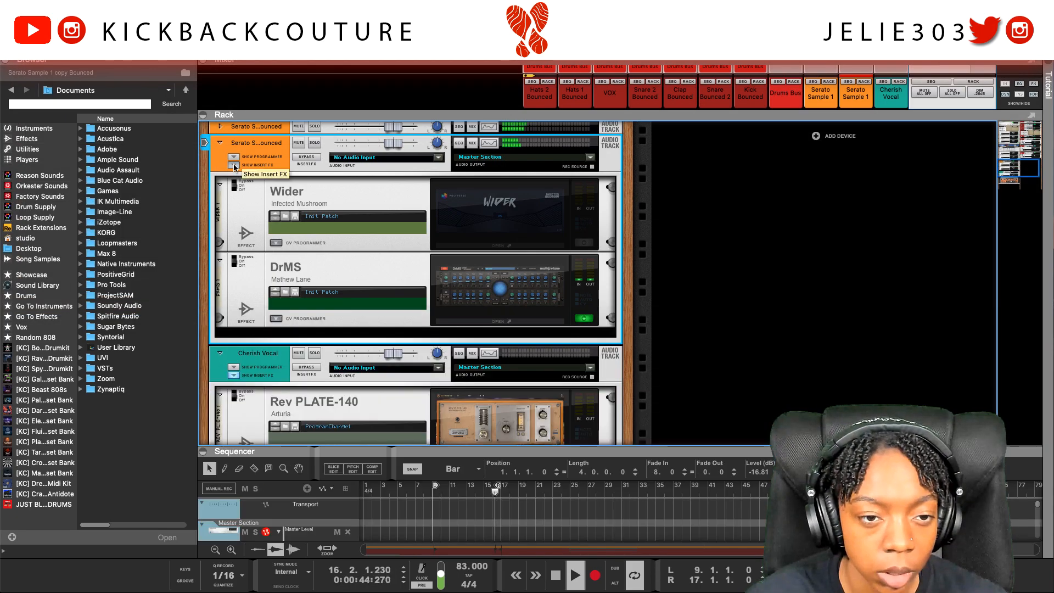
{"action": "left_click", "coordinate": [234, 165]}
{"action": "scroll", "coordinate": [259, 170], "scroll_direction": "up", "scroll_amount": 3}
{"action": "left_click", "coordinate": [266, 167]}
{"action": "scroll", "coordinate": [266, 170], "scroll_direction": "up", "scroll_amount": 5}
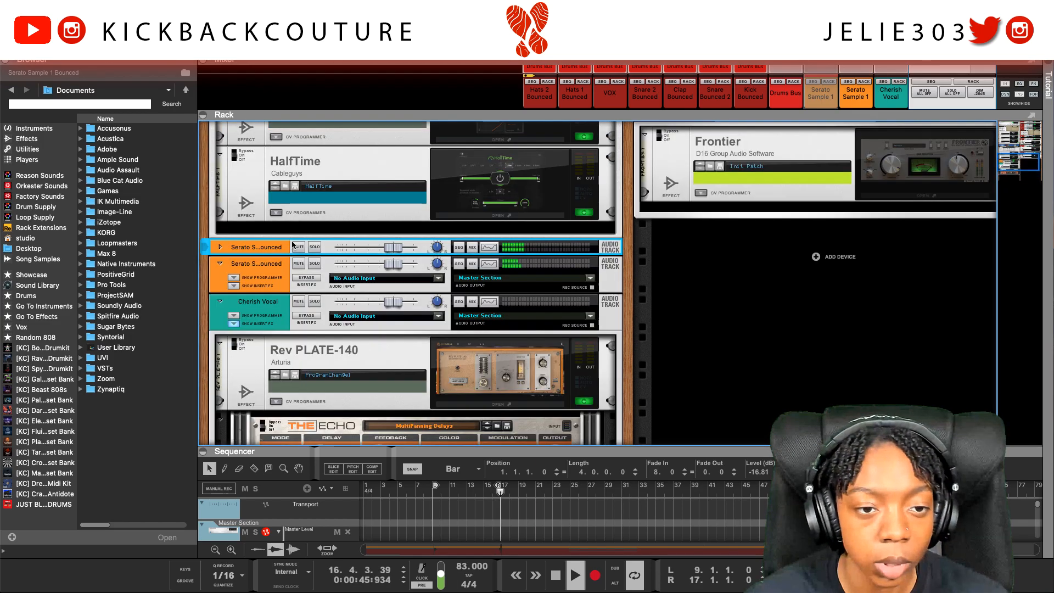
- Enable the Frontier limiter and the insert effects on the Drums Bus, and open Frontier's controls
{"action": "scroll", "coordinate": [365, 431], "scroll_direction": "down", "scroll_amount": 9}
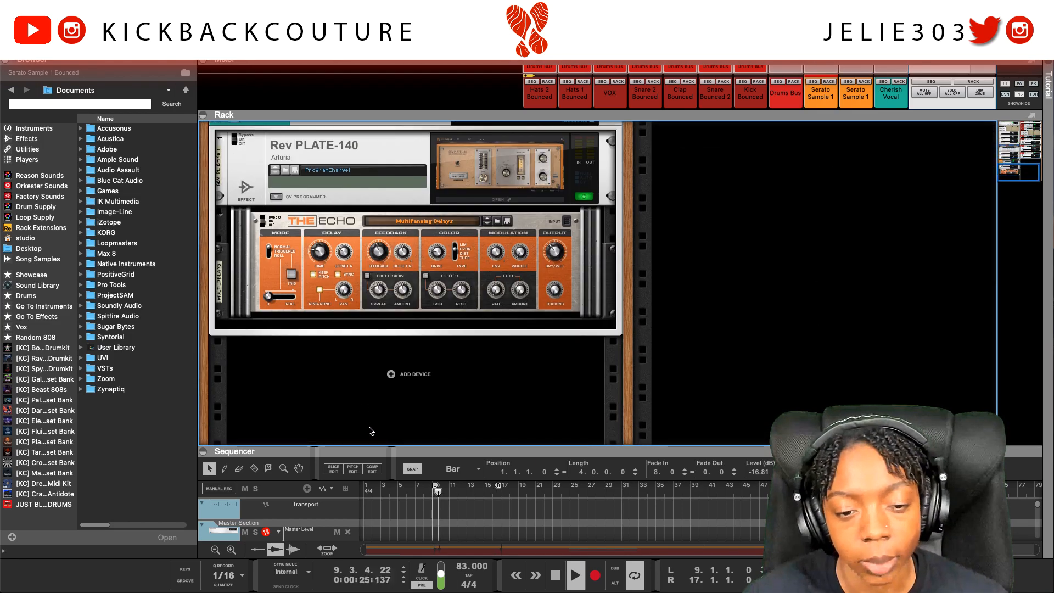
{"action": "scroll", "coordinate": [438, 328], "scroll_direction": "right", "scroll_amount": 3}
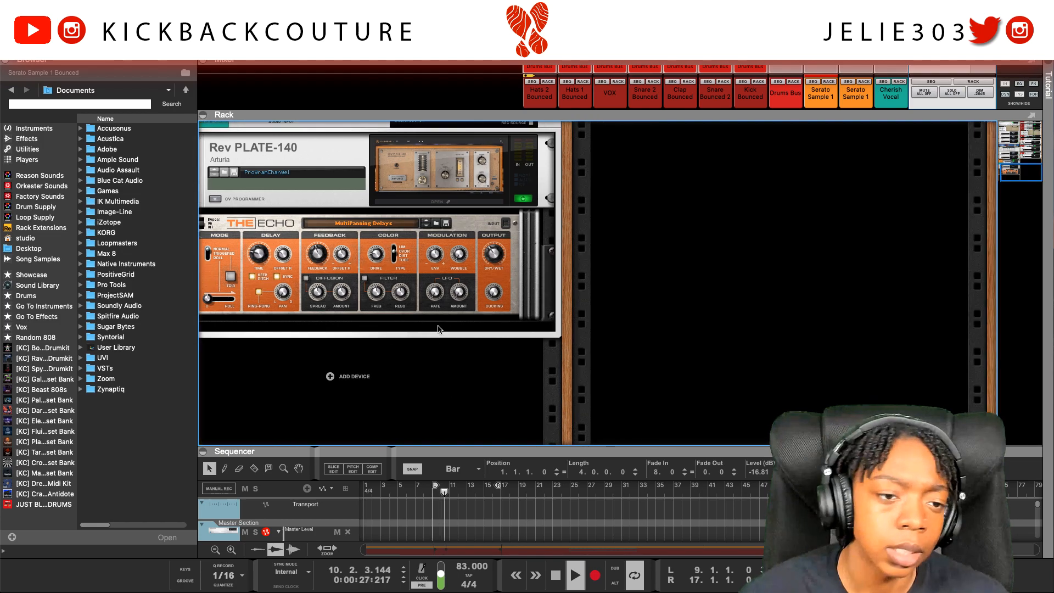
{"action": "scroll", "coordinate": [433, 313], "scroll_direction": "up", "scroll_amount": 9}
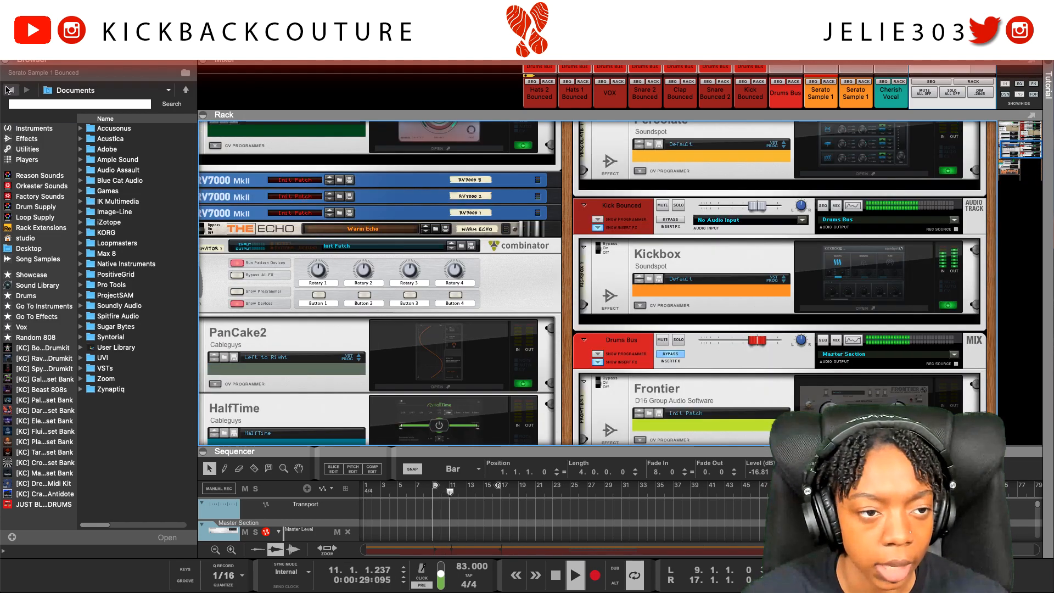
{"action": "left_click", "coordinate": [6, 67]}
{"action": "scroll", "coordinate": [823, 355], "scroll_direction": "down", "scroll_amount": 3}
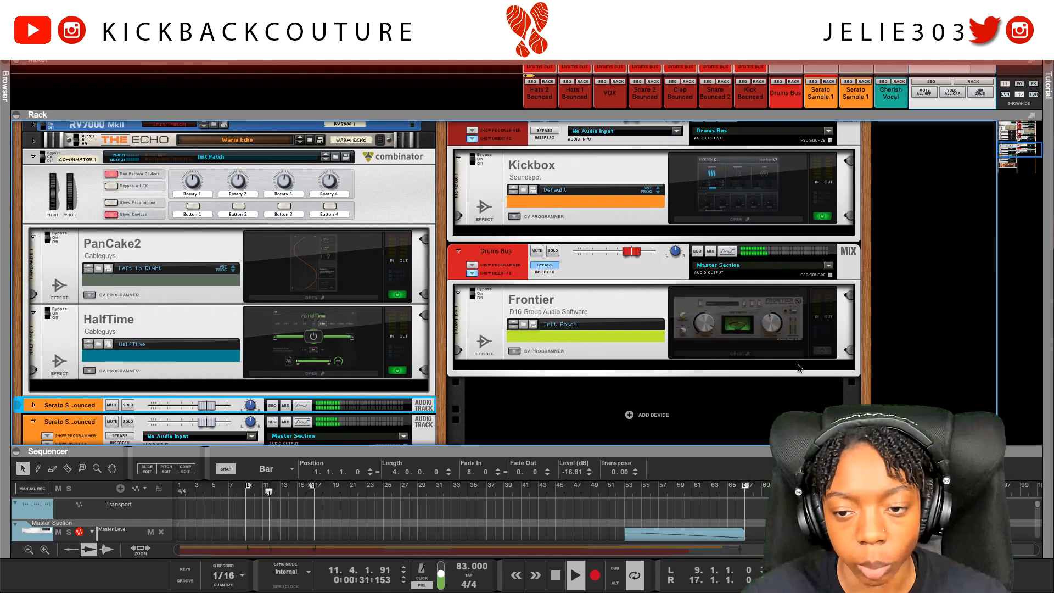
{"action": "left_click", "coordinate": [823, 354]}
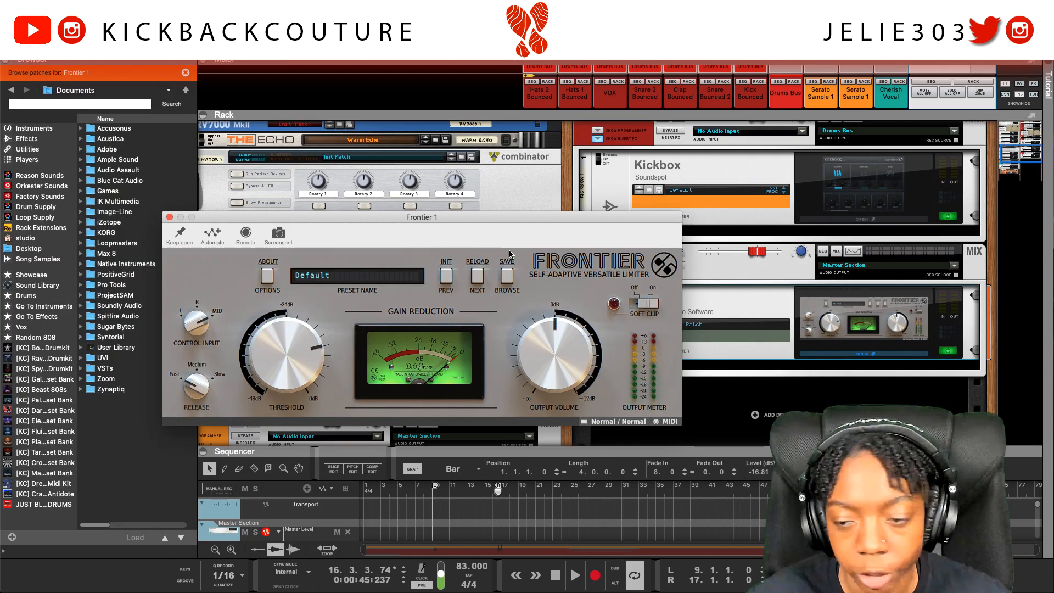
- Set Frontier's threshold to -9.9 dB and output volume to -3.8 dB during playback, keeping its window open
{"action": "key", "text": "space"}
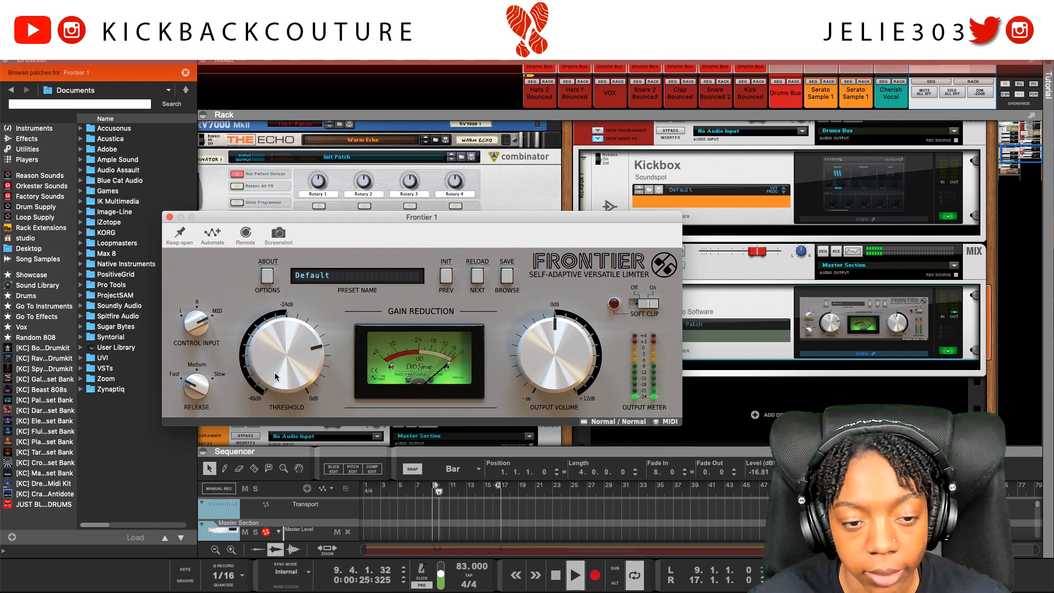
{"action": "mouse_move", "coordinate": [281, 375]}
{"action": "left_mouse_down"}
{"action": "mouse_move", "coordinate": [283, 353]}
{"action": "mouse_move", "coordinate": [299, 366]}
{"action": "mouse_move", "coordinate": [302, 350]}
{"action": "mouse_move", "coordinate": [297, 372]}
{"action": "left_mouse_up"}
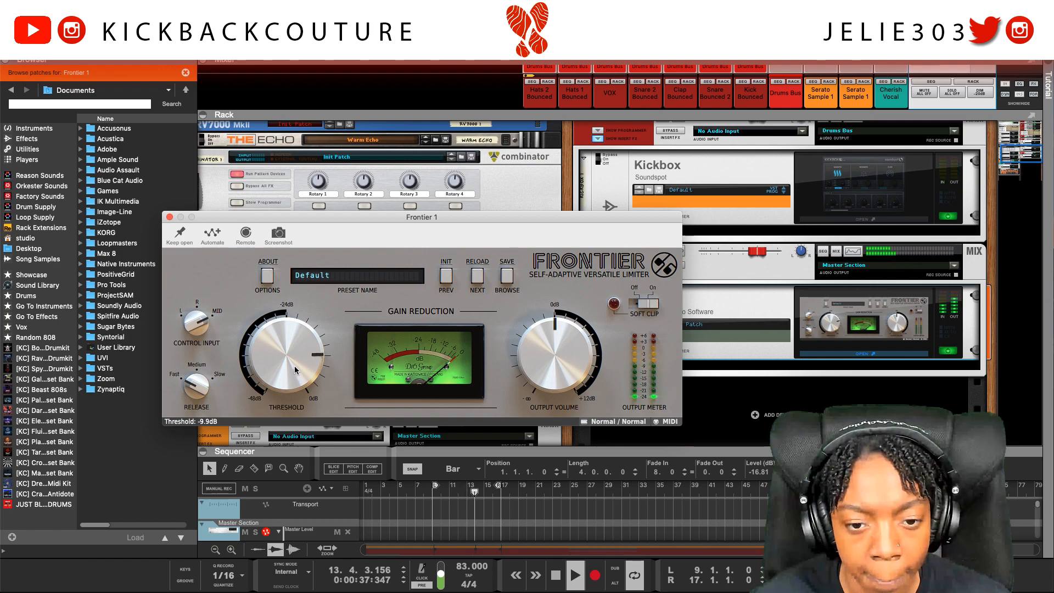
{"action": "left_click_drag", "start_coordinate": [532, 368], "coordinate": [547, 345]}
{"action": "left_click_drag", "start_coordinate": [537, 214], "coordinate": [421, 131]}
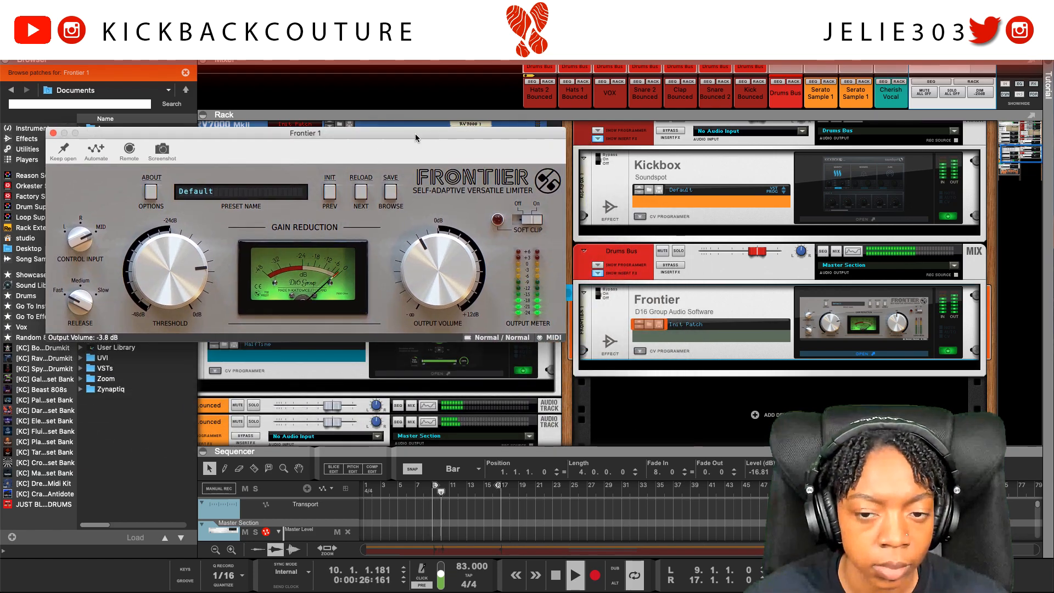
{"action": "left_click", "coordinate": [63, 152]}
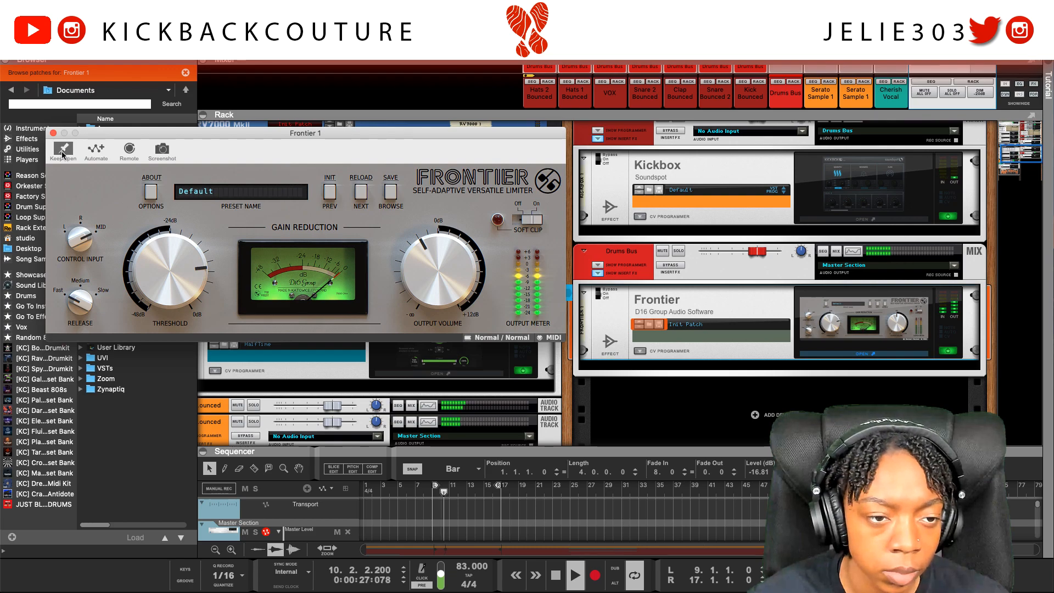
- Lower Frontier's output volume to -9.0 dB and compare the Drums Bus with its insert effects bypassed and active
{"action": "left_click", "coordinate": [669, 266]}
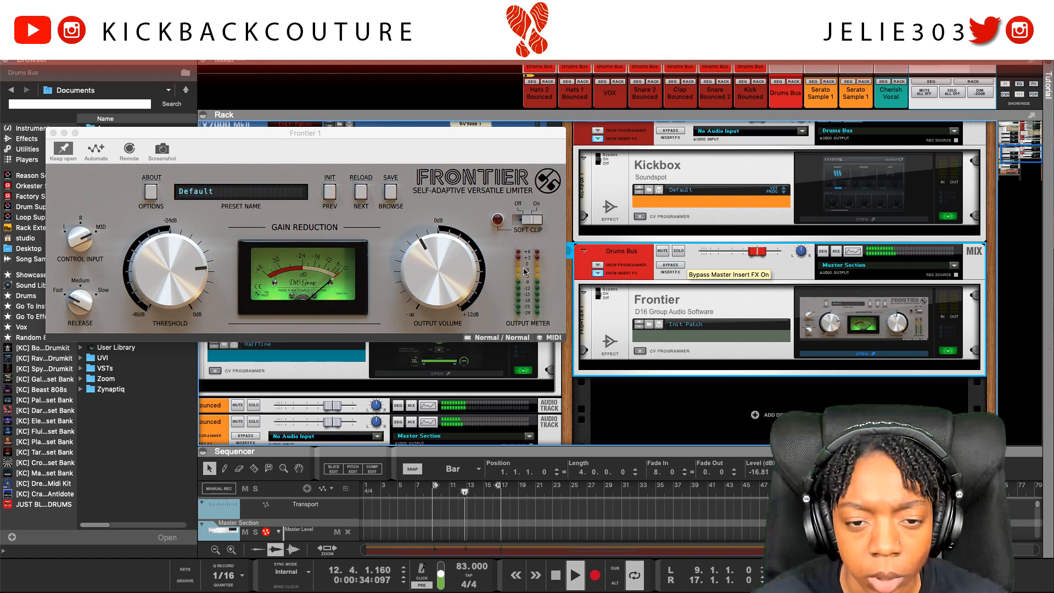
{"action": "left_click_drag", "start_coordinate": [432, 264], "coordinate": [435, 279]}
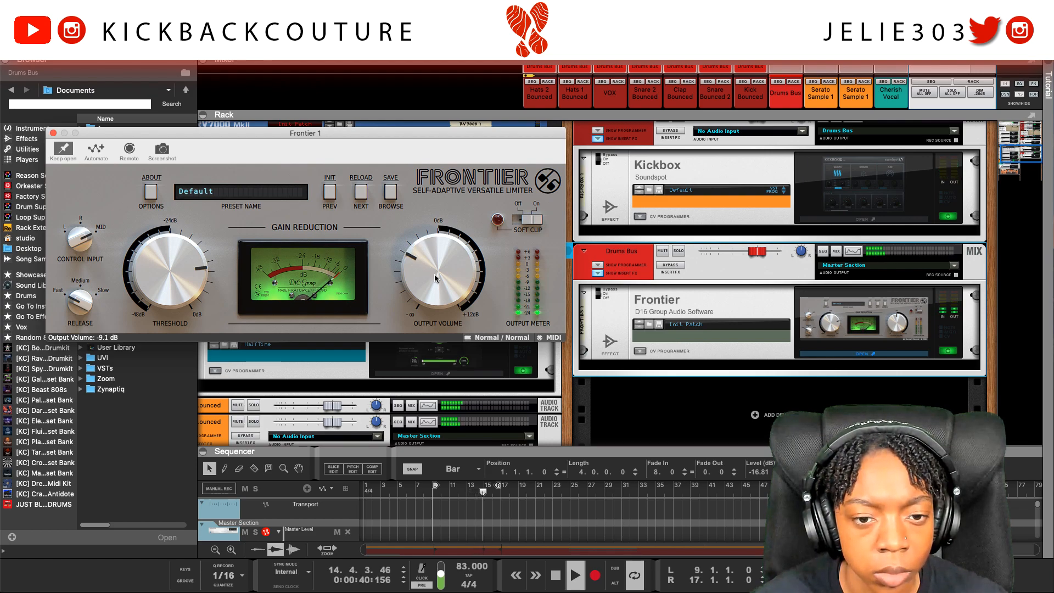
{"action": "left_click", "coordinate": [666, 266]}
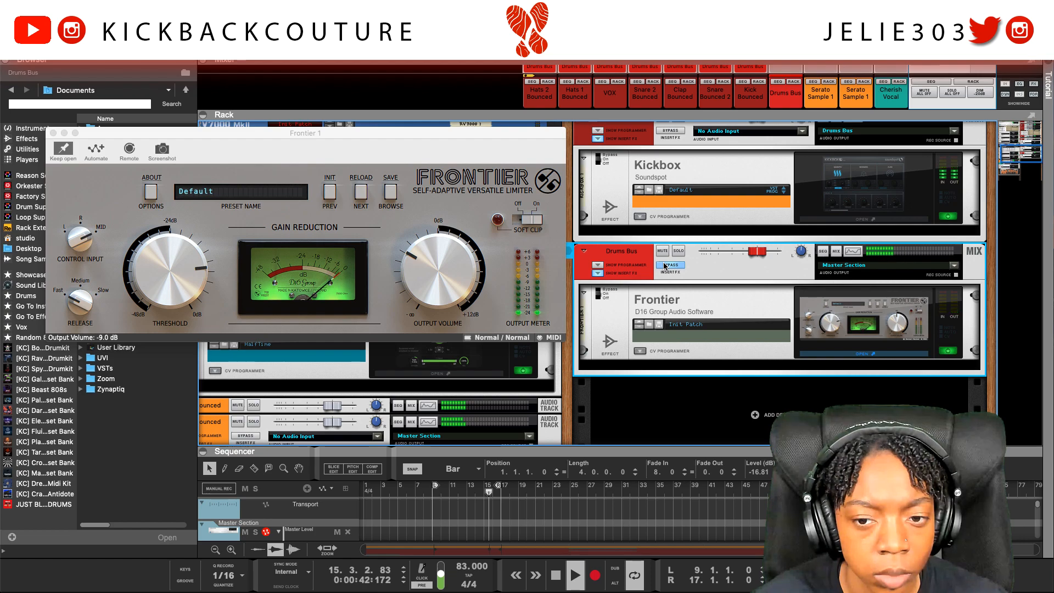
{"action": "left_click", "coordinate": [665, 266]}
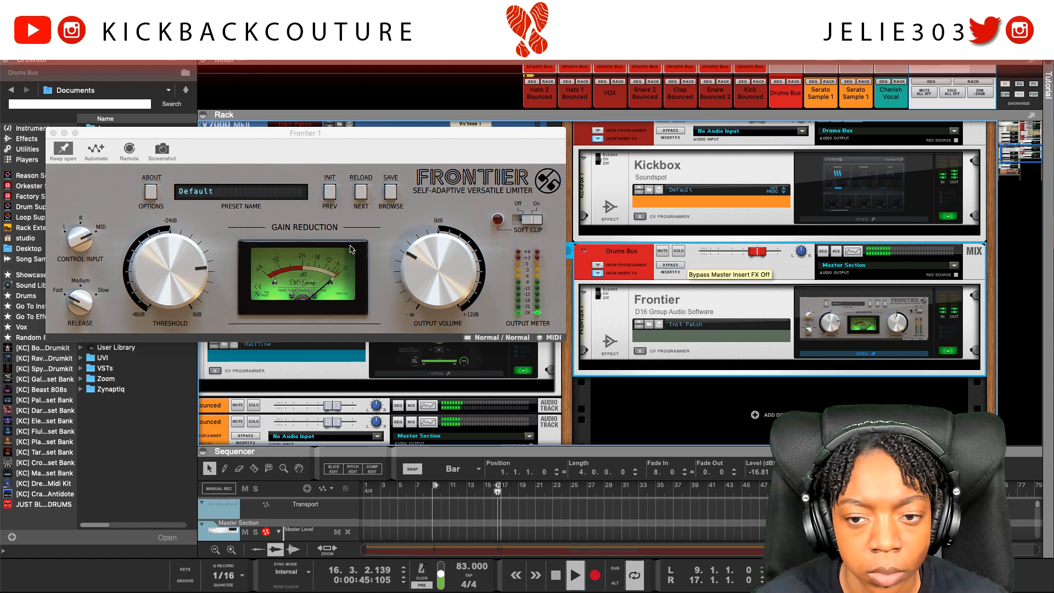
- Close the Frontier window and hide the browser to widen the rack view
{"action": "left_click", "coordinate": [53, 133]}
{"action": "left_click", "coordinate": [5, 65]}
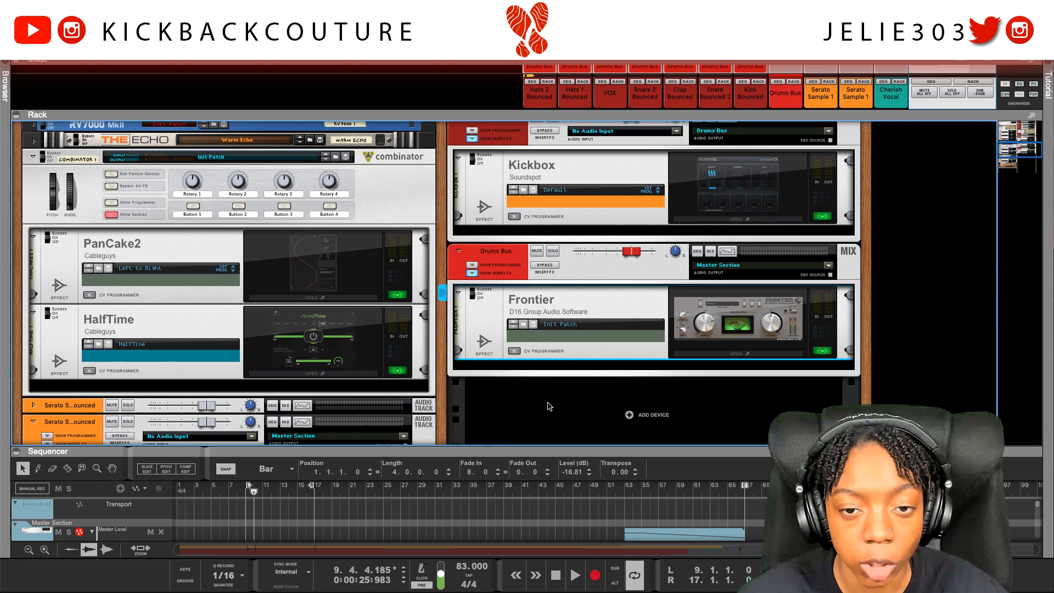
{"action": "scroll", "coordinate": [547, 418], "scroll_direction": "up", "scroll_amount": 2}
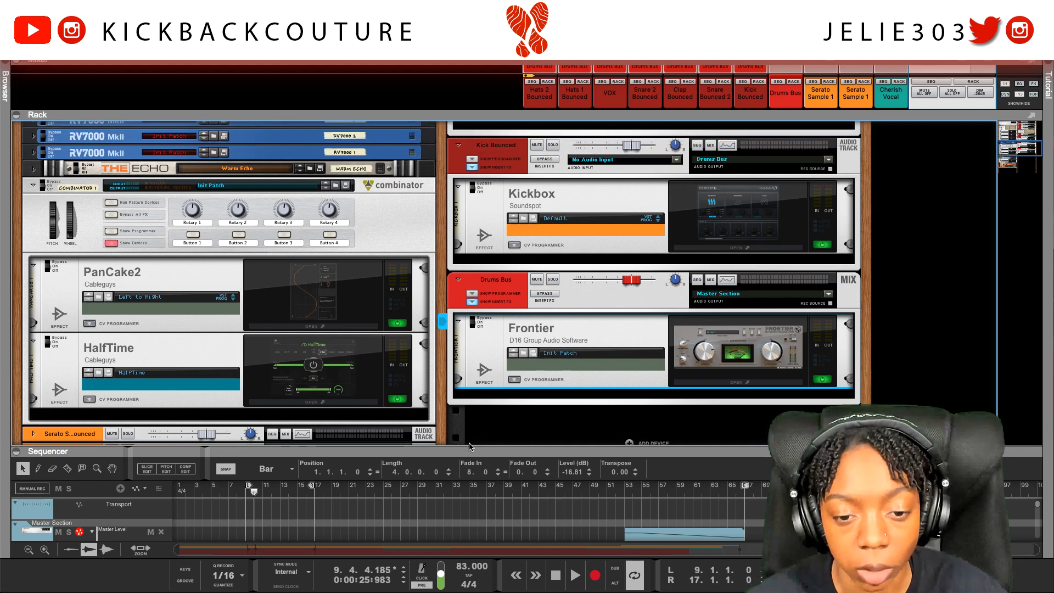
- Review the Kickbox and Frontier inserts in the rack, opening and closing the Drums Bus limiter's control window
{"action": "scroll", "coordinate": [494, 398], "scroll_direction": "up", "scroll_amount": 6}
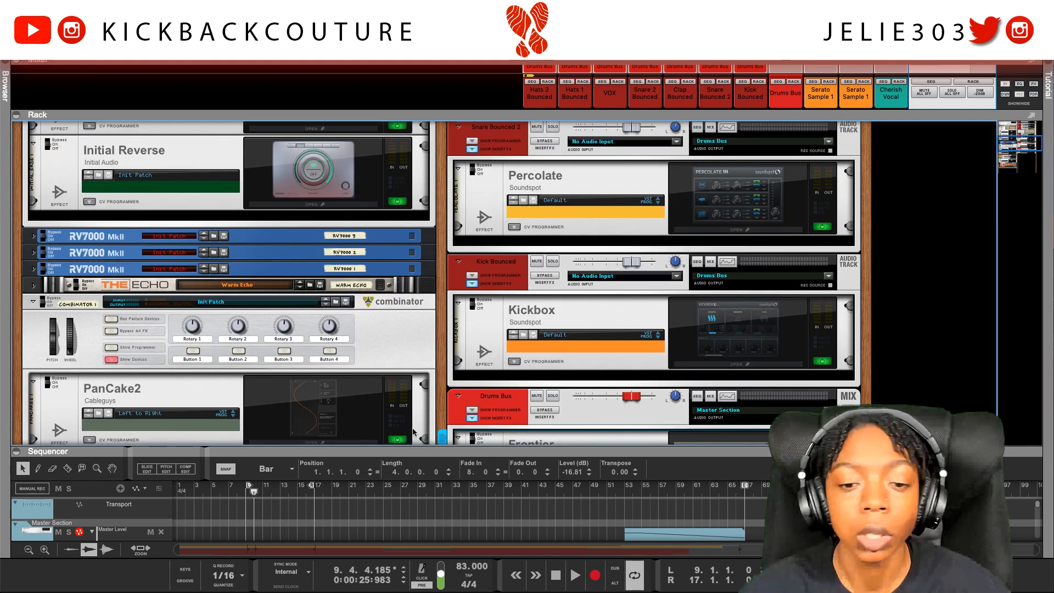
{"action": "scroll", "coordinate": [464, 387], "scroll_direction": "down", "scroll_amount": 4}
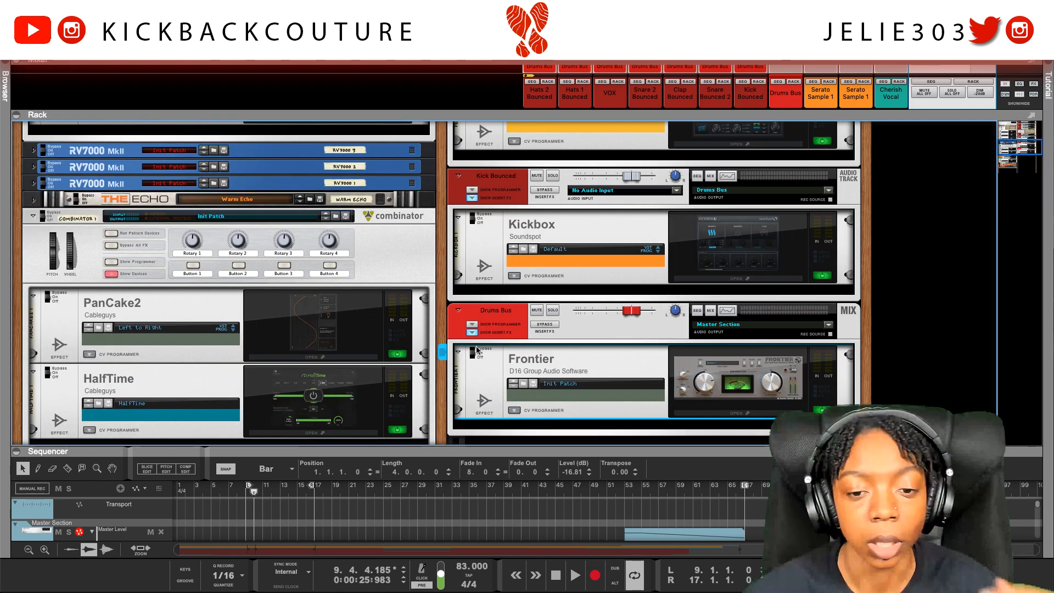
{"action": "left_click", "coordinate": [703, 416]}
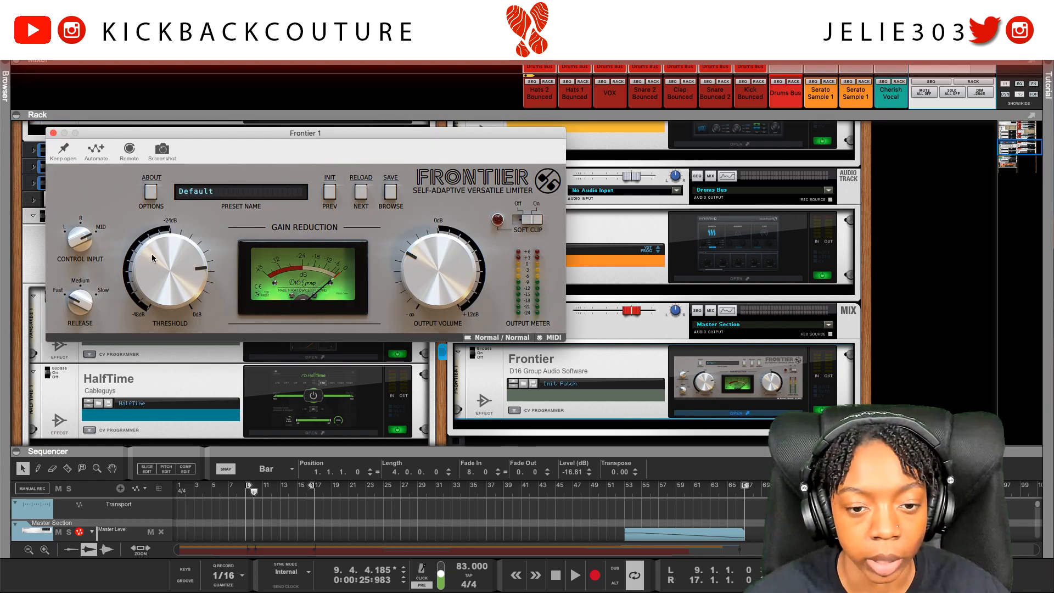
{"action": "left_click", "coordinate": [52, 134]}
{"action": "scroll", "coordinate": [416, 274], "scroll_direction": "up", "scroll_amount": 5}
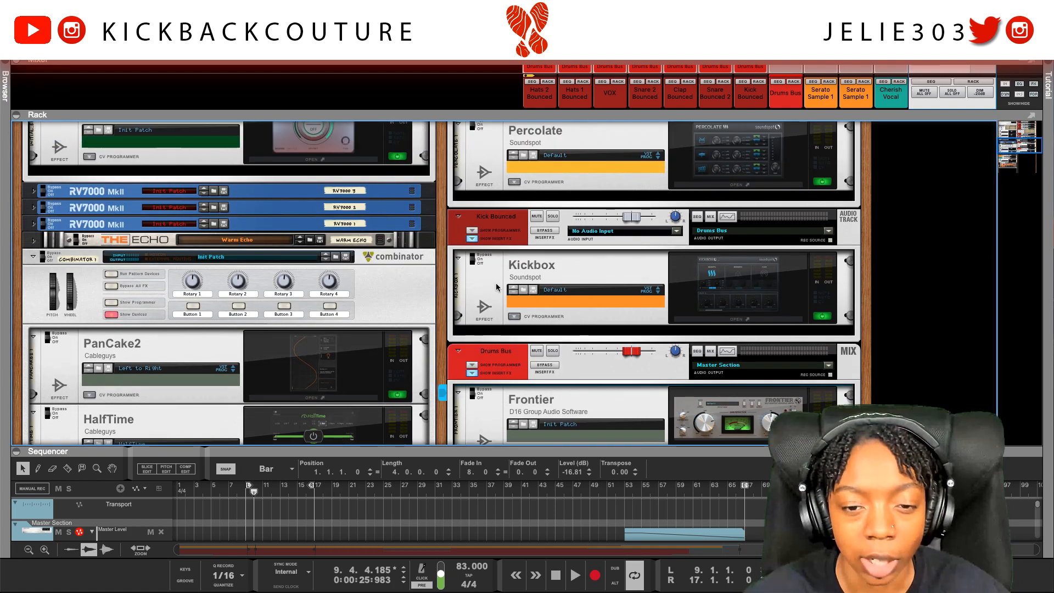
- Hide the insert programmer on the Snare 2 Bounced track and show its Percolate effect
{"action": "scroll", "coordinate": [522, 307], "scroll_direction": "up", "scroll_amount": 2}
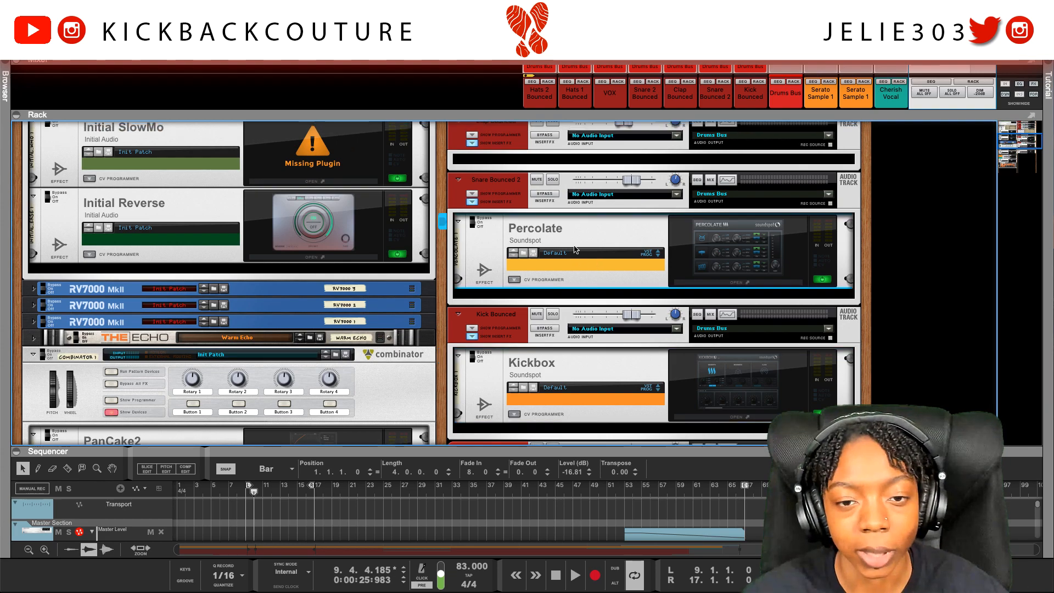
{"action": "scroll", "coordinate": [549, 247], "scroll_direction": "up", "scroll_amount": 5}
{"action": "scroll", "coordinate": [511, 262], "scroll_direction": "up", "scroll_amount": 8}
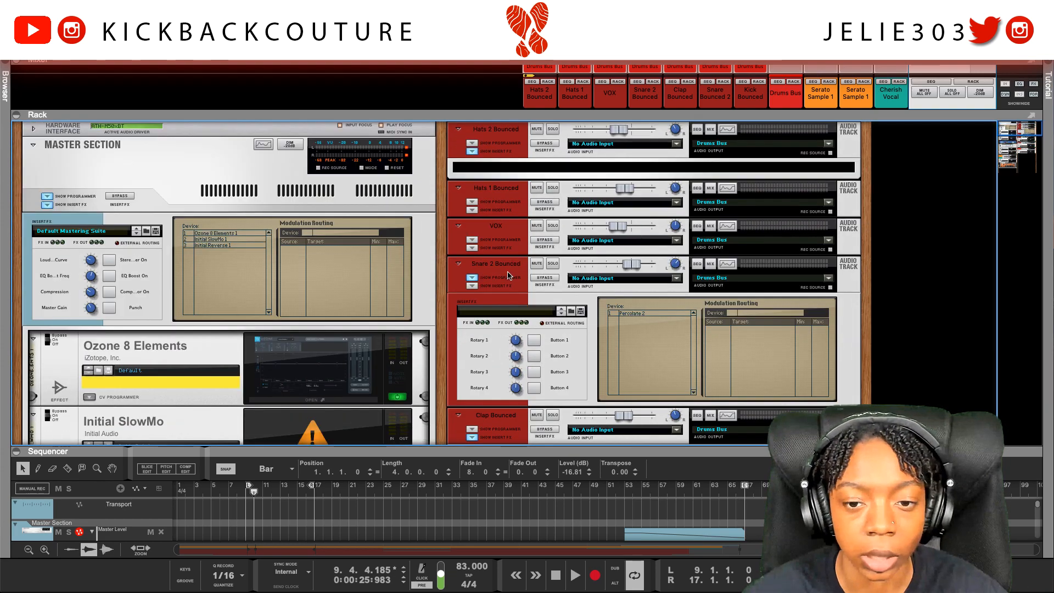
{"action": "left_click", "coordinate": [471, 277]}
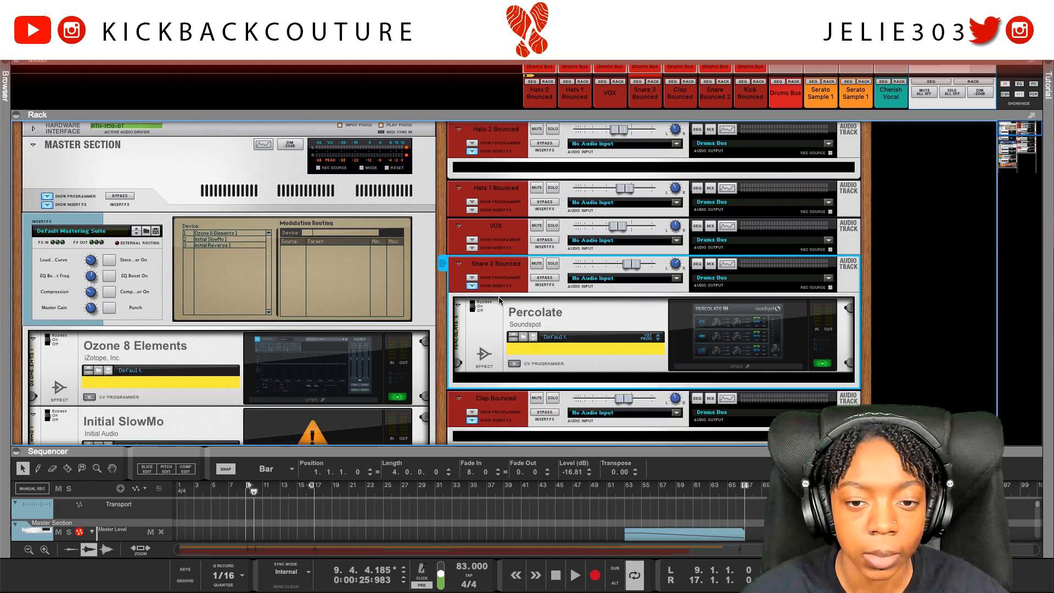
- Show the VOX track's insert effects and point out EchoBoy and PanCake2
{"action": "left_click", "coordinate": [472, 248]}
{"action": "left_click", "coordinate": [553, 284]}
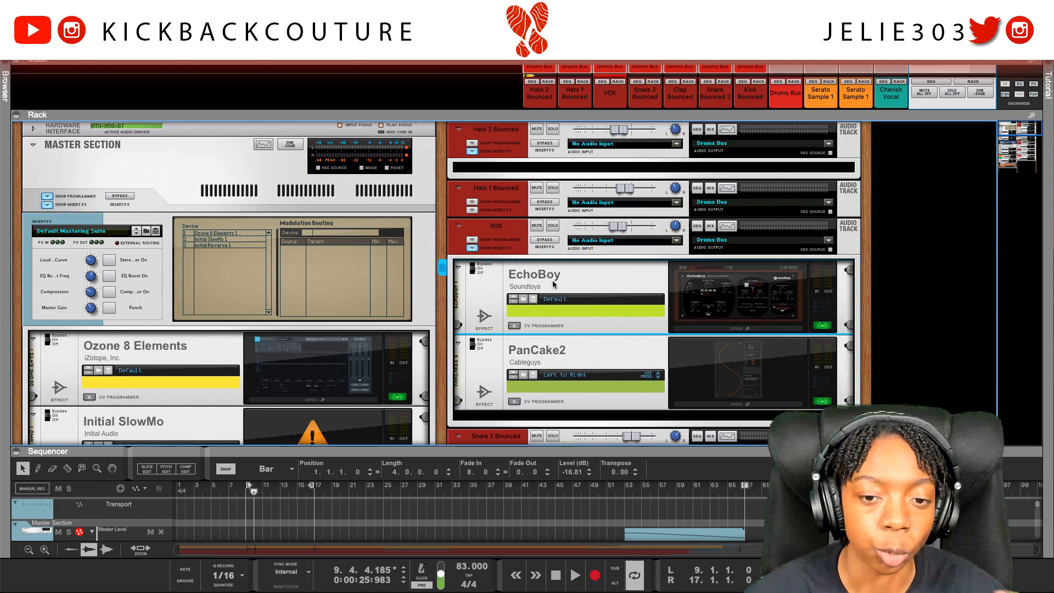
{"action": "left_click", "coordinate": [554, 345]}
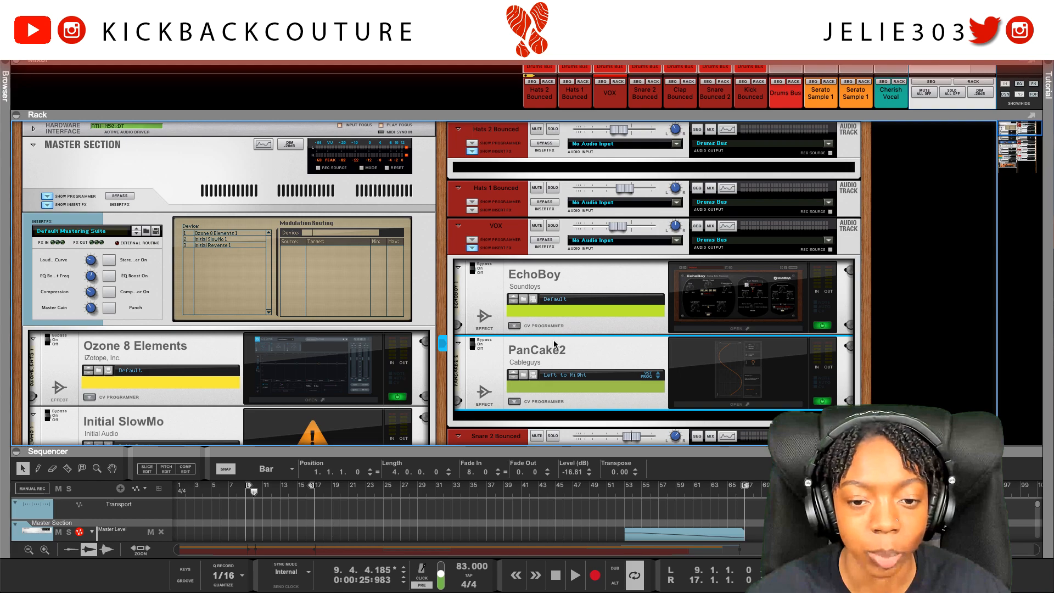
- Show the insert effects of the Hats 1 Bounced track and select its PanCake2 device
{"action": "left_click", "coordinate": [502, 214]}
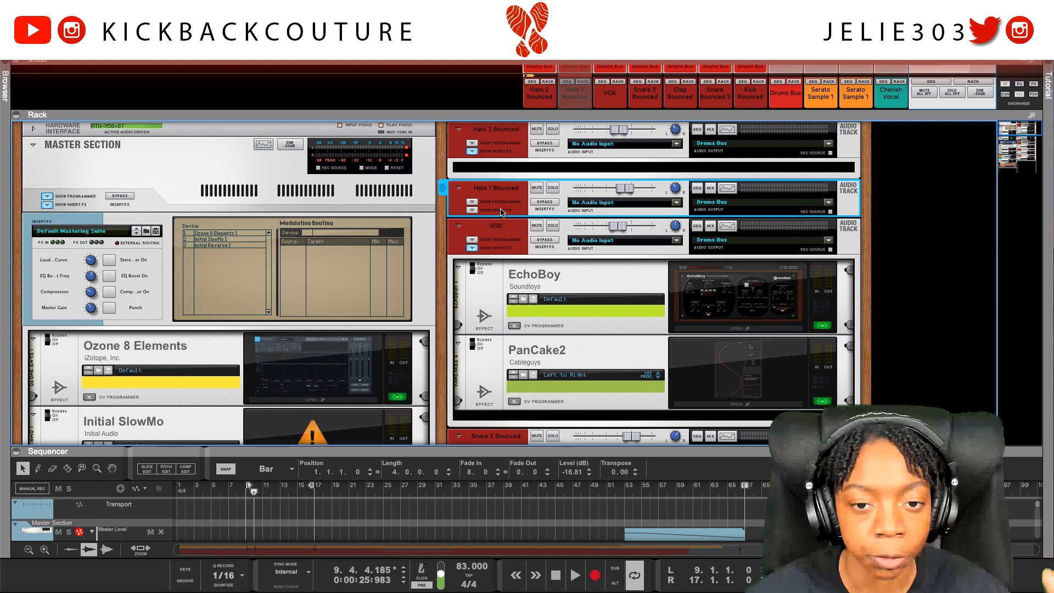
{"action": "left_click", "coordinate": [472, 211]}
{"action": "left_click", "coordinate": [560, 257]}
- Unfold the two Serato Sample bounced tracks in the rack to show their full channel strips
{"action": "scroll", "coordinate": [403, 348], "scroll_direction": "down", "scroll_amount": 10}
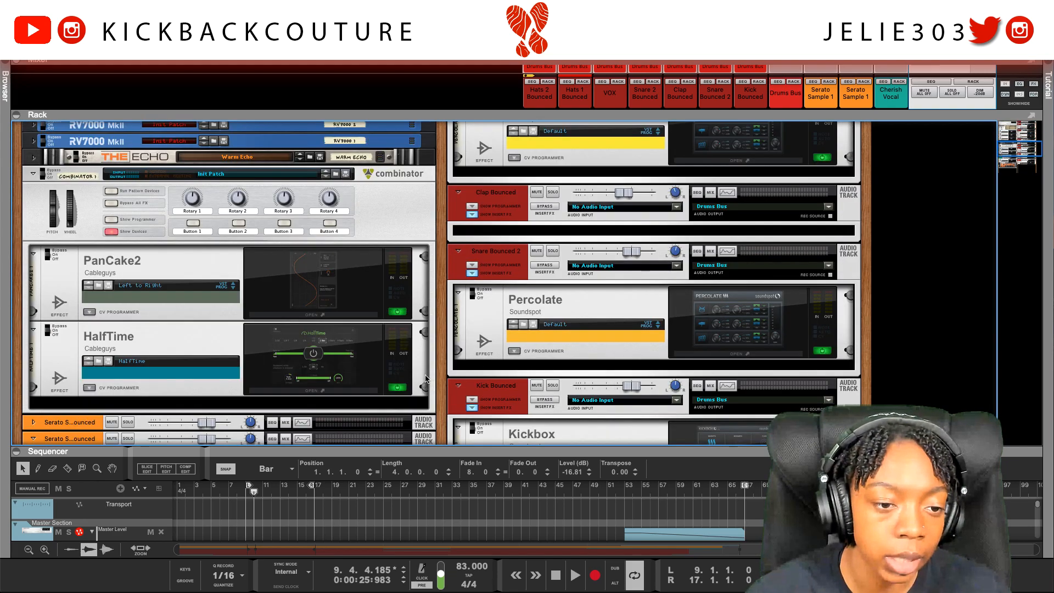
{"action": "scroll", "coordinate": [100, 203], "scroll_direction": "down", "scroll_amount": 4}
{"action": "left_click", "coordinate": [28, 240]}
{"action": "left_click", "coordinate": [33, 235]}
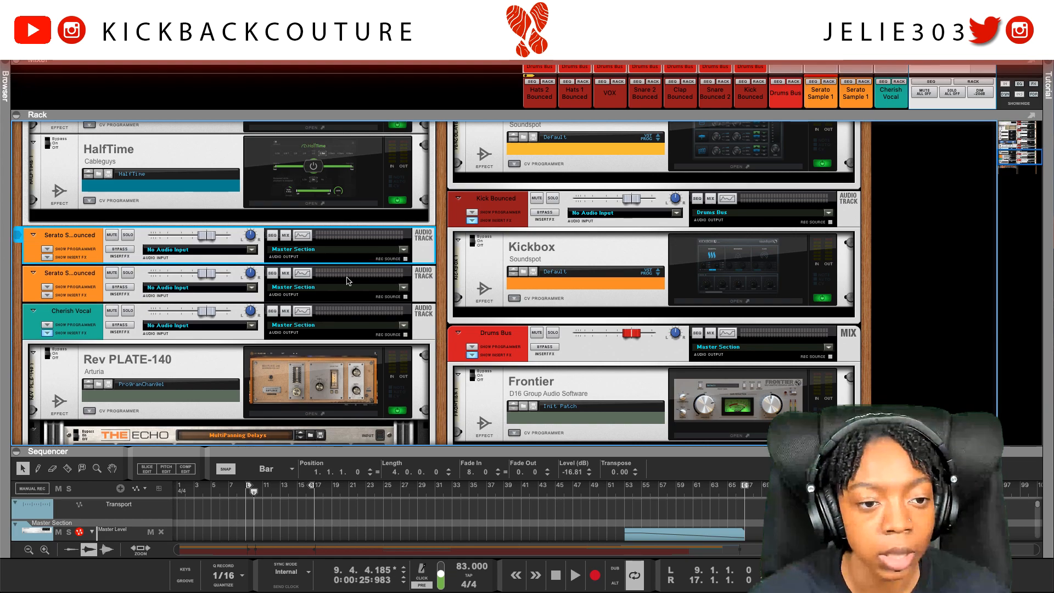
- Inspect the filter curves of Serato Sample 1 Bounced and its copy in the spectrum EQ display, then close it
{"action": "left_click", "coordinate": [302, 236]}
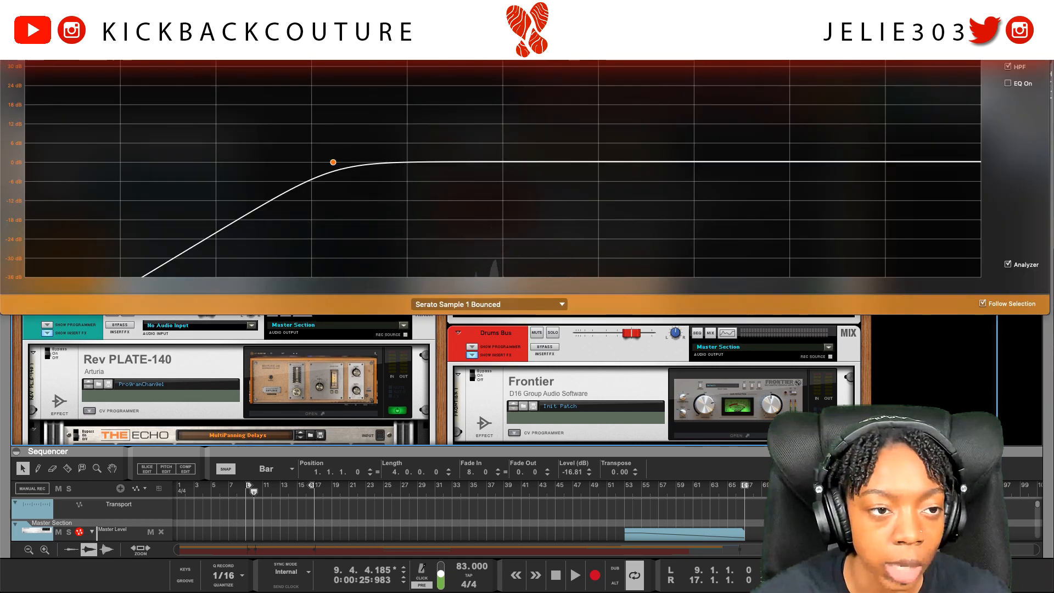
{"action": "key", "text": "F2"}
{"action": "left_click", "coordinate": [305, 276]}
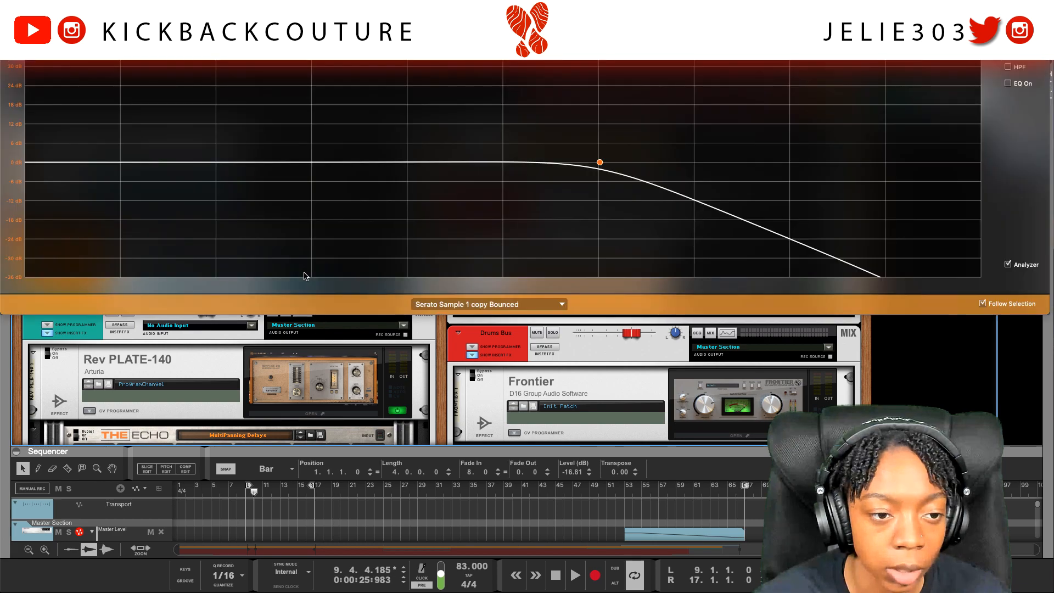
{"action": "key", "text": "F2"}
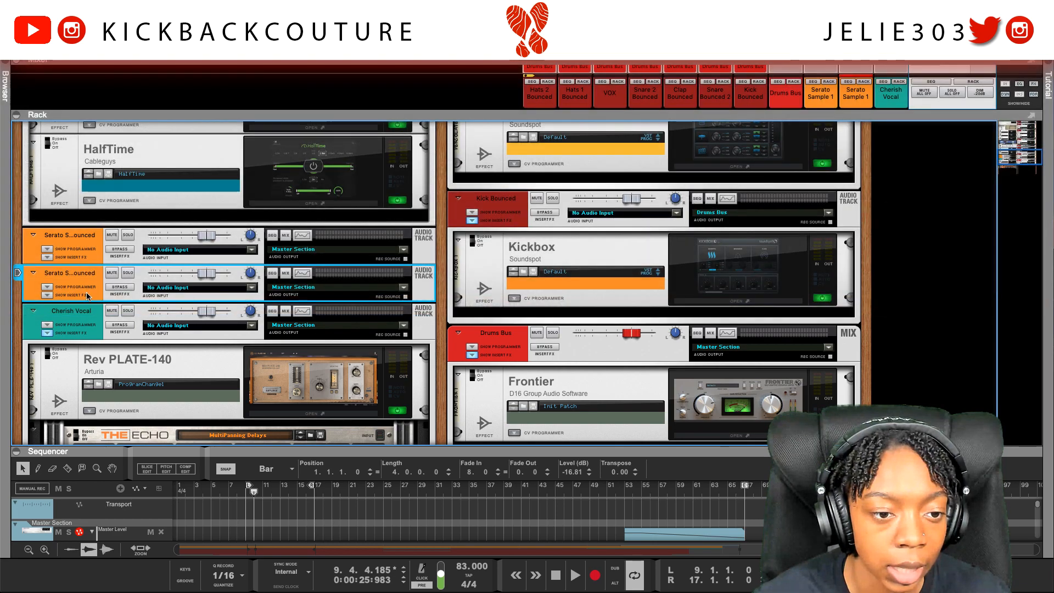
- Show the insert effects of Serato Sample 1 copy Bounced and point out Wider and DrMS
{"action": "left_click", "coordinate": [47, 295]}
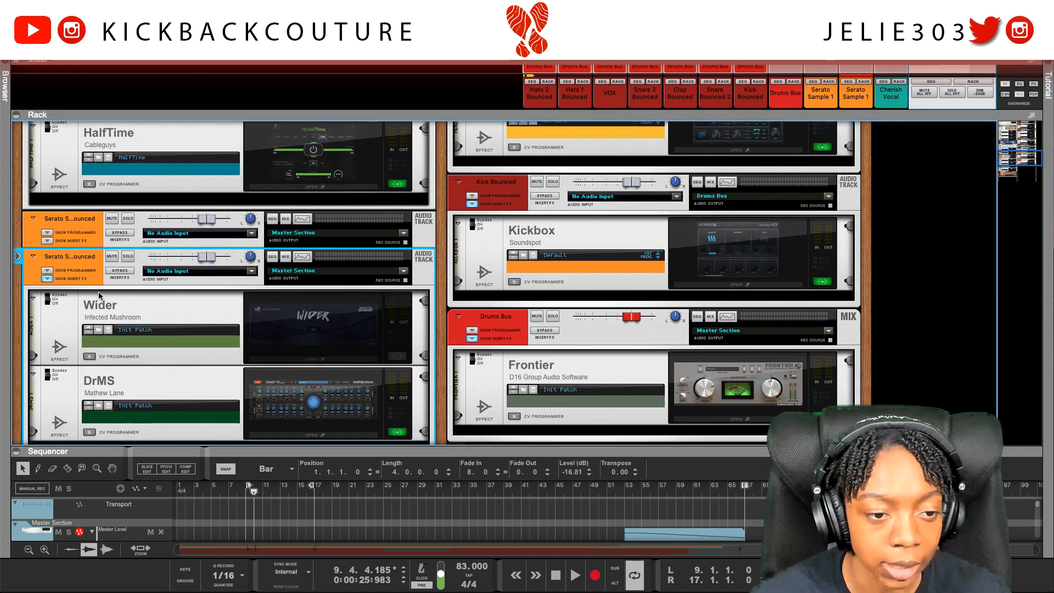
{"action": "scroll", "coordinate": [98, 291], "scroll_direction": "down", "scroll_amount": 1}
{"action": "left_click", "coordinate": [120, 309]}
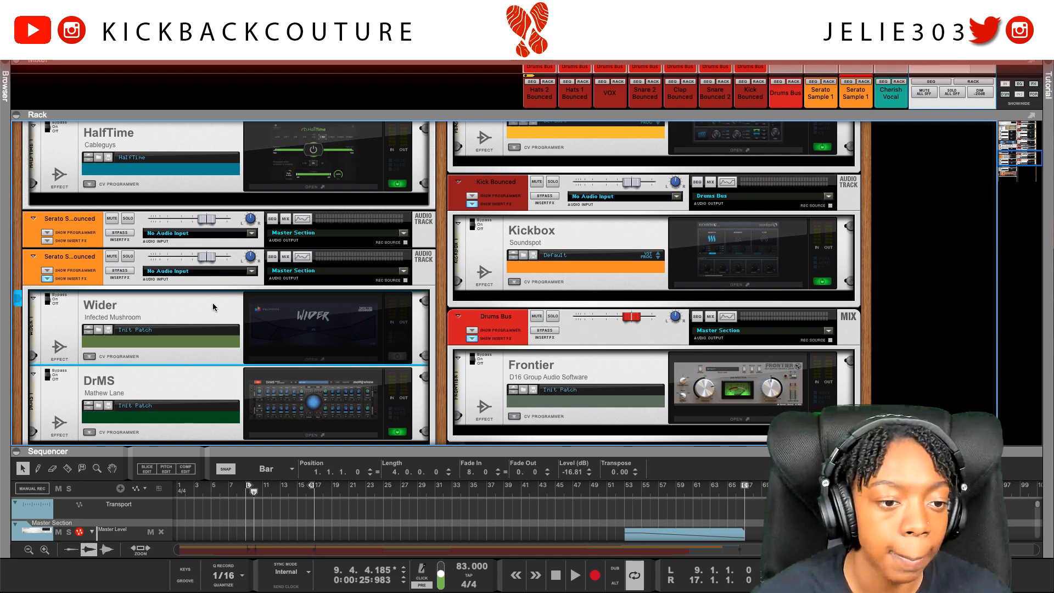
{"action": "left_click", "coordinate": [146, 384]}
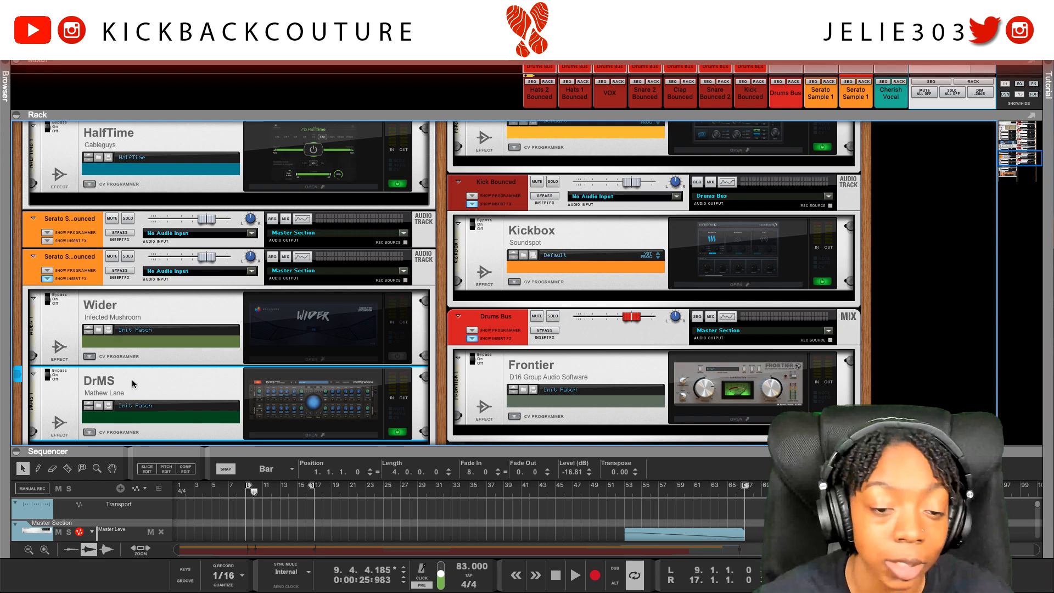
- Review the remaining drum inserts in the rack, from the Drums Bus up through Kickbox to Percolate on Snare Bounced 2
{"action": "scroll", "coordinate": [129, 382], "scroll_direction": "down", "scroll_amount": 3}
{"action": "left_click", "coordinate": [596, 311]}
{"action": "scroll", "coordinate": [545, 317], "scroll_direction": "up", "scroll_amount": 5}
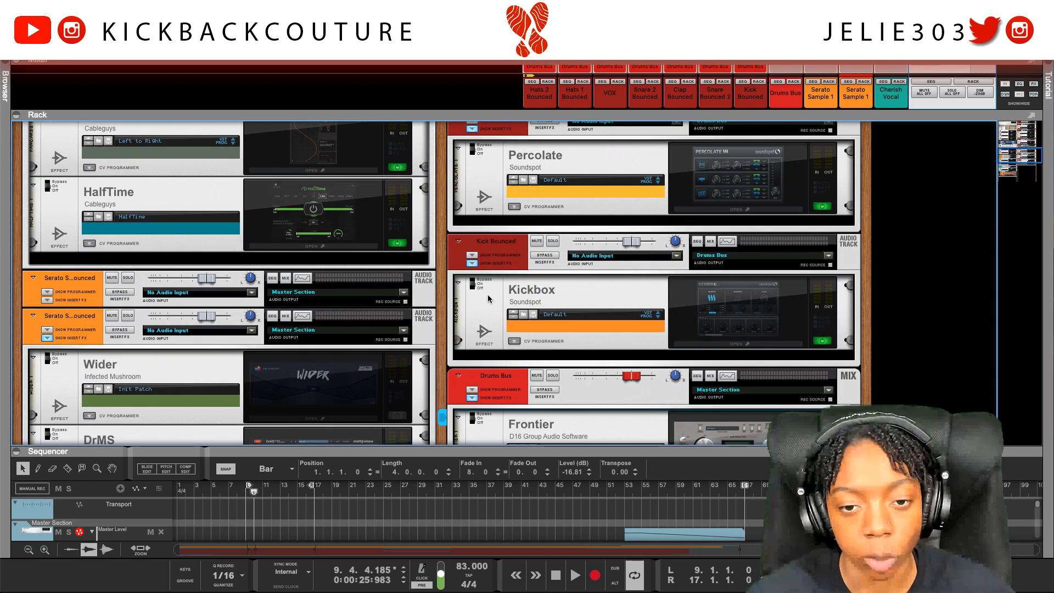
{"action": "left_click", "coordinate": [494, 308]}
{"action": "scroll", "coordinate": [505, 282], "scroll_direction": "up", "scroll_amount": 3}
{"action": "left_click", "coordinate": [493, 238]}
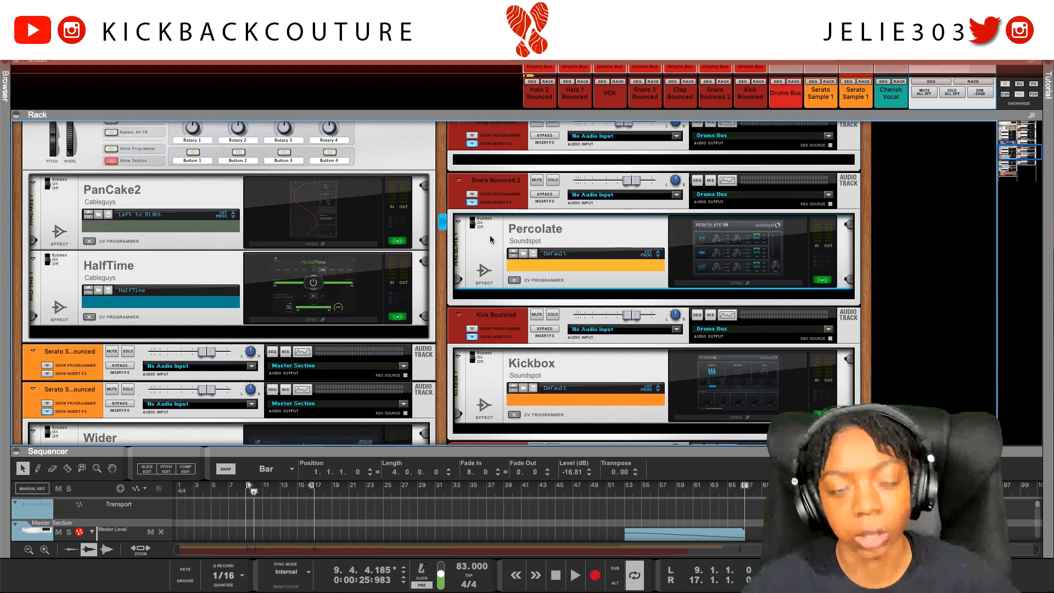
- Enlarge the sequencer over the rack so all the arrangement tracks are displayed
{"action": "scroll", "coordinate": [481, 259], "scroll_direction": "up", "scroll_amount": 15}
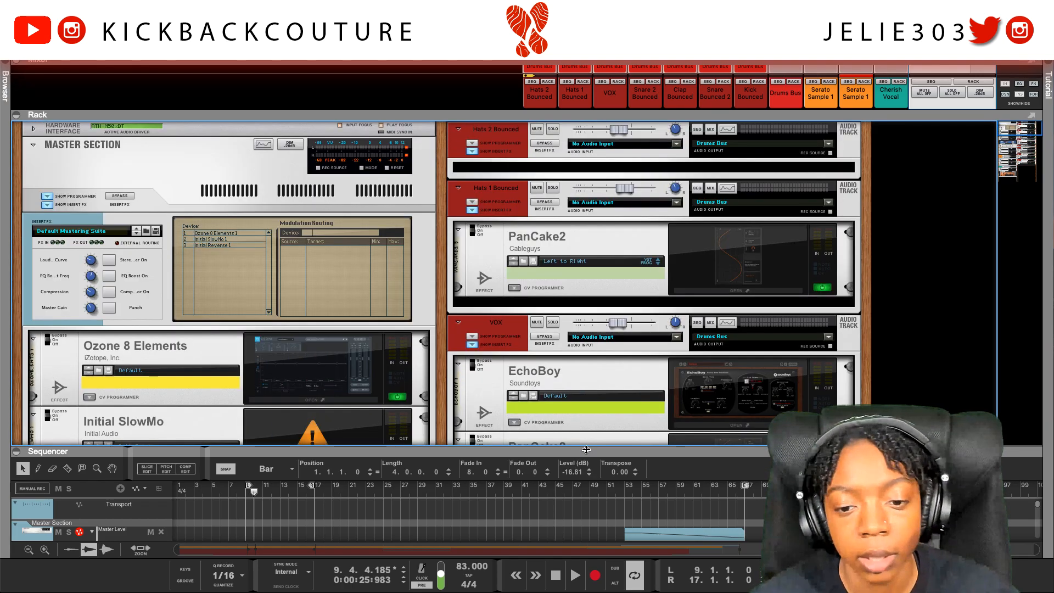
{"action": "left_click_drag", "start_coordinate": [587, 450], "coordinate": [586, 80]}
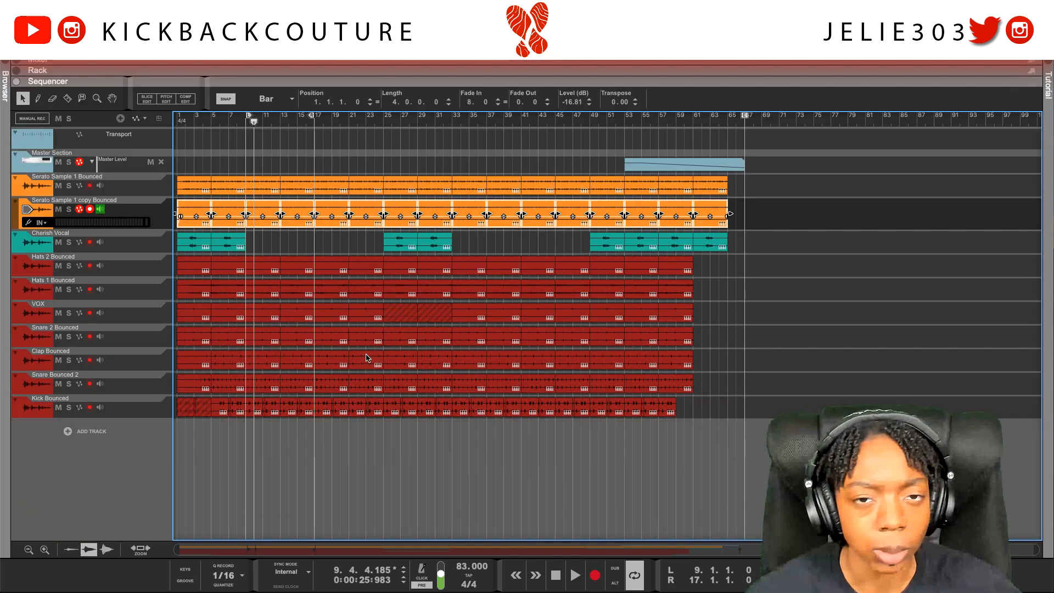